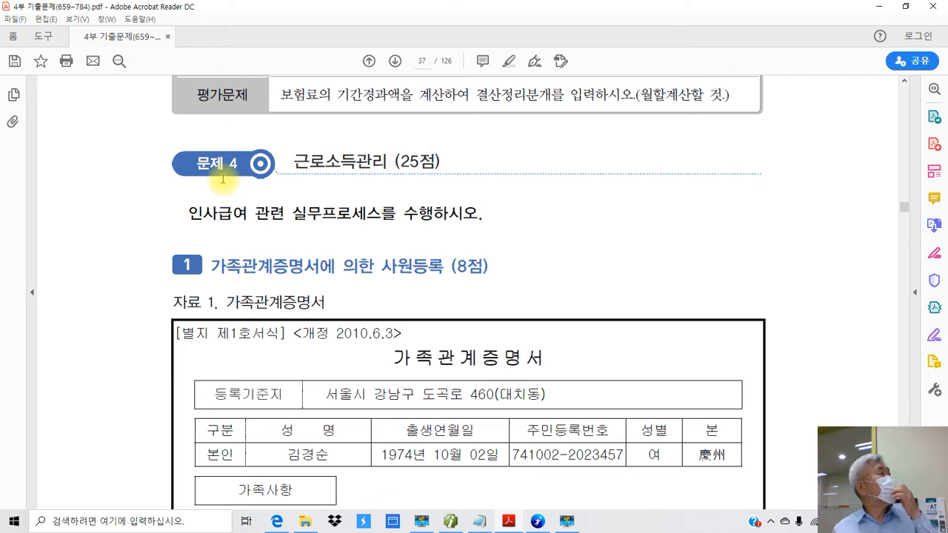
- Highlight the 문제 4 title 근로소득관리 (25점) and the words 사원등록 in the heading of task 1
{"action": "left_click_drag", "start_coordinate": [294, 161], "coordinate": [412, 169]}
{"action": "right_click", "coordinate": [409, 166]}
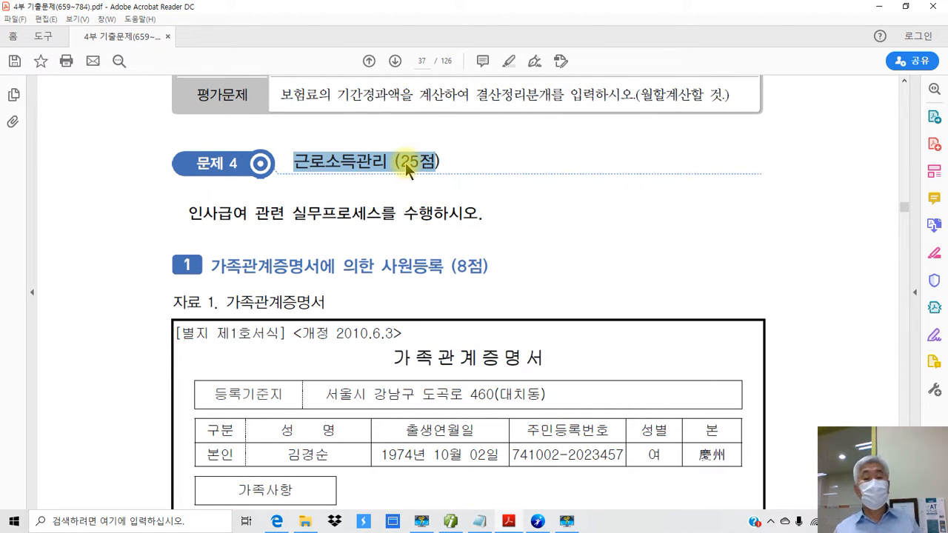
{"action": "left_click", "coordinate": [447, 199]}
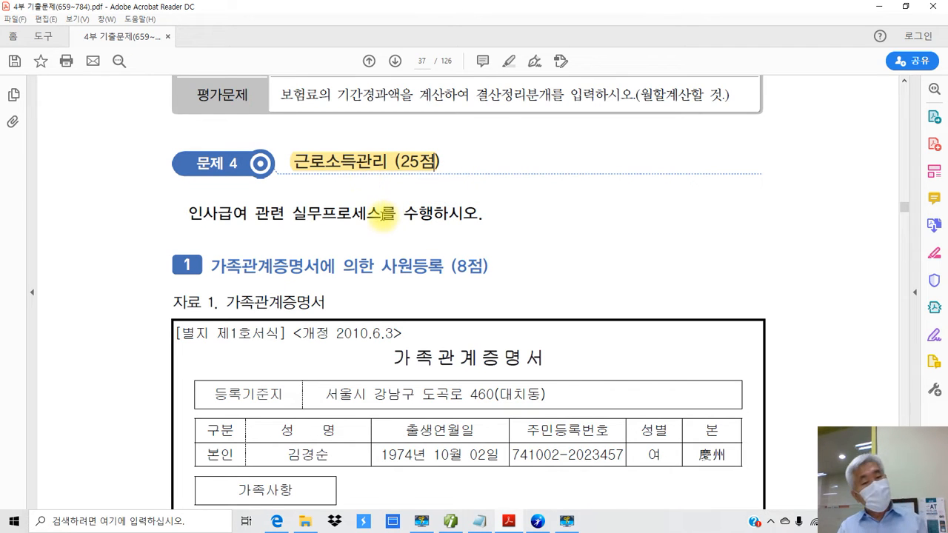
{"action": "scroll", "coordinate": [343, 238], "scroll_direction": "down", "scroll_amount": 1}
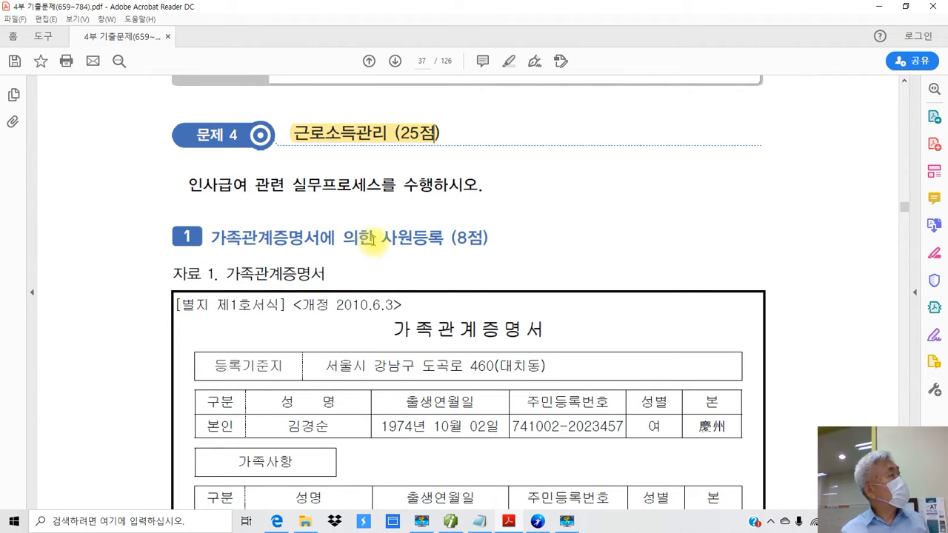
{"action": "left_click_drag", "start_coordinate": [375, 238], "coordinate": [439, 240]}
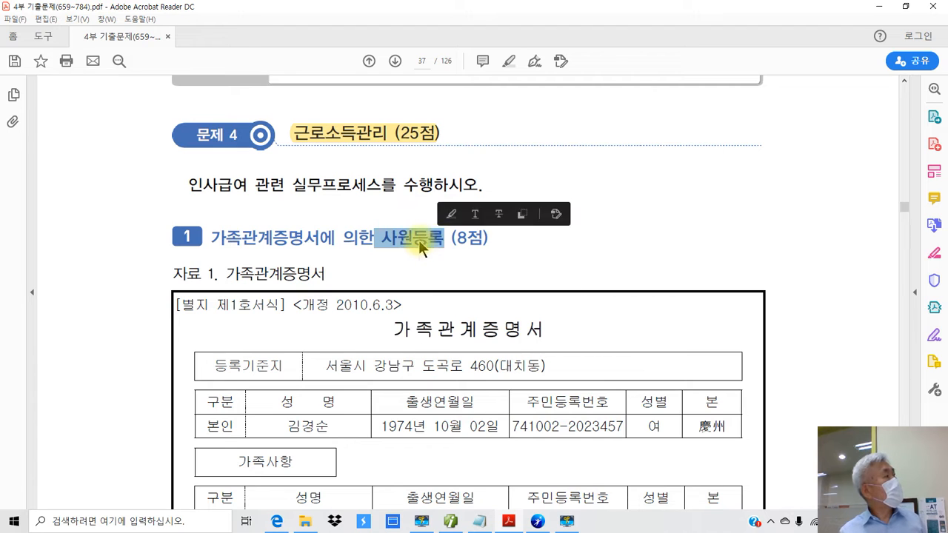
{"action": "right_click", "coordinate": [420, 241]}
{"action": "left_click", "coordinate": [451, 278]}
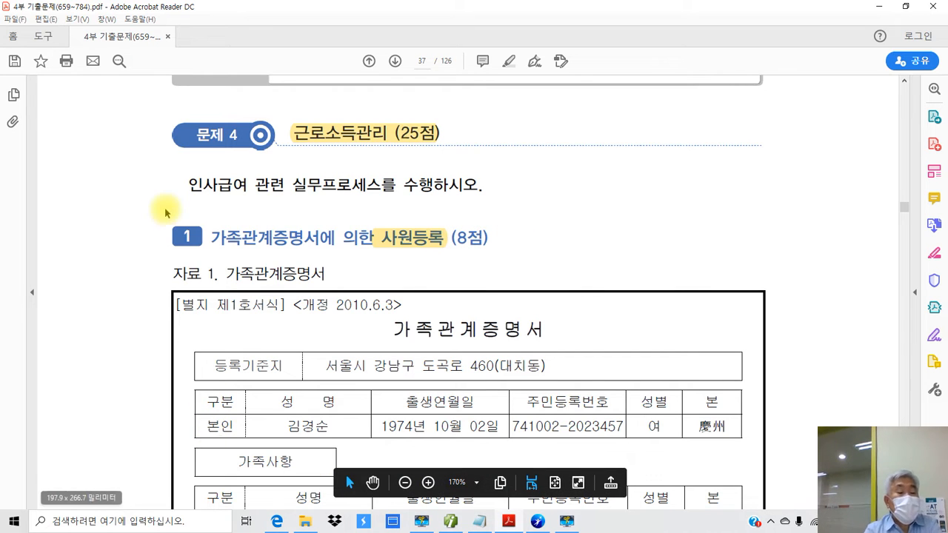
- Highlight 가족관계증명서 in the 자료 1 heading and the 사망신고서 title, including the person's name, in the 자료 2 heading
{"action": "left_click_drag", "start_coordinate": [226, 274], "coordinate": [324, 274]}
{"action": "left_click", "coordinate": [345, 305]}
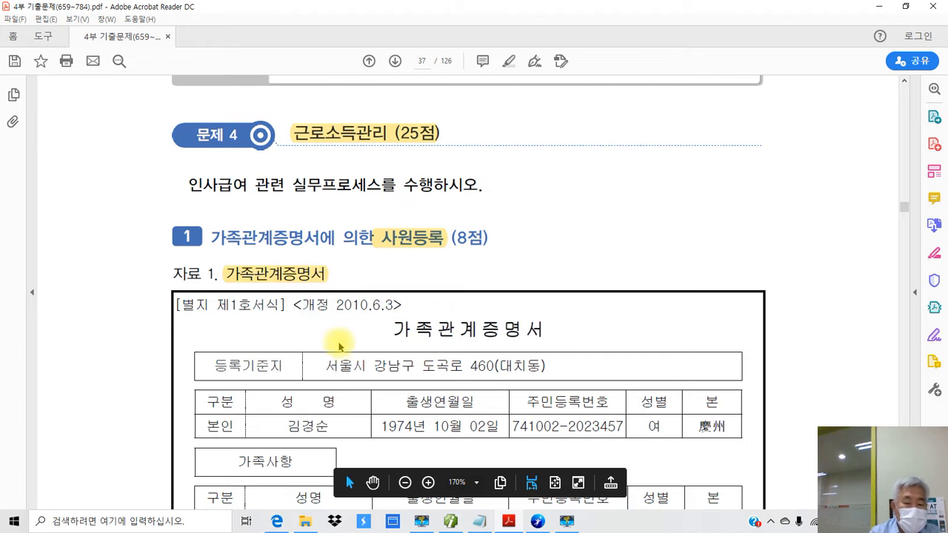
{"action": "scroll", "coordinate": [336, 347], "scroll_direction": "down", "scroll_amount": 15}
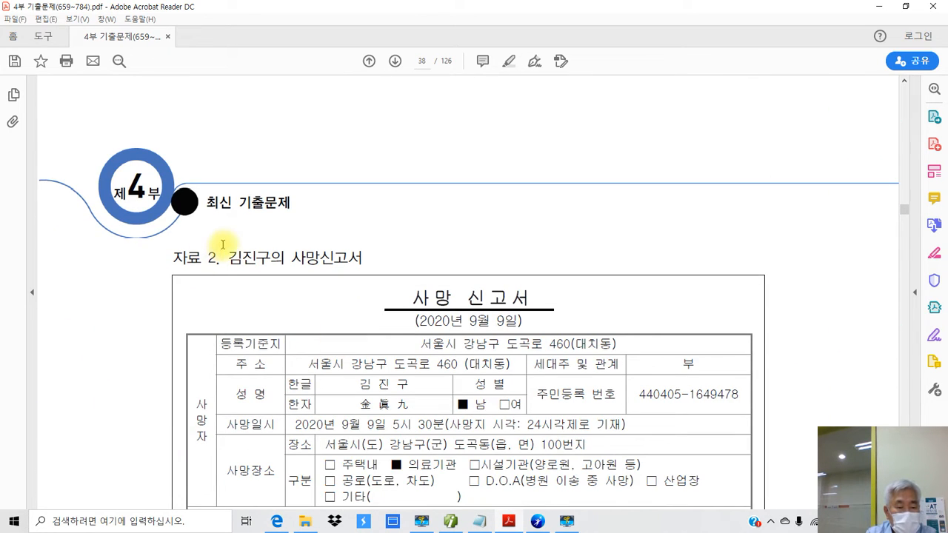
{"action": "left_click_drag", "start_coordinate": [227, 257], "coordinate": [363, 259]}
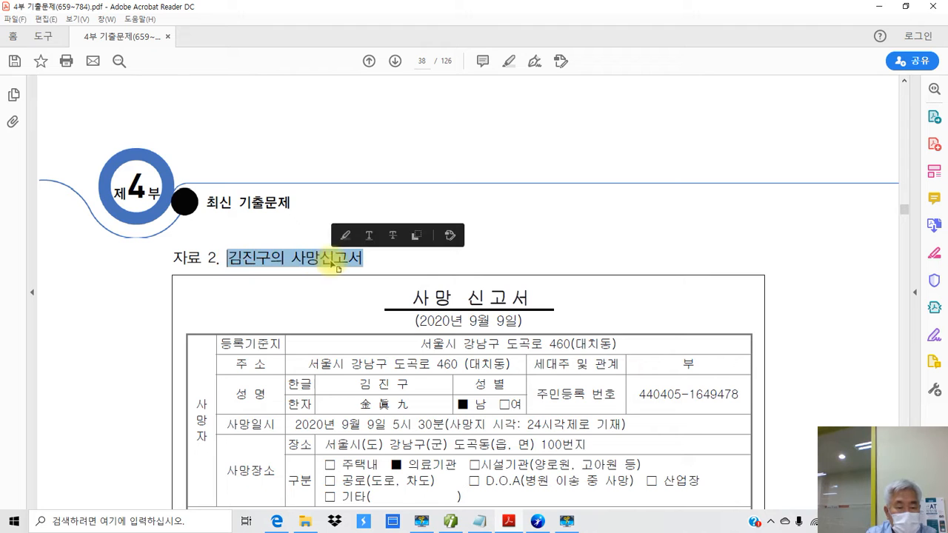
{"action": "right_click", "coordinate": [330, 263]}
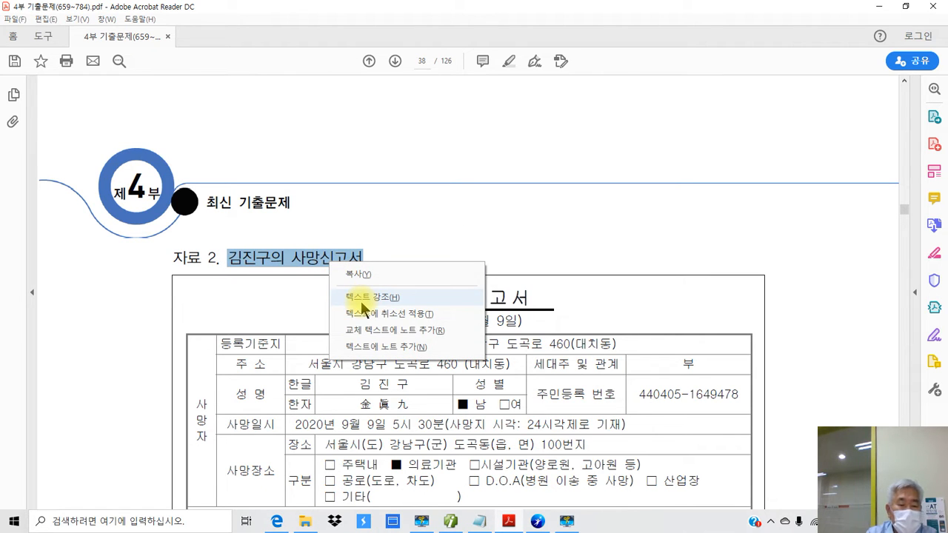
{"action": "left_click", "coordinate": [362, 302]}
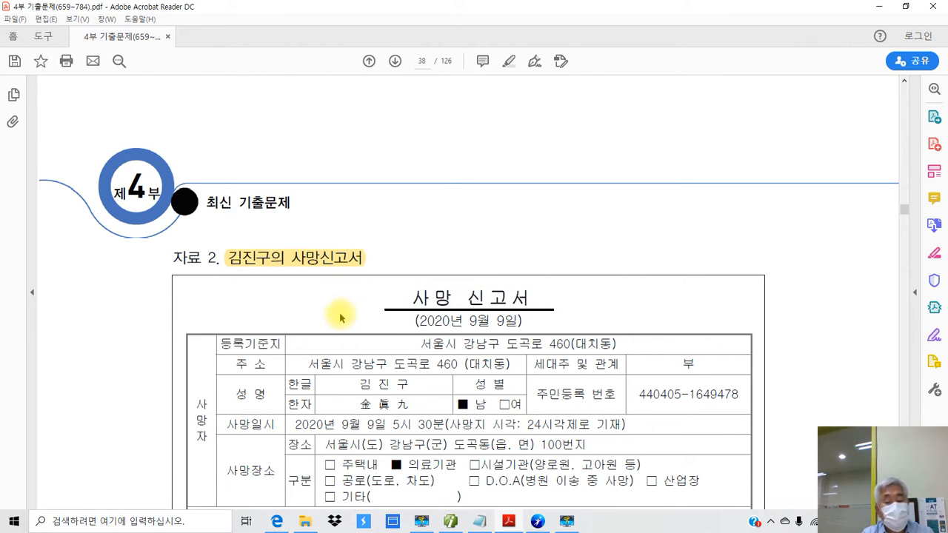
- Highlight the employee's name in the first line of 자료설명 and the earned income amount 28,800,000 in item 1
{"action": "scroll", "coordinate": [342, 304], "scroll_direction": "down", "scroll_amount": 4}
{"action": "scroll", "coordinate": [339, 313], "scroll_direction": "down", "scroll_amount": 4}
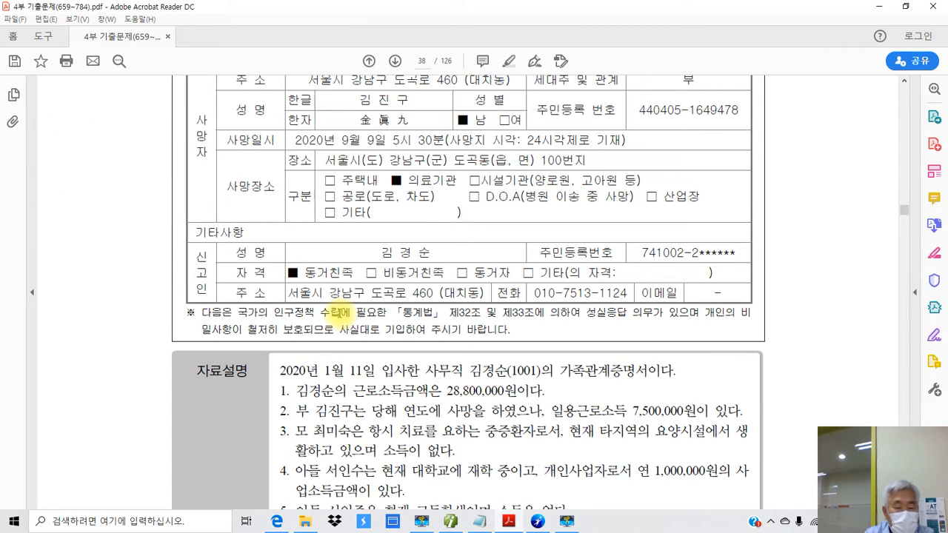
{"action": "scroll", "coordinate": [335, 313], "scroll_direction": "down", "scroll_amount": 2}
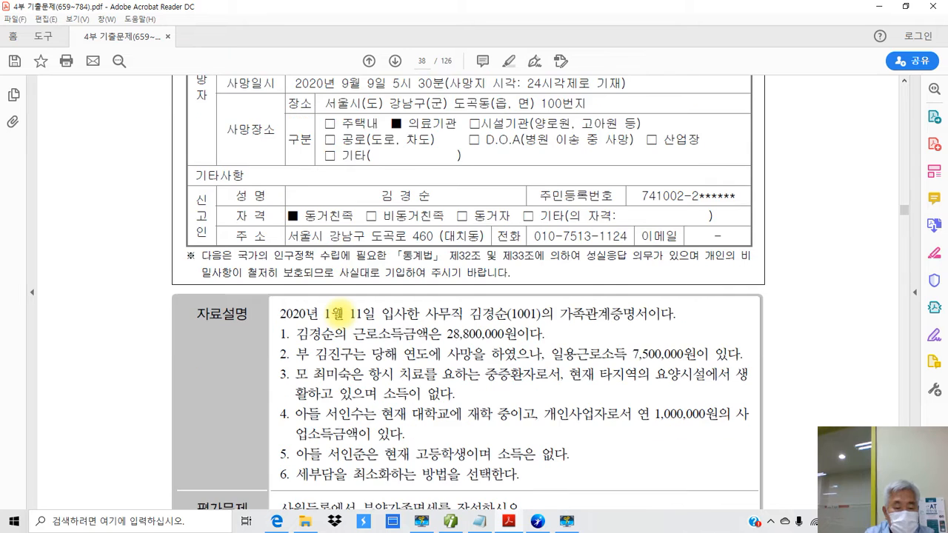
{"action": "scroll", "coordinate": [337, 313], "scroll_direction": "down", "scroll_amount": 2}
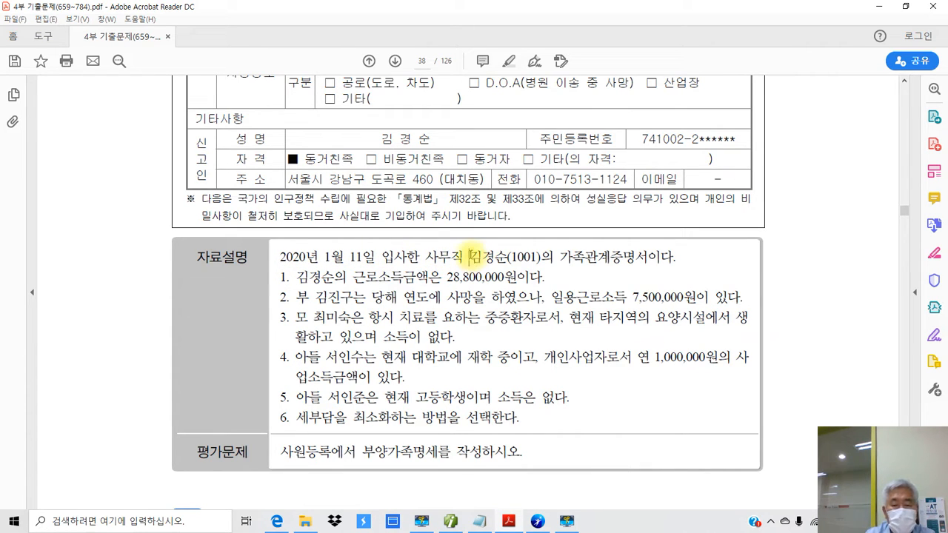
{"action": "left_click_drag", "start_coordinate": [470, 256], "coordinate": [518, 258]}
{"action": "right_click", "coordinate": [522, 261]}
{"action": "left_click", "coordinate": [562, 285]}
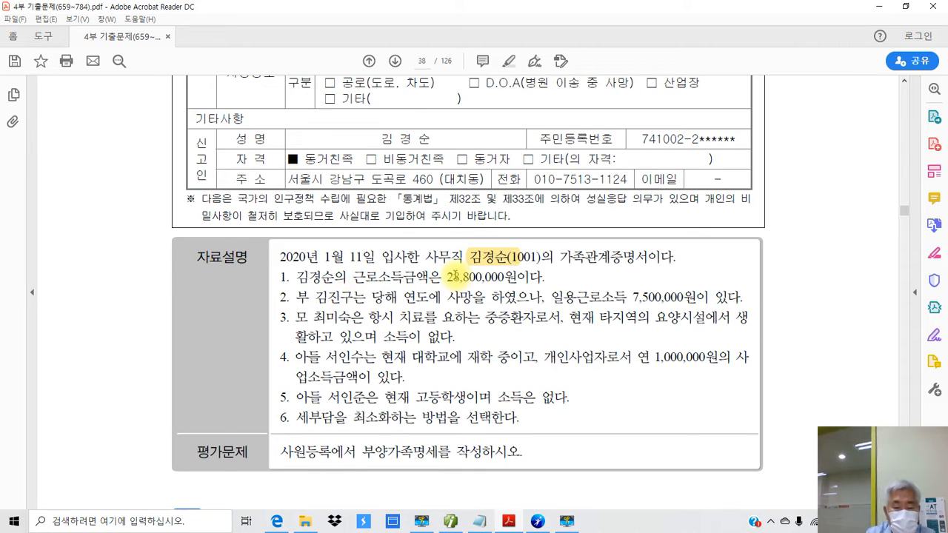
{"action": "left_click_drag", "start_coordinate": [445, 277], "coordinate": [503, 278]}
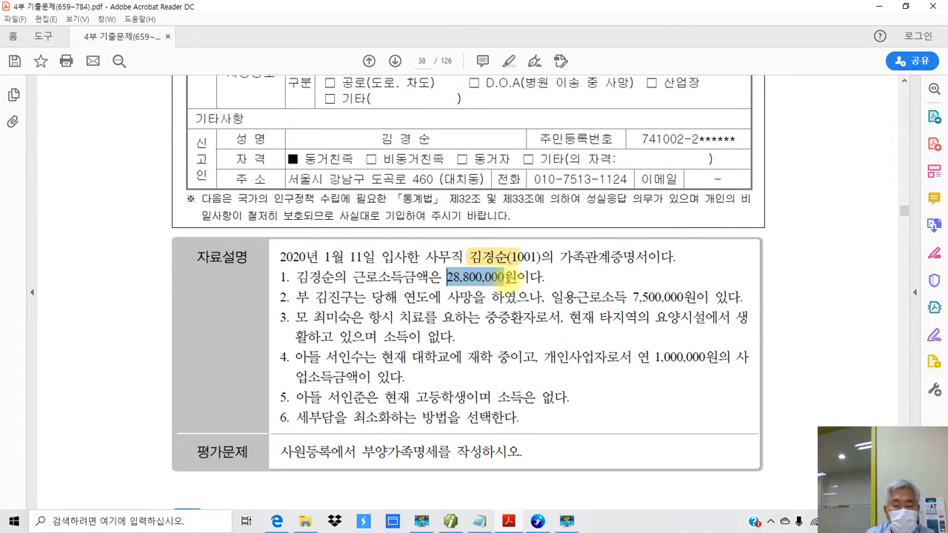
{"action": "right_click", "coordinate": [487, 280]}
{"action": "left_click", "coordinate": [518, 317]}
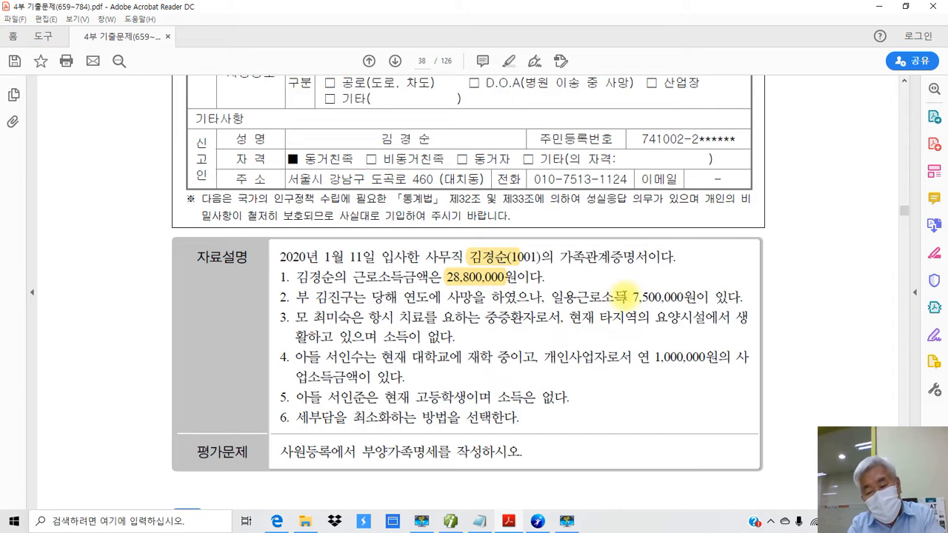
- Strike through the words 일용근로소득 in item 2 of 자료설명
{"action": "left_click_drag", "start_coordinate": [632, 297], "coordinate": [695, 297]}
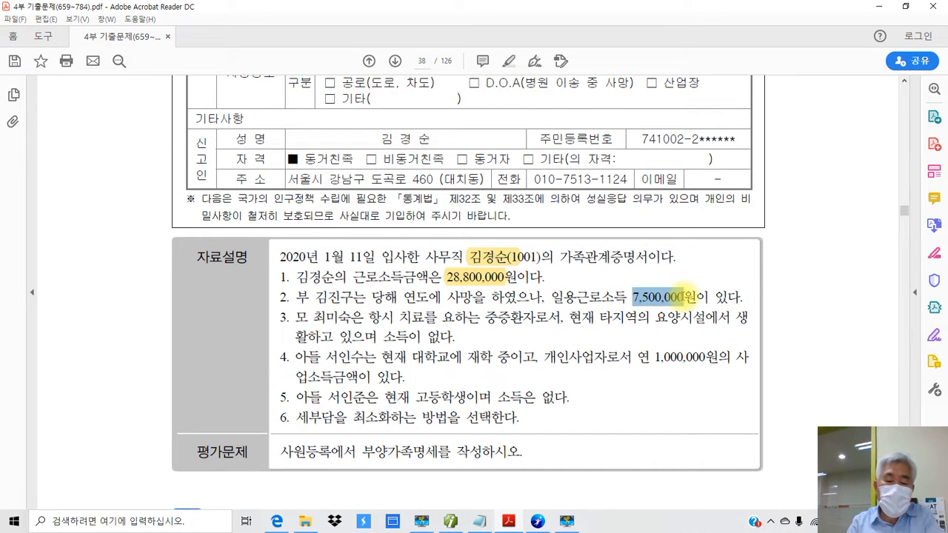
{"action": "left_click_drag", "start_coordinate": [551, 297], "coordinate": [626, 298]}
{"action": "right_click", "coordinate": [622, 299]}
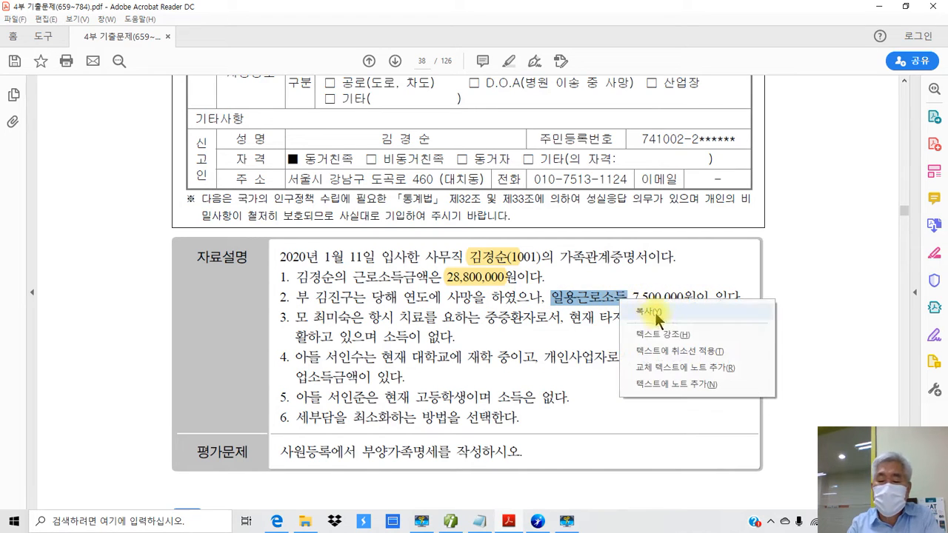
{"action": "left_click", "coordinate": [658, 353]}
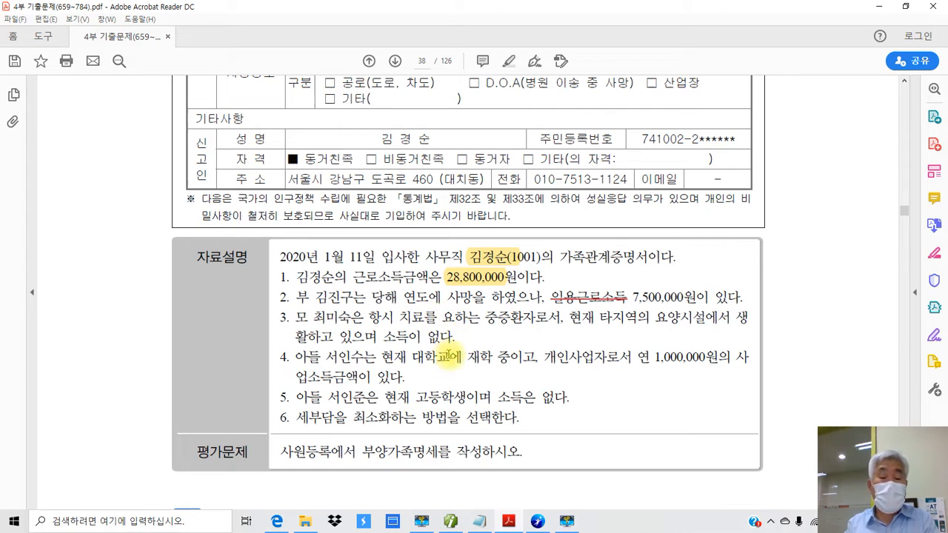
- Highlight 중증환자로서 in item 3 and 연 1,000,000원의 사업소득금액이 in item 4 of 자료설명
{"action": "double_click", "coordinate": [522, 317]}
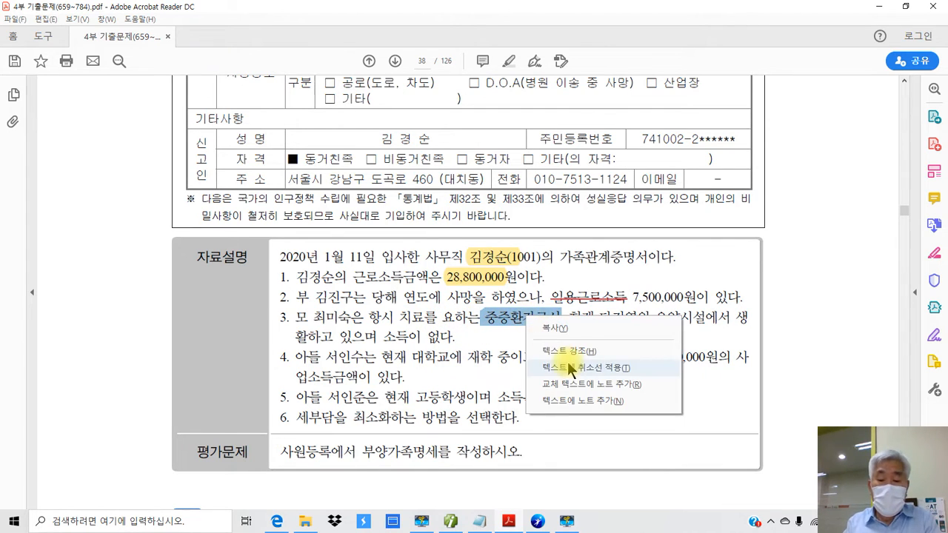
{"action": "left_click", "coordinate": [559, 360]}
{"action": "scroll", "coordinate": [370, 380], "scroll_direction": "down", "scroll_amount": 1}
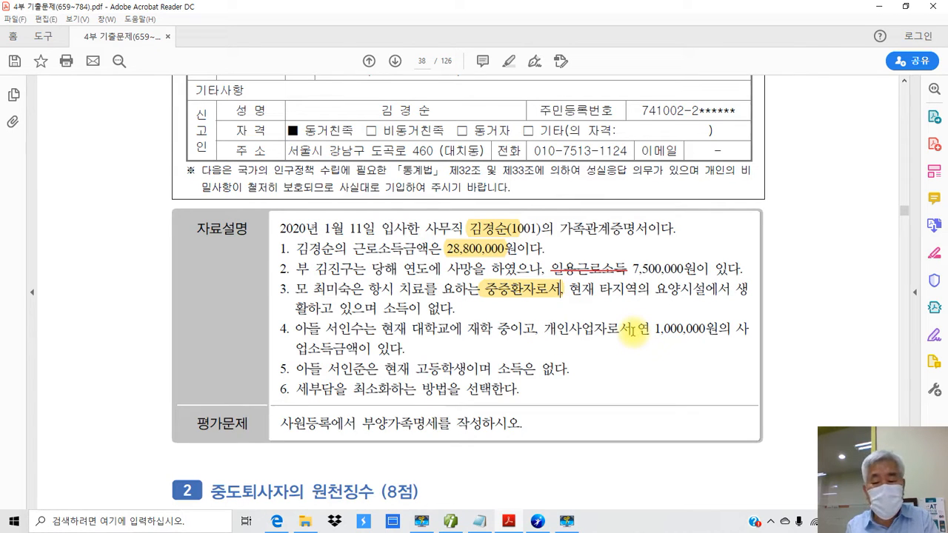
{"action": "left_click_drag", "start_coordinate": [638, 330], "coordinate": [370, 350]}
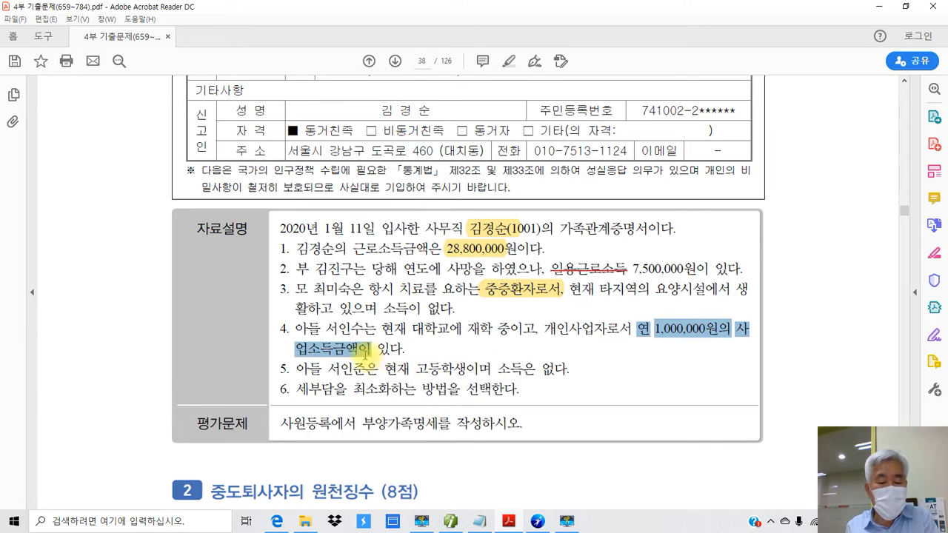
{"action": "right_click", "coordinate": [353, 351]}
{"action": "left_click", "coordinate": [398, 386]}
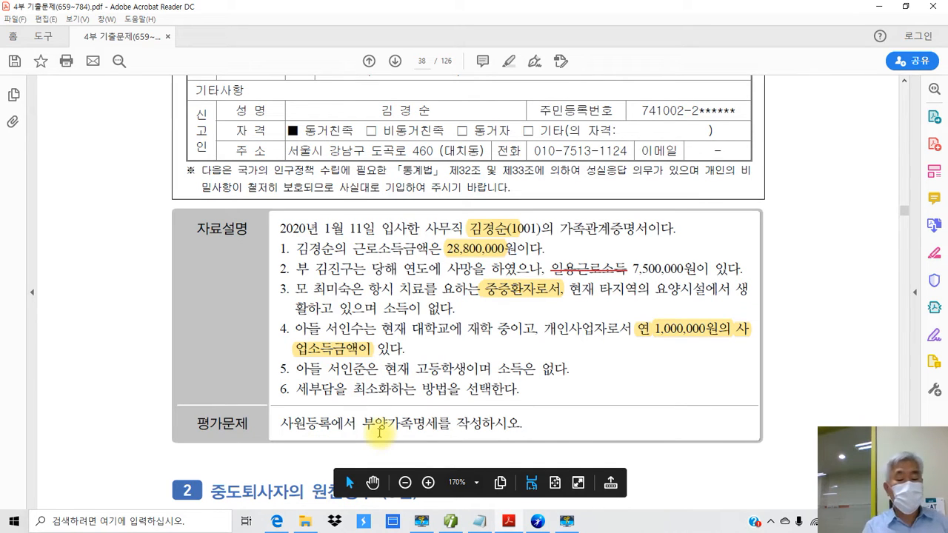
- Review the death report and family certificate, then switch to 더존 Smart A and open the first employee's record in 사원등록
{"action": "scroll", "coordinate": [379, 432], "scroll_direction": "up", "scroll_amount": 5}
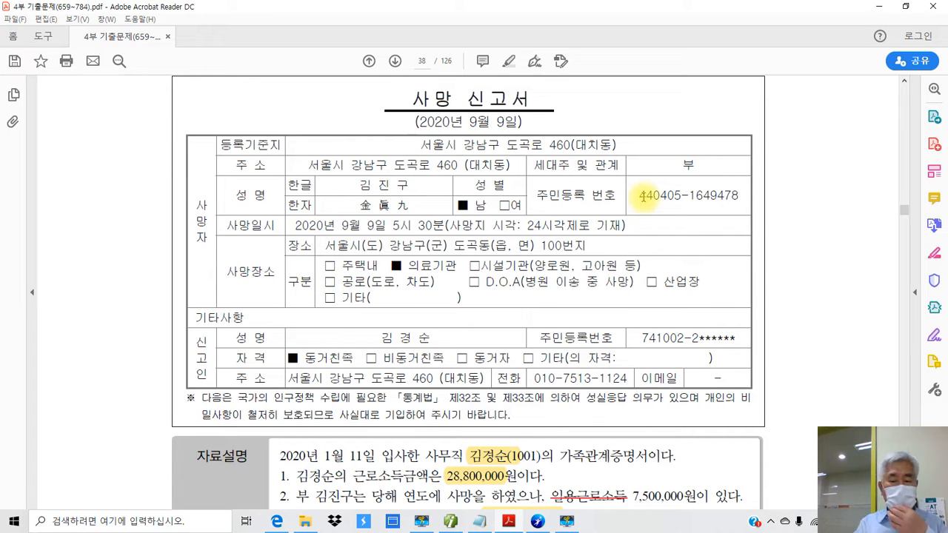
{"action": "scroll", "coordinate": [428, 374], "scroll_direction": "up", "scroll_amount": 10}
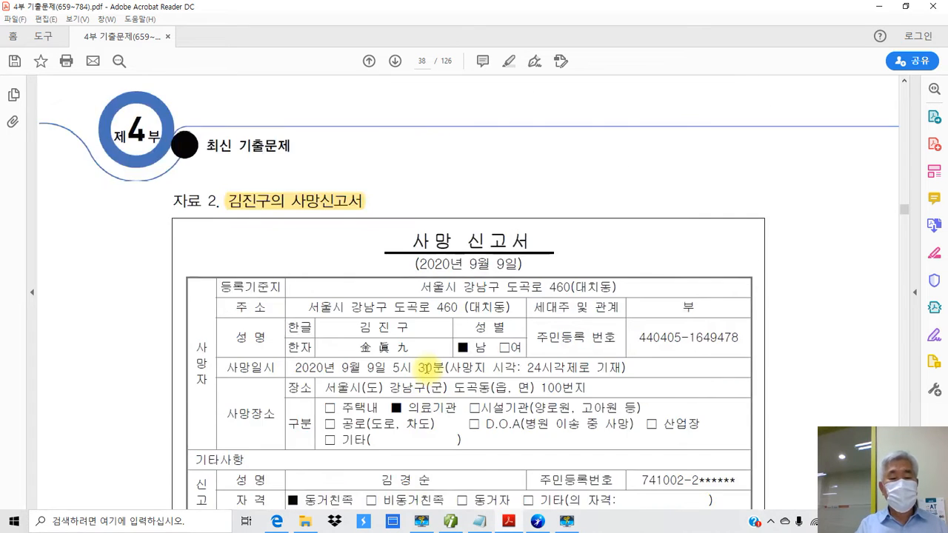
{"action": "scroll", "coordinate": [428, 373], "scroll_direction": "up", "scroll_amount": 3}
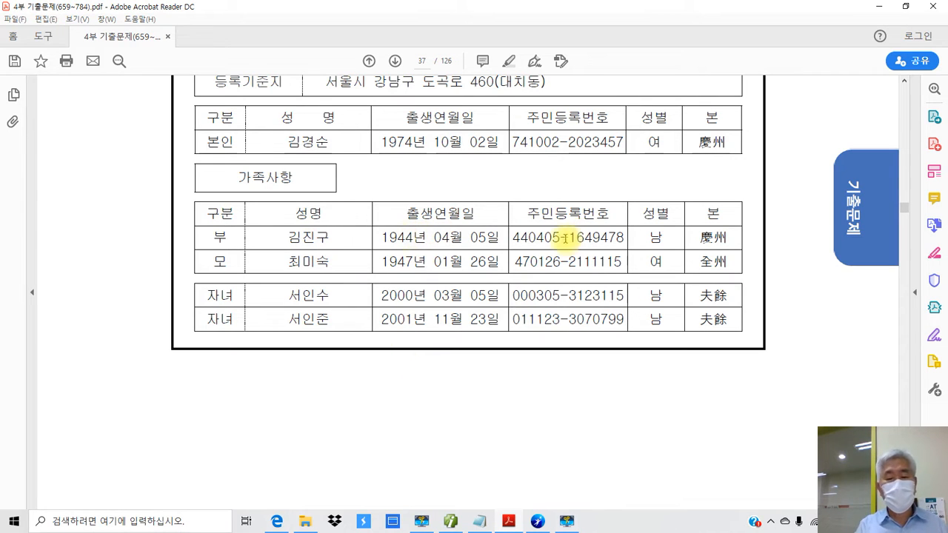
{"action": "scroll", "coordinate": [416, 253], "scroll_direction": "up", "scroll_amount": 1}
{"action": "scroll", "coordinate": [416, 252], "scroll_direction": "up", "scroll_amount": 1}
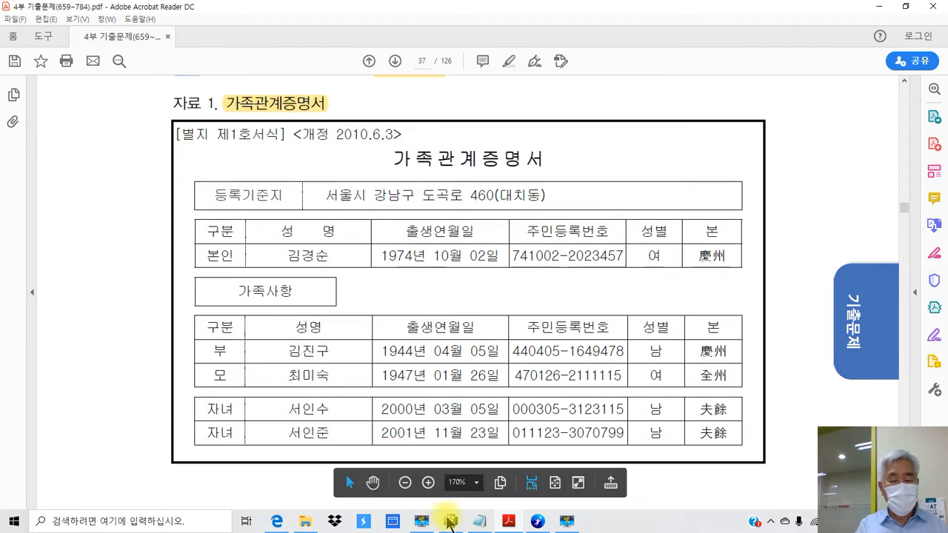
{"action": "left_click", "coordinate": [449, 522]}
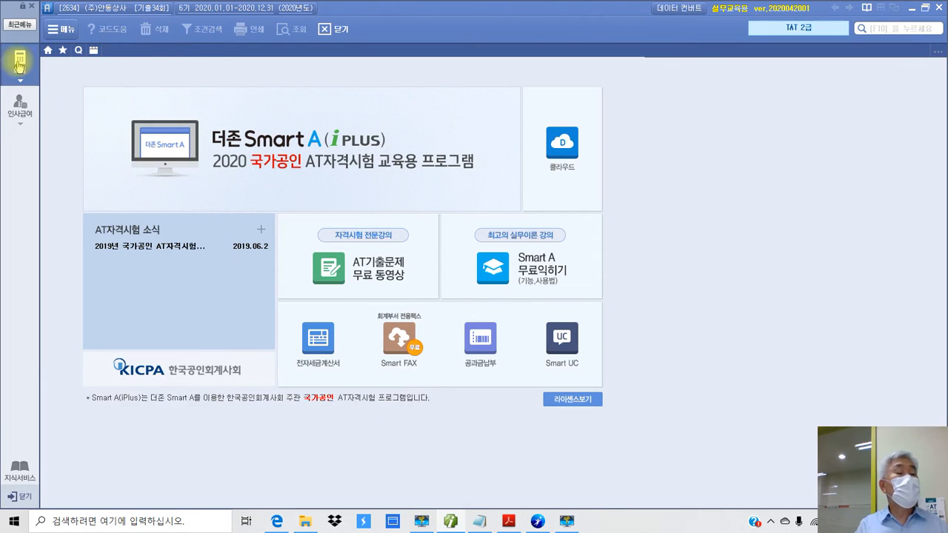
{"action": "left_click", "coordinate": [19, 63]}
{"action": "left_click", "coordinate": [20, 107]}
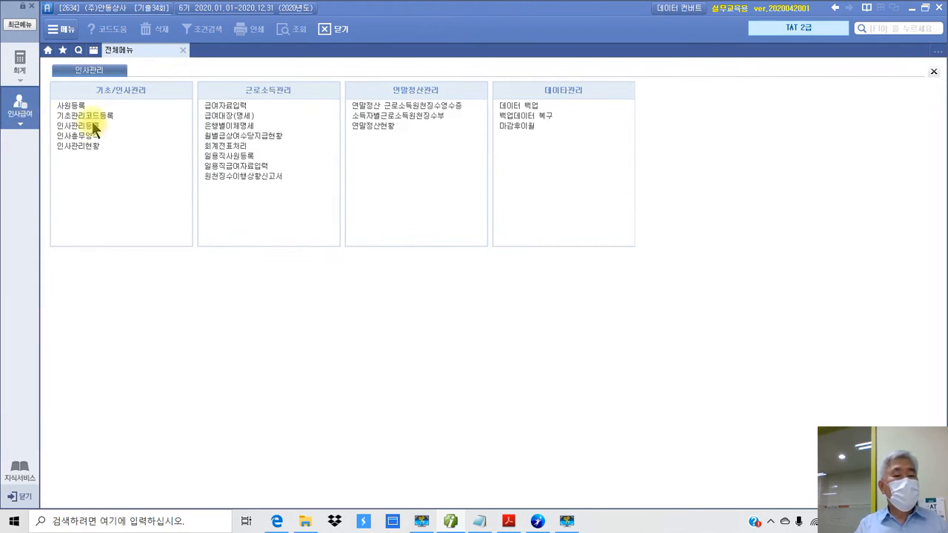
{"action": "left_click", "coordinate": [85, 105]}
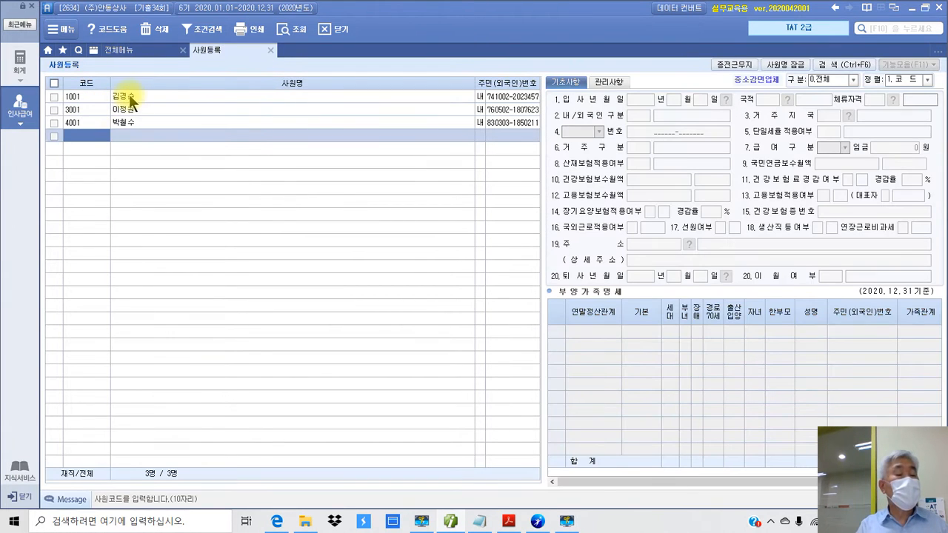
{"action": "left_click", "coordinate": [129, 97]}
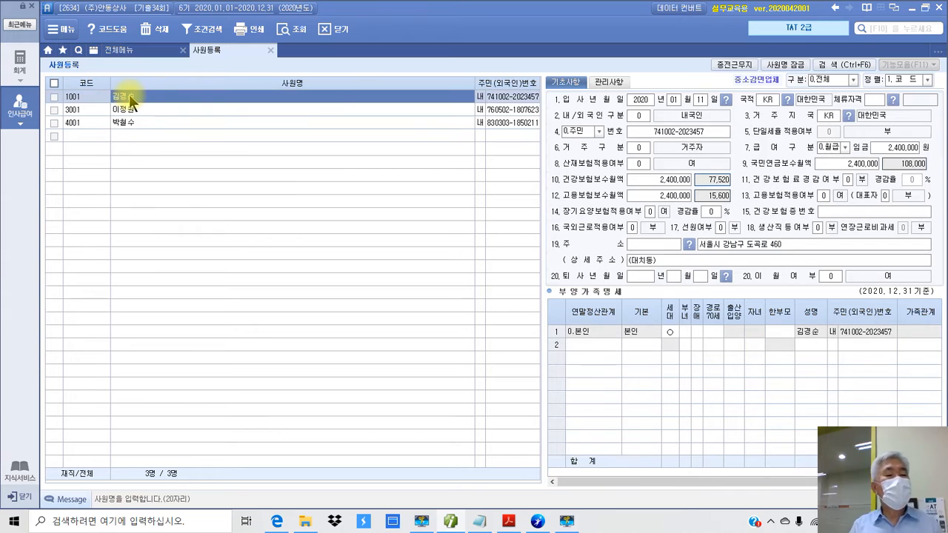
- Set the 한부모 field to 1 for the 본인 row of the employee's 부양가족명세
{"action": "left_click", "coordinate": [600, 344]}
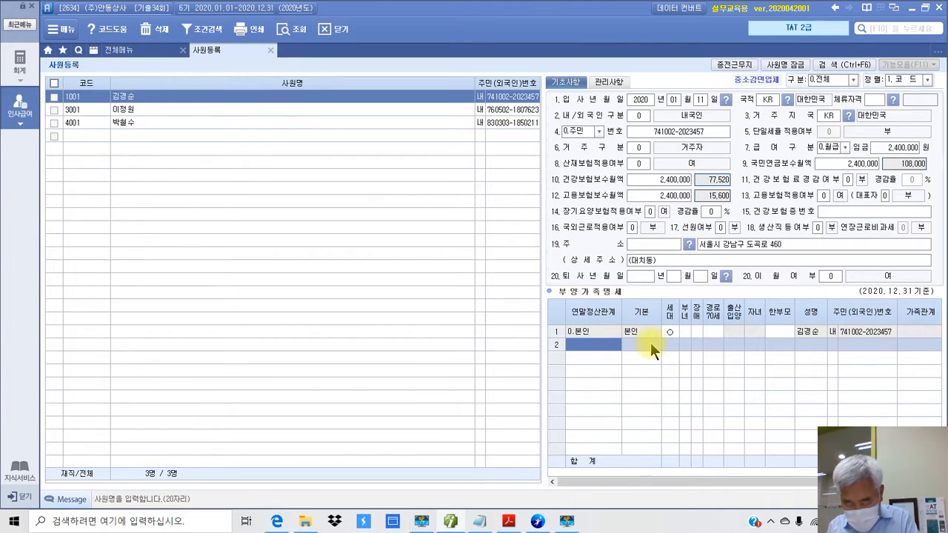
{"action": "left_click", "coordinate": [773, 331]}
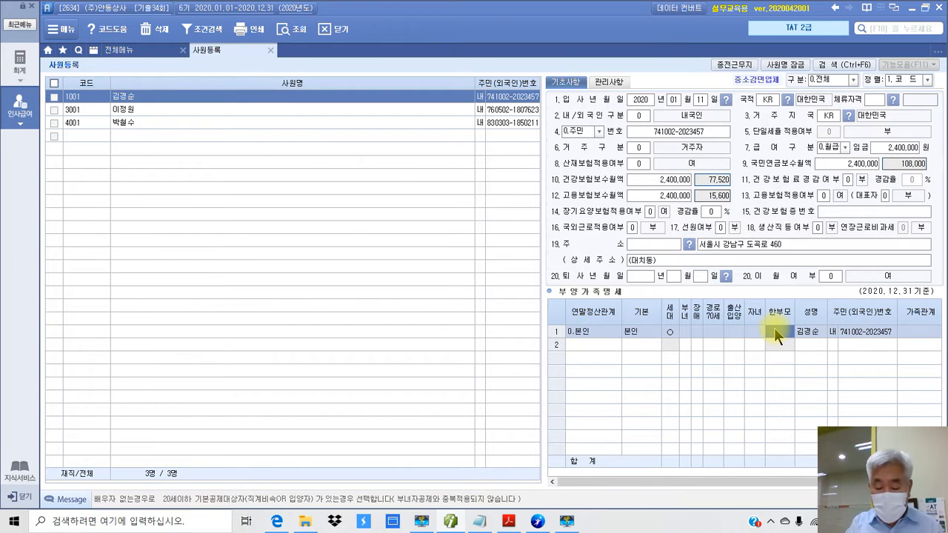
{"action": "type", "text": "1"}
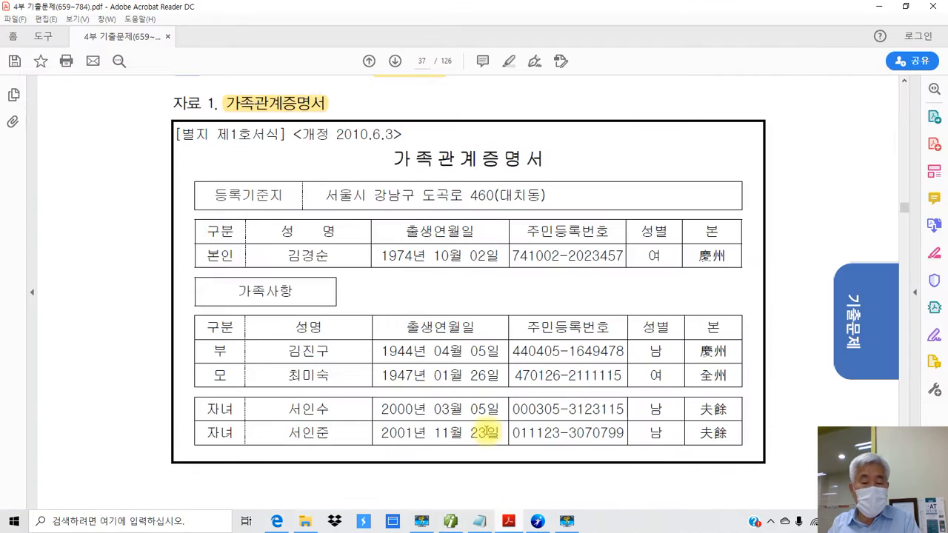
- Switch to Acrobat Reader, check the parents' details in 가족관계증명서 and 자료설명, and return to 더존 Smart A
{"action": "left_click", "coordinate": [507, 521]}
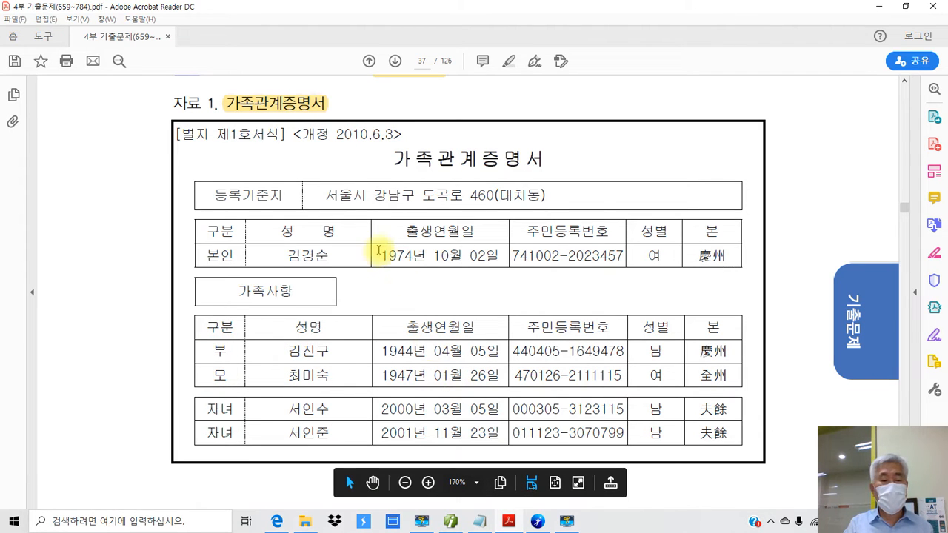
{"action": "scroll", "coordinate": [392, 331], "scroll_direction": "down", "scroll_amount": 6}
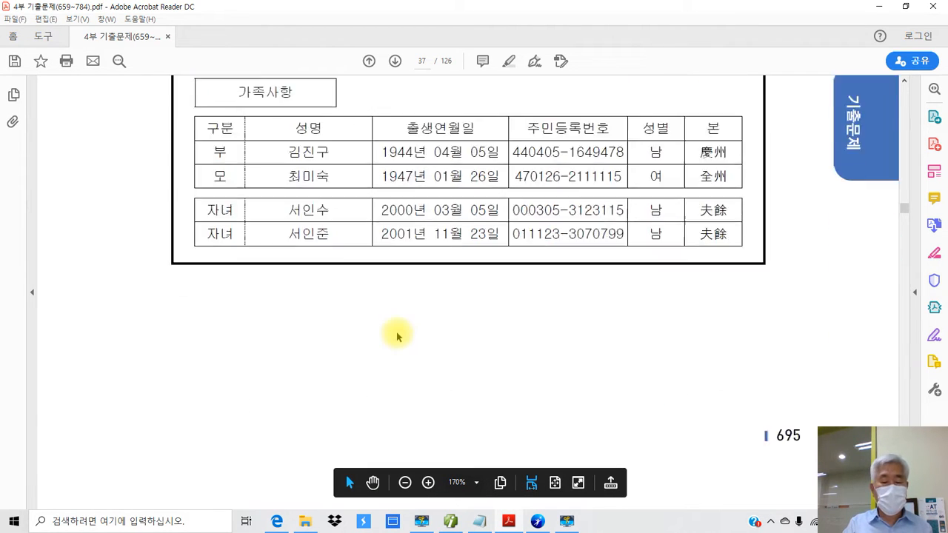
{"action": "scroll", "coordinate": [396, 333], "scroll_direction": "down", "scroll_amount": 9}
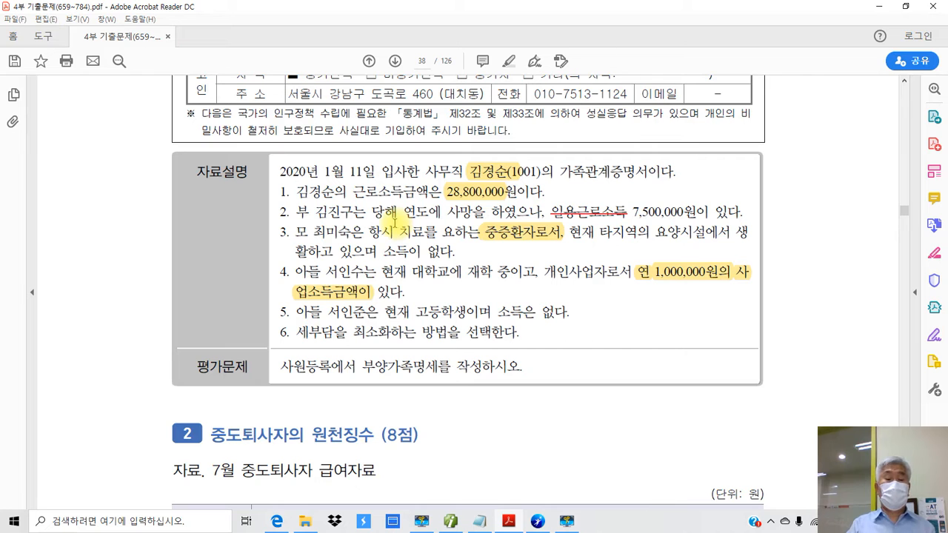
{"action": "scroll", "coordinate": [368, 314], "scroll_direction": "up", "scroll_amount": 9}
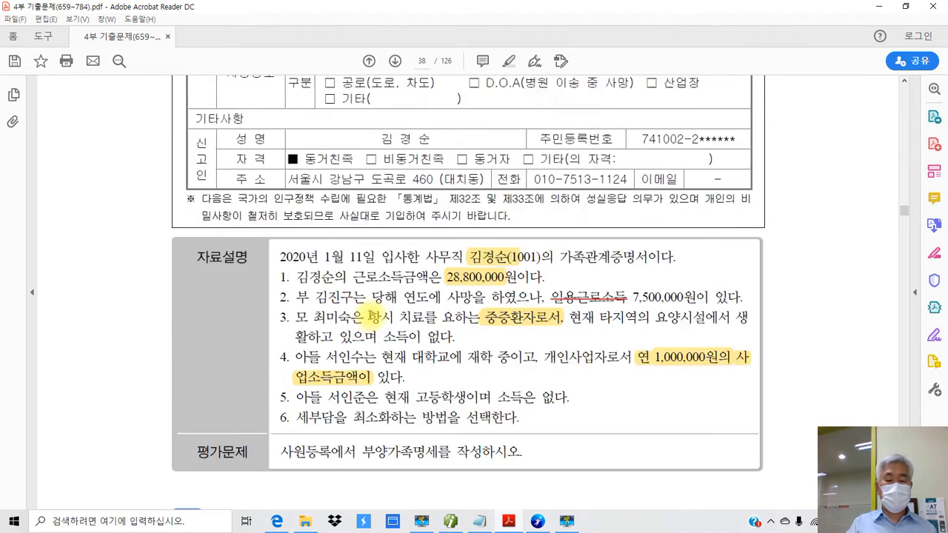
{"action": "scroll", "coordinate": [370, 315], "scroll_direction": "up", "scroll_amount": 8}
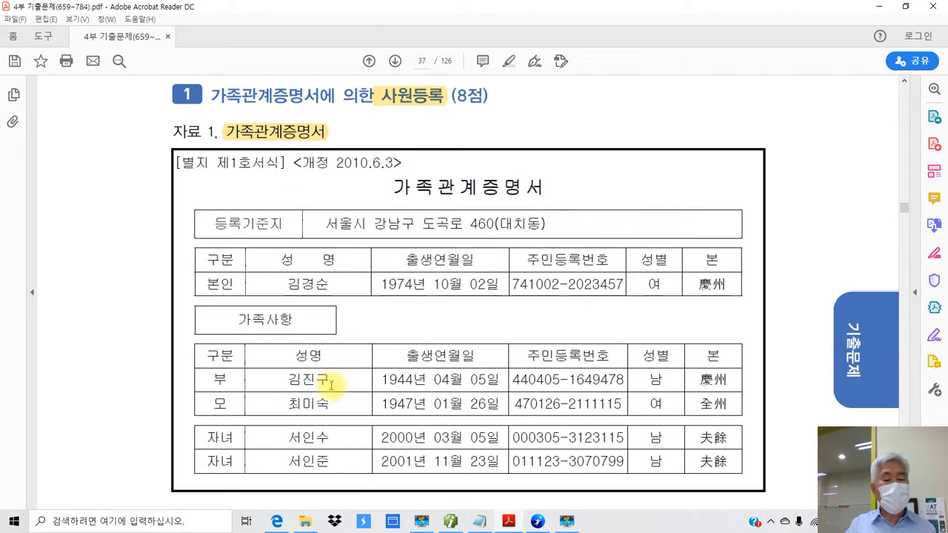
{"action": "scroll", "coordinate": [326, 381], "scroll_direction": "down", "scroll_amount": 2}
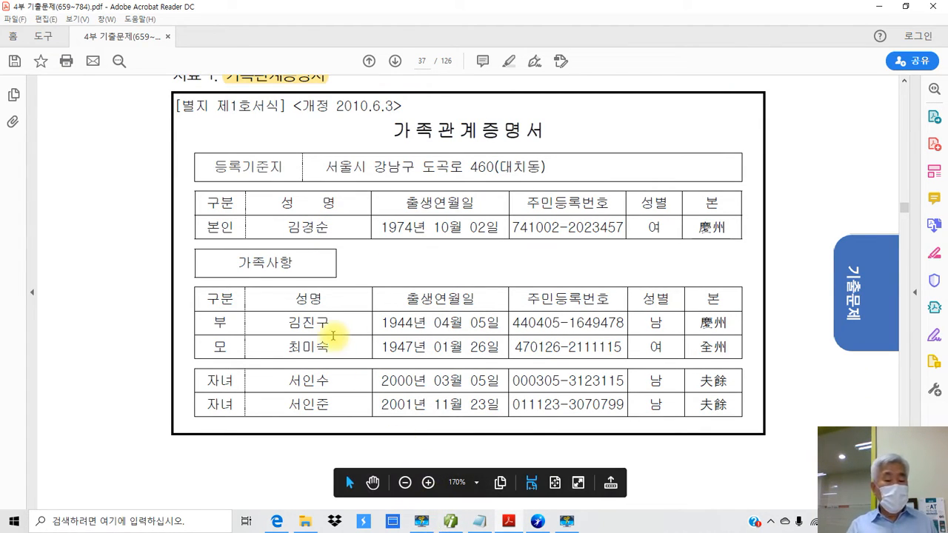
{"action": "left_click", "coordinate": [451, 521]}
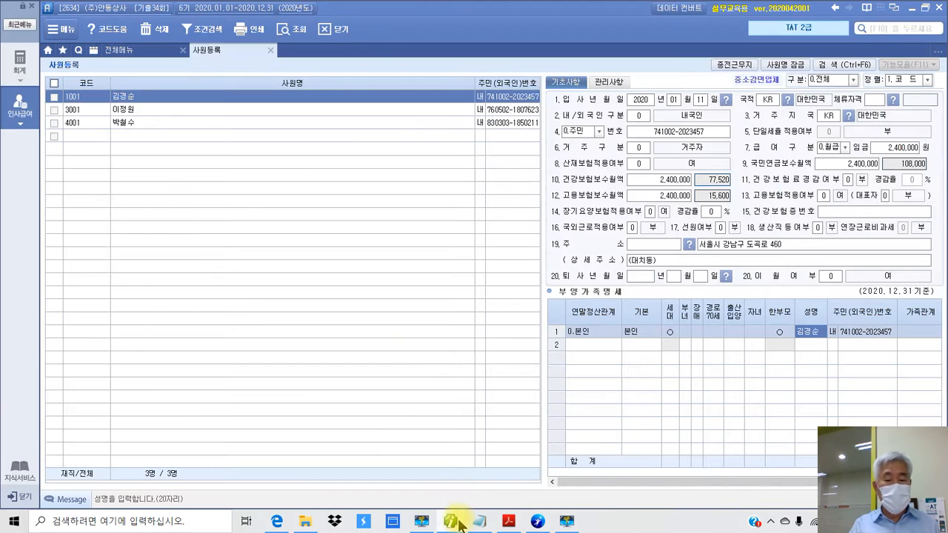
- Add the father to row 2 of 부양가족명세 with relation 1 소득자의 직계존속 and enter his full name
{"action": "left_click", "coordinate": [583, 345]}
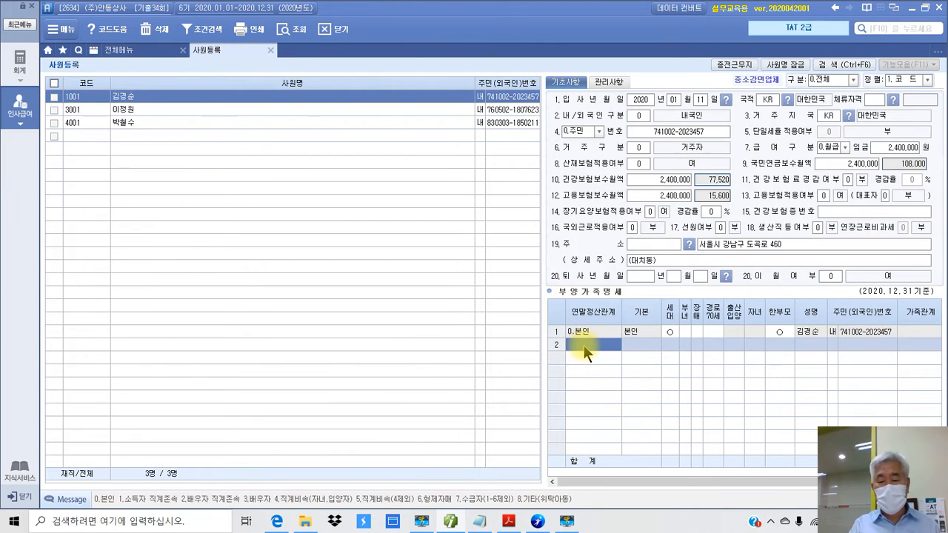
{"action": "key", "text": "F2"}
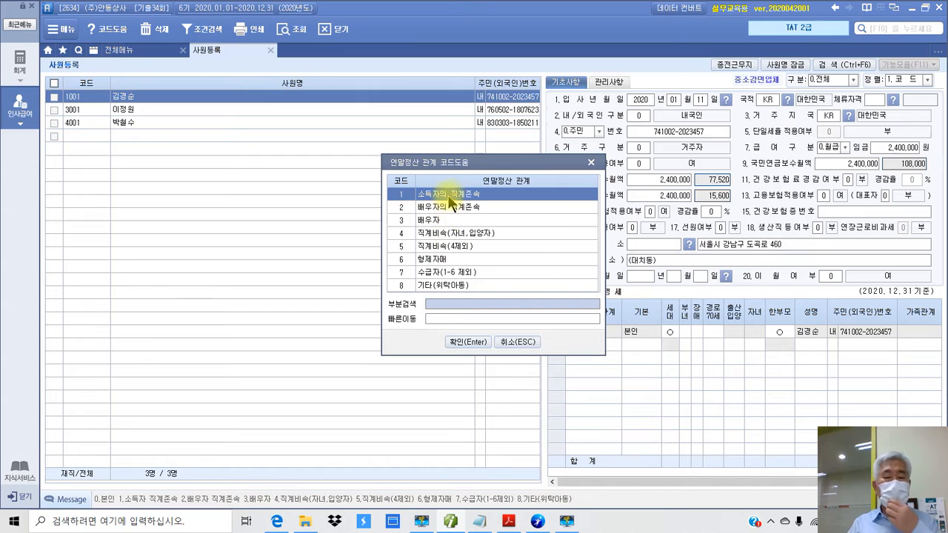
{"action": "left_click", "coordinate": [464, 341]}
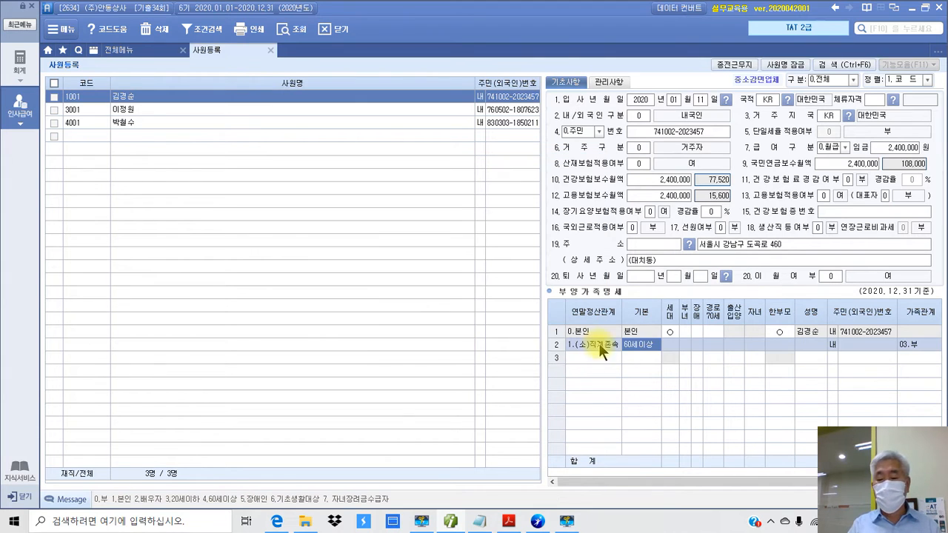
{"action": "left_click", "coordinate": [793, 342]}
{"action": "type", "text": "ㄱㅣ"}
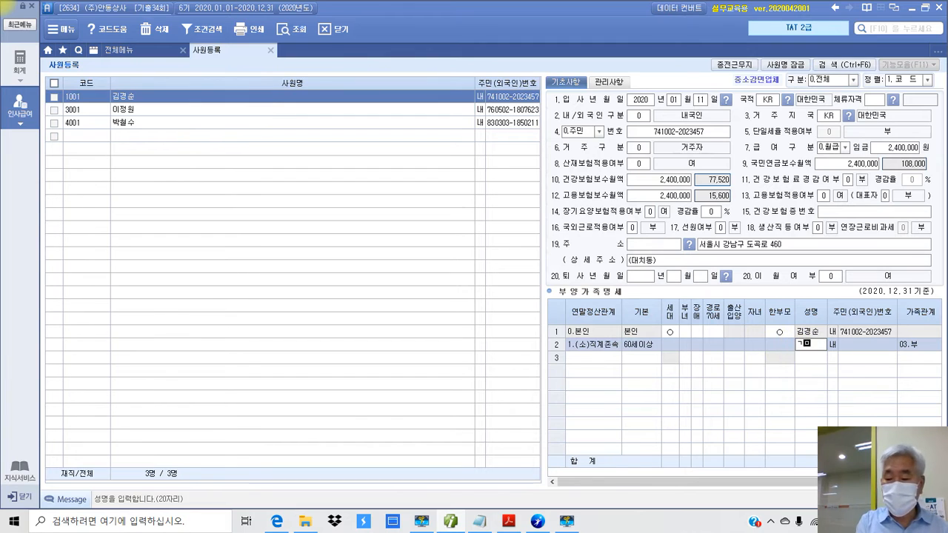
{"action": "key", "text": "BackSpace"}
{"action": "key", "text": "BackSpace"}
{"action": "type", "text": "ㄱ"}
{"action": "key", "text": "BackSpace"}
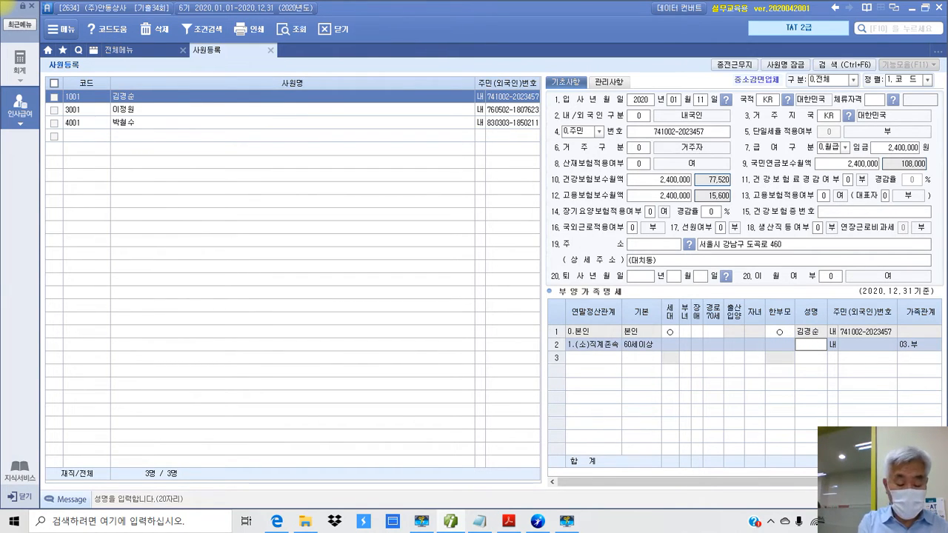
{"action": "type", "text": "김진구"}
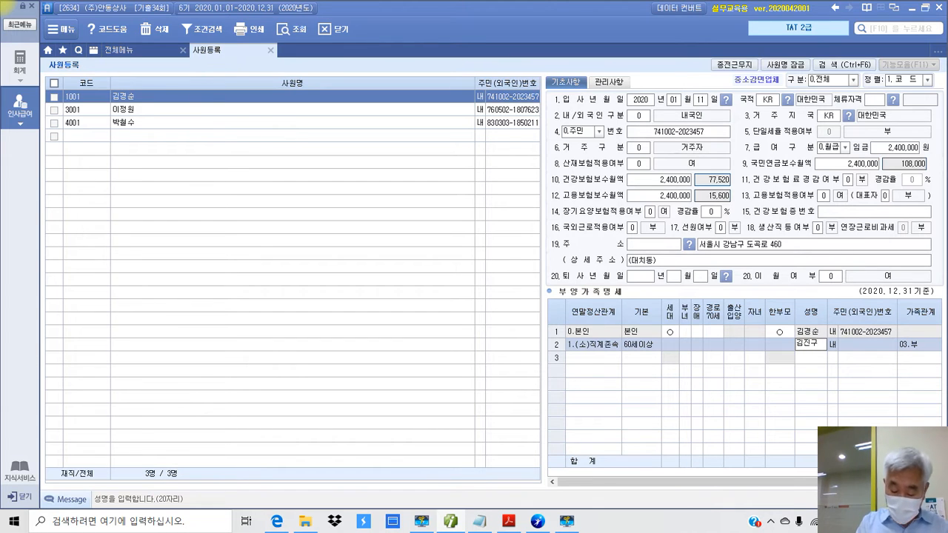
{"action": "key", "text": "Return"}
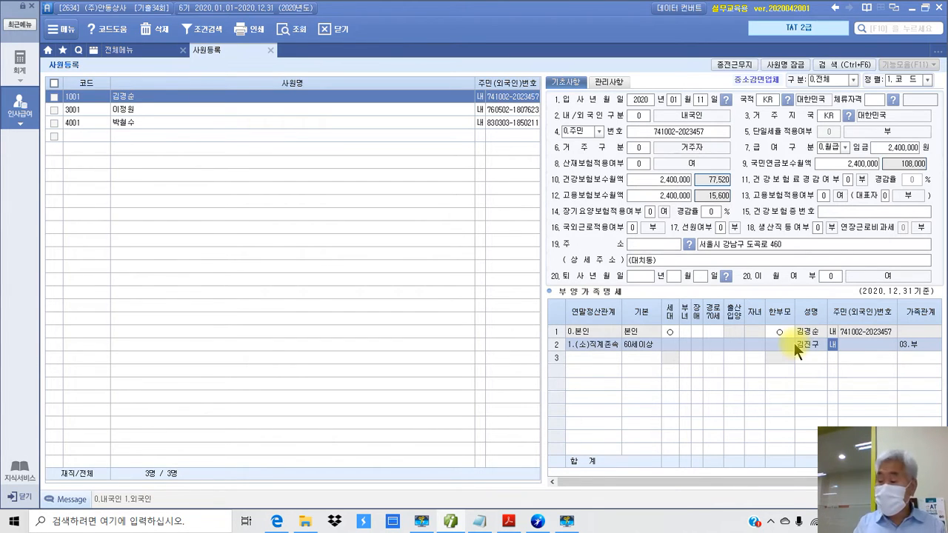
- Keep the father as 내국인 and enter his resident registration number from the family certificate
{"action": "key", "text": "Return"}
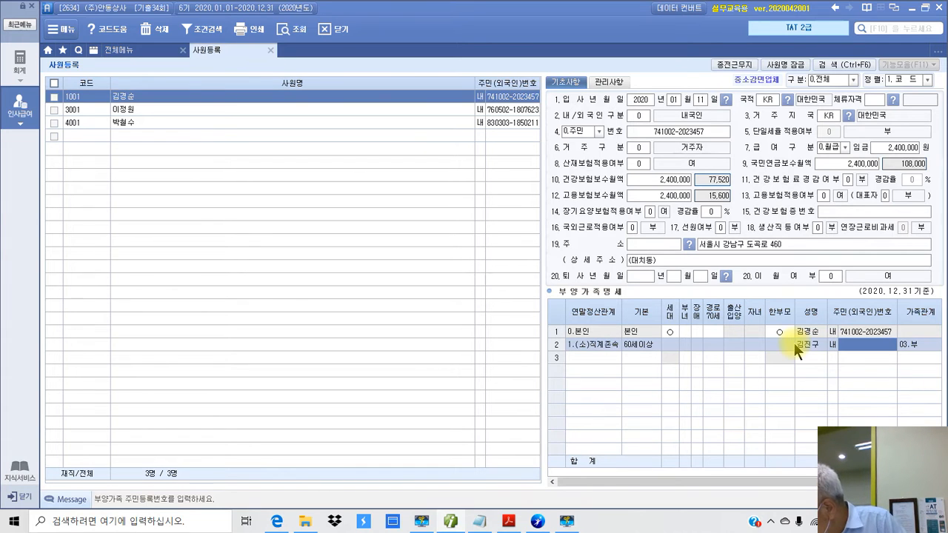
{"action": "type", "text": "5"}
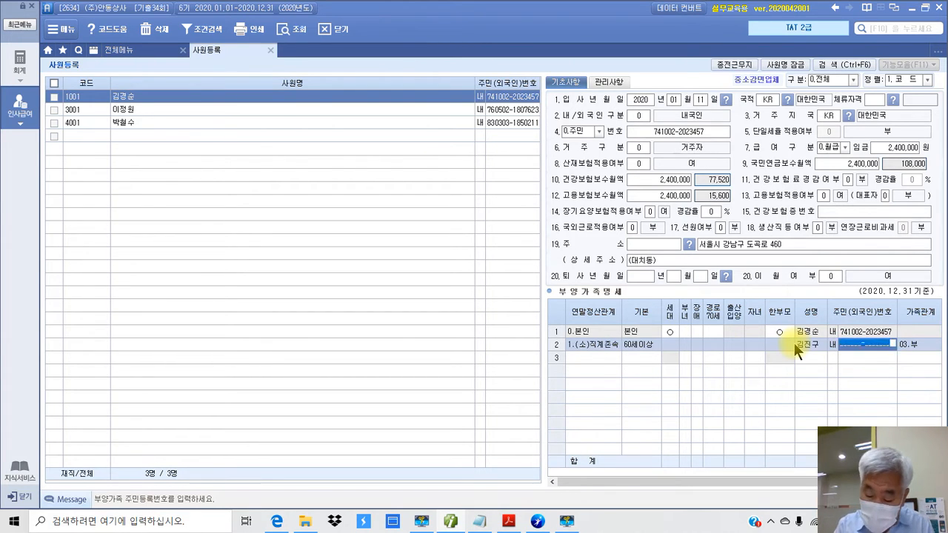
{"action": "type", "text": "440405-_______"}
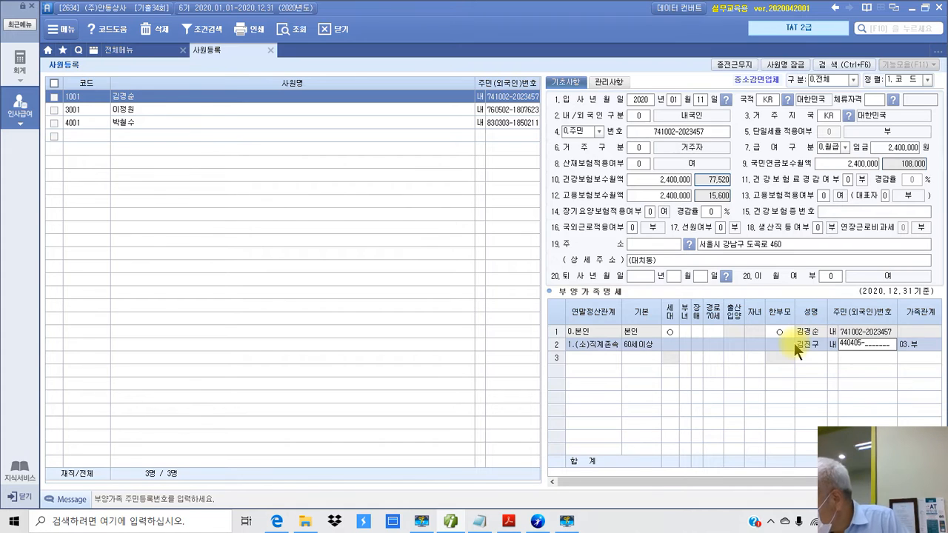
{"action": "type", "text": "1"}
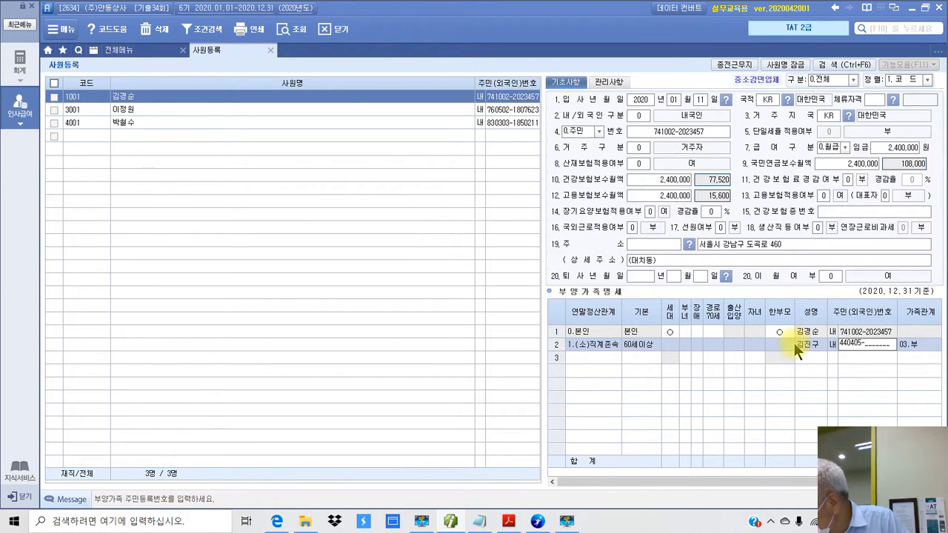
{"action": "type", "text": "1649"}
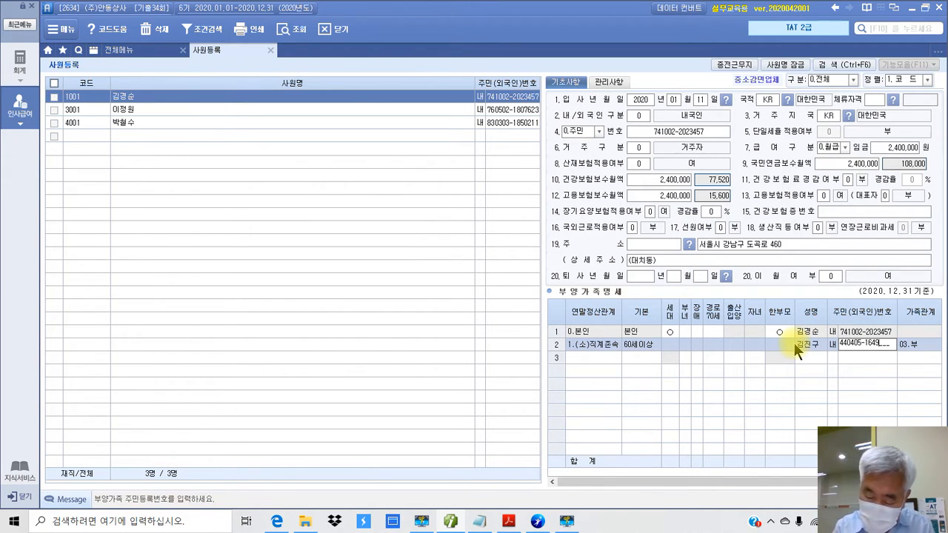
{"action": "type", "text": "478"}
{"action": "key", "text": "Return"}
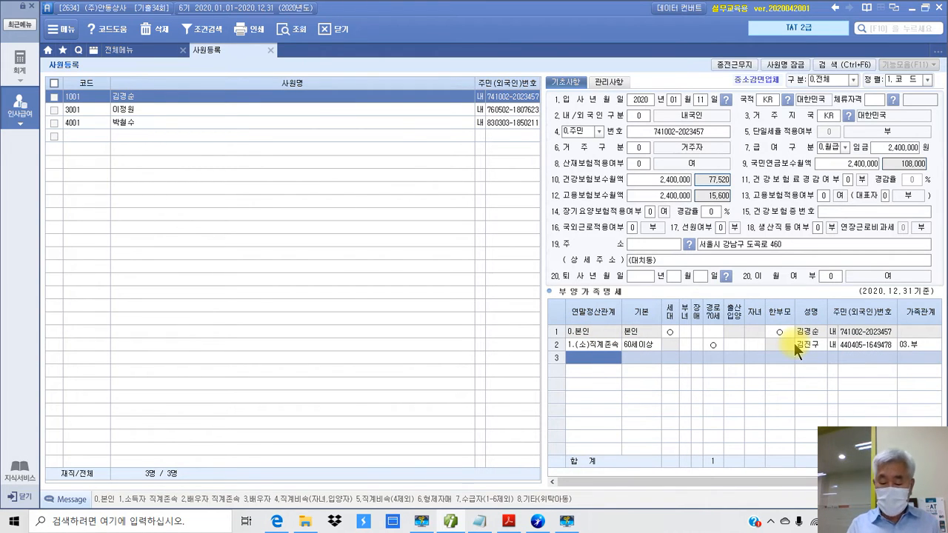
- Add row 3 for the mother with relation 1 직계존속, keep 60세이상, and set 장애 to 3
{"action": "type", "text": "1"}
{"action": "key", "text": "Return"}
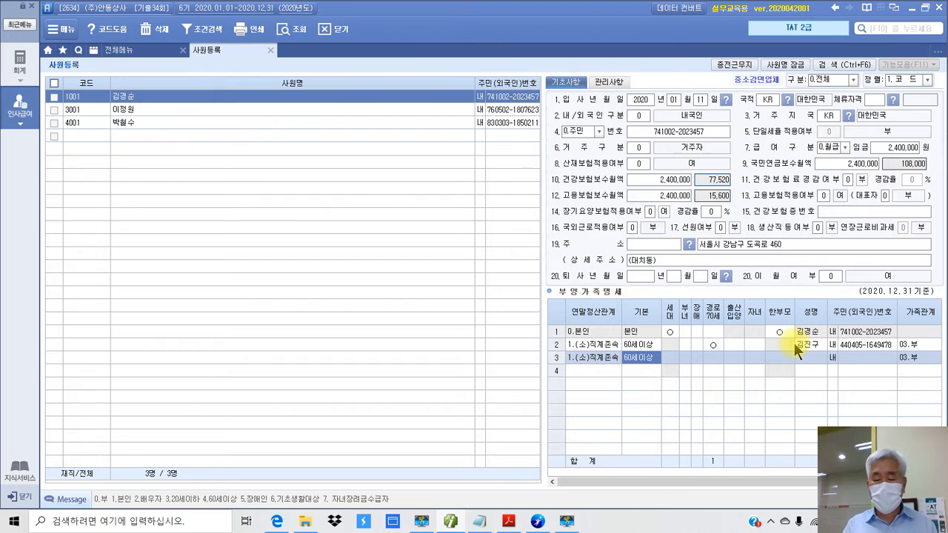
{"action": "key", "text": "Return"}
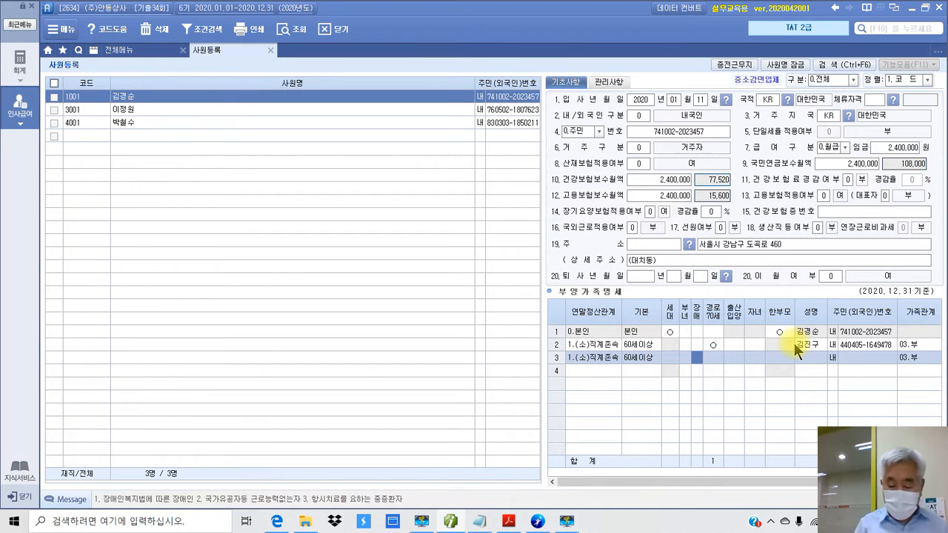
{"action": "type", "text": "3"}
{"action": "key", "text": "Return"}
{"action": "key", "text": "Return"}
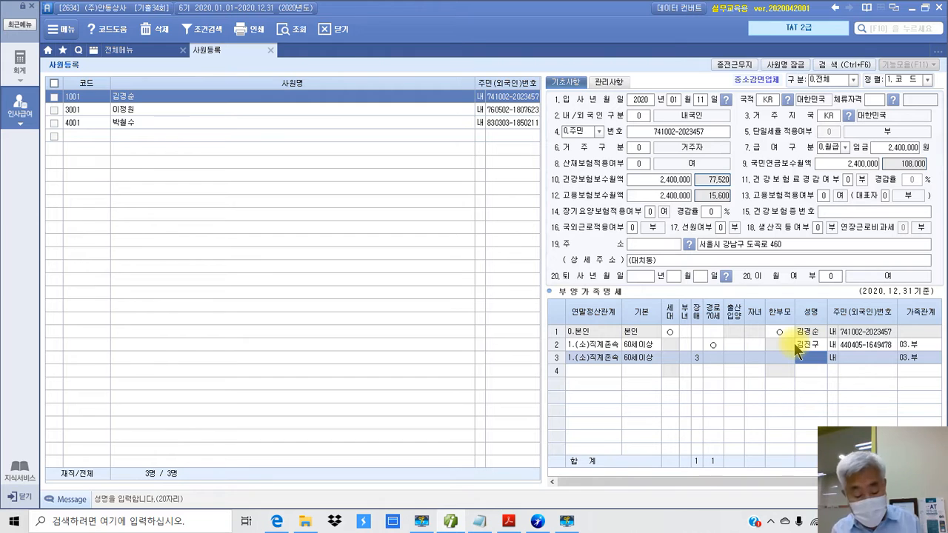
- Enter the mother's full name and resident registration number as 내국인, with 가족관계 set to 04.모
{"action": "type", "text": "최미숙"}
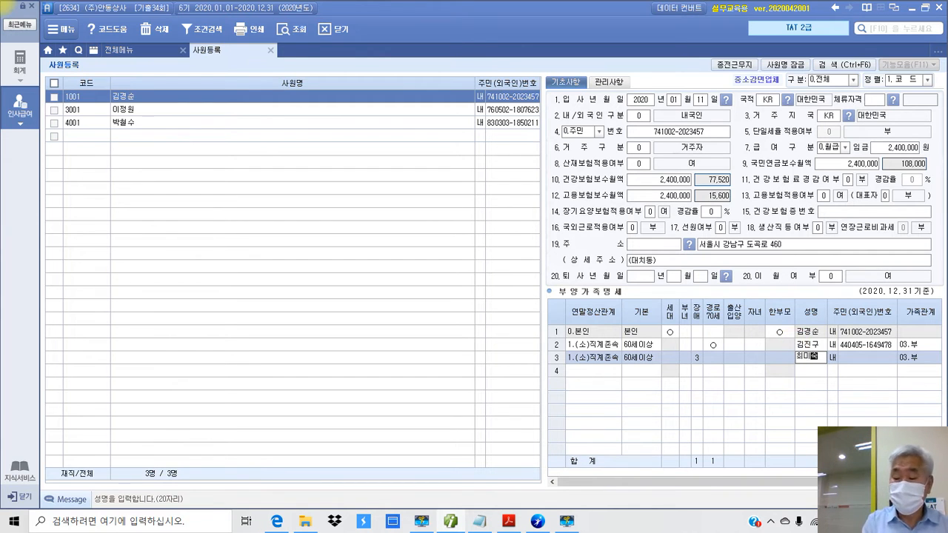
{"action": "key", "text": "Return"}
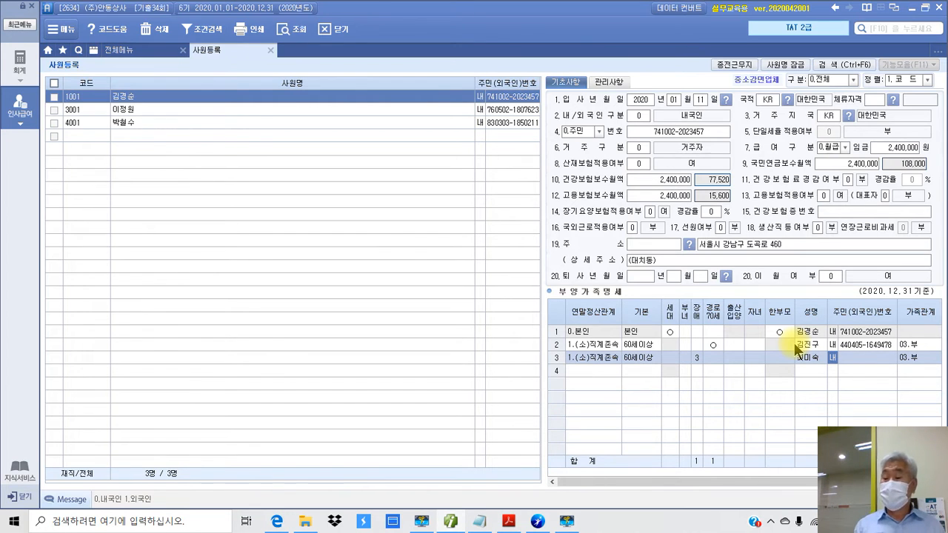
{"action": "key", "text": "Return"}
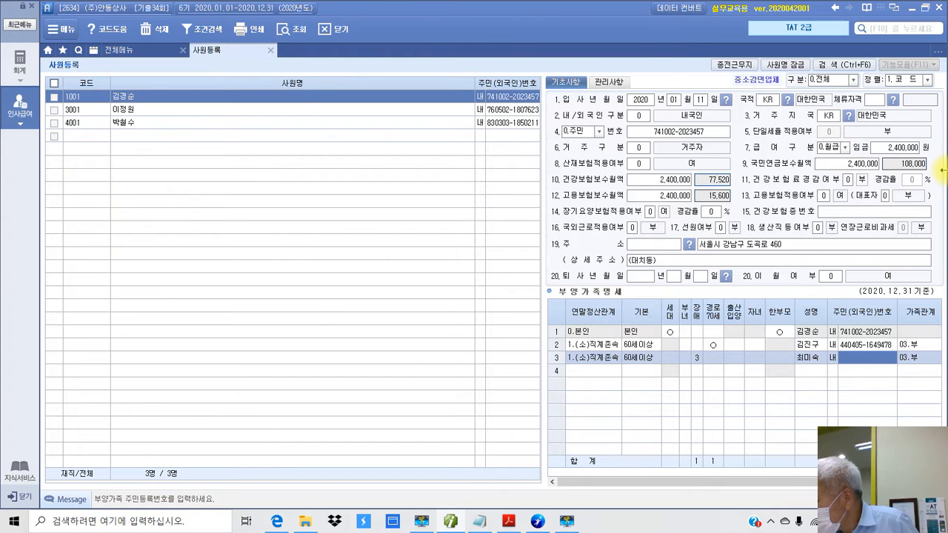
{"action": "type", "text": "47"}
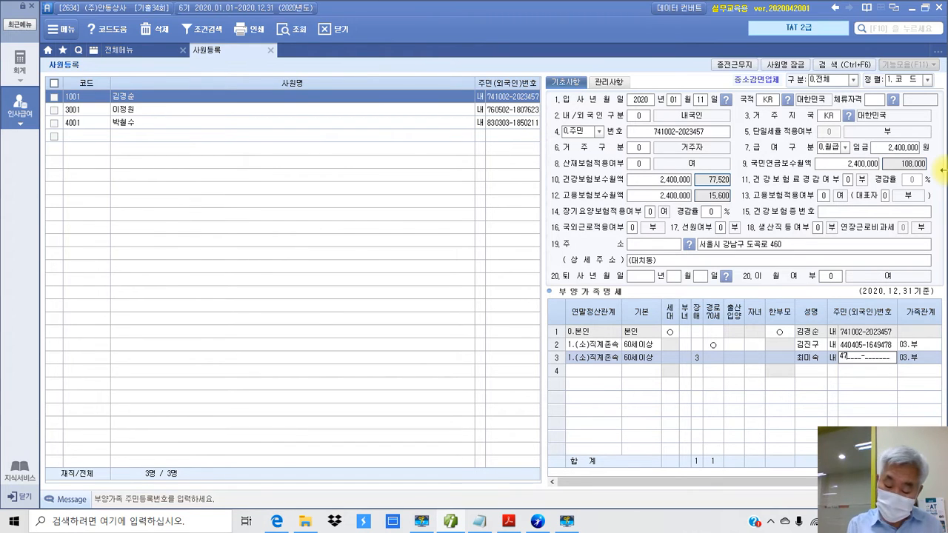
{"action": "type", "text": "0126-"}
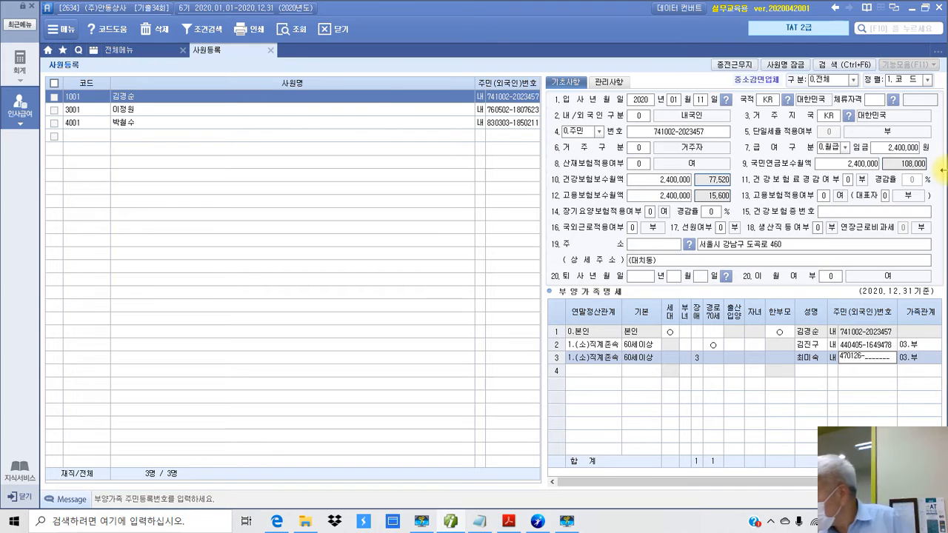
{"action": "type", "text": "21111"}
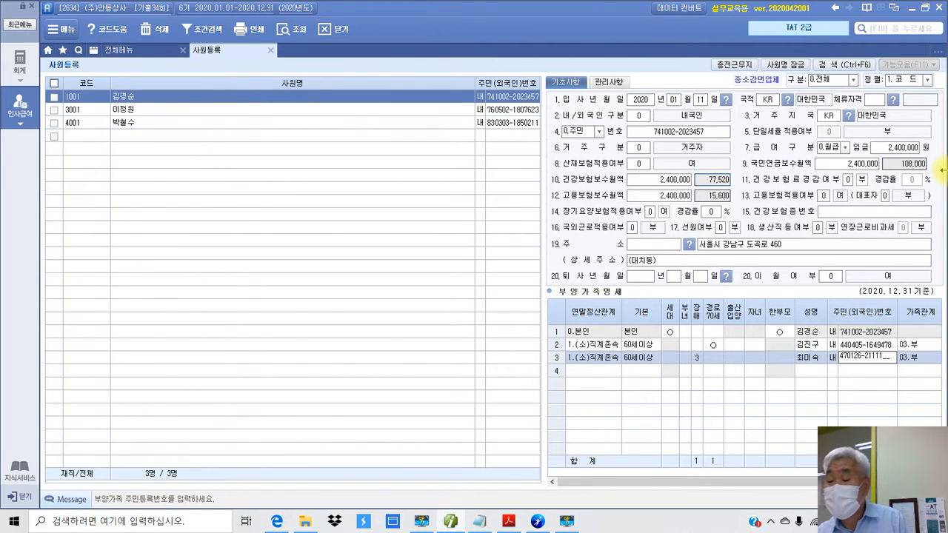
{"action": "type", "text": "15"}
{"action": "key", "text": "Return"}
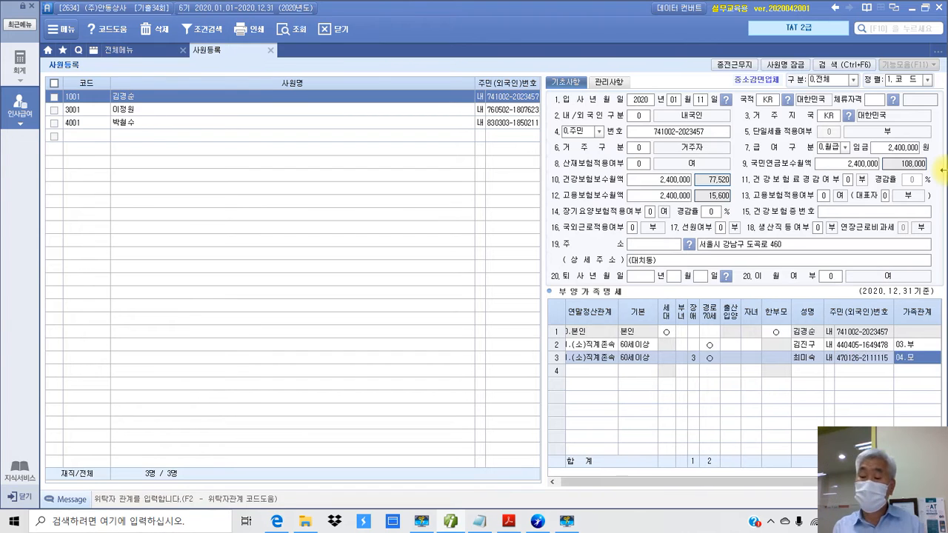
{"action": "type", "text": "4"}
{"action": "key", "text": "Return"}
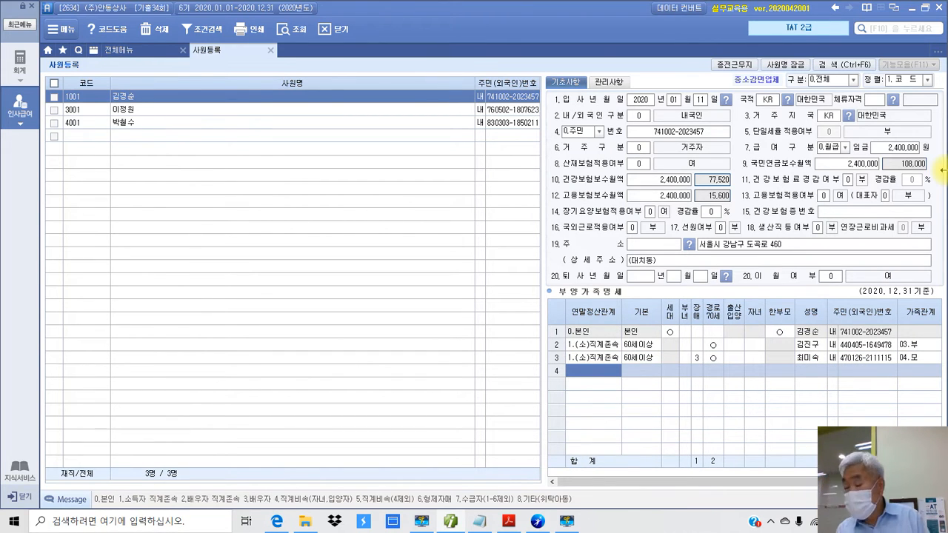
- Check the children on the family certificate and add row 4 of 부양가족명세 with relation 4 직계비속(자녀,입양자), keeping 20세이하
{"action": "left_click", "coordinate": [508, 522]}
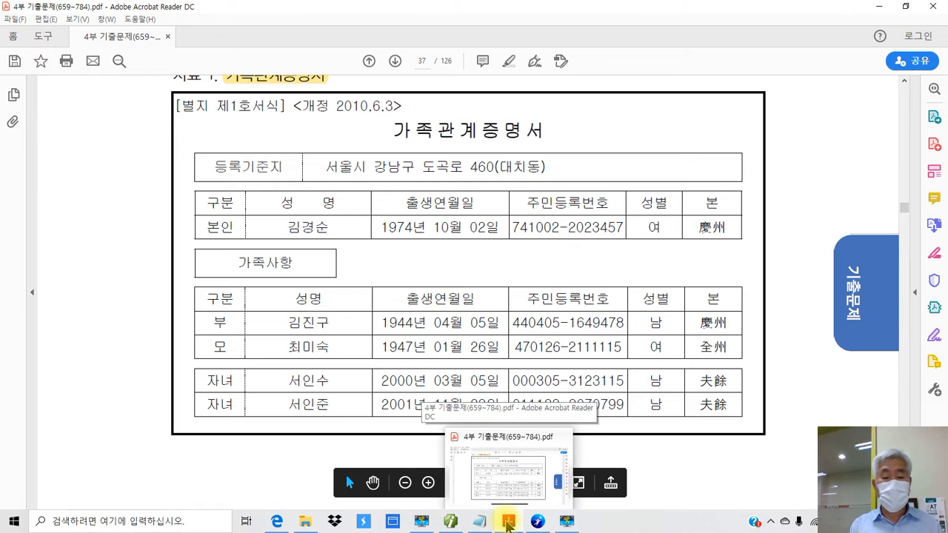
{"action": "left_click", "coordinate": [508, 523]}
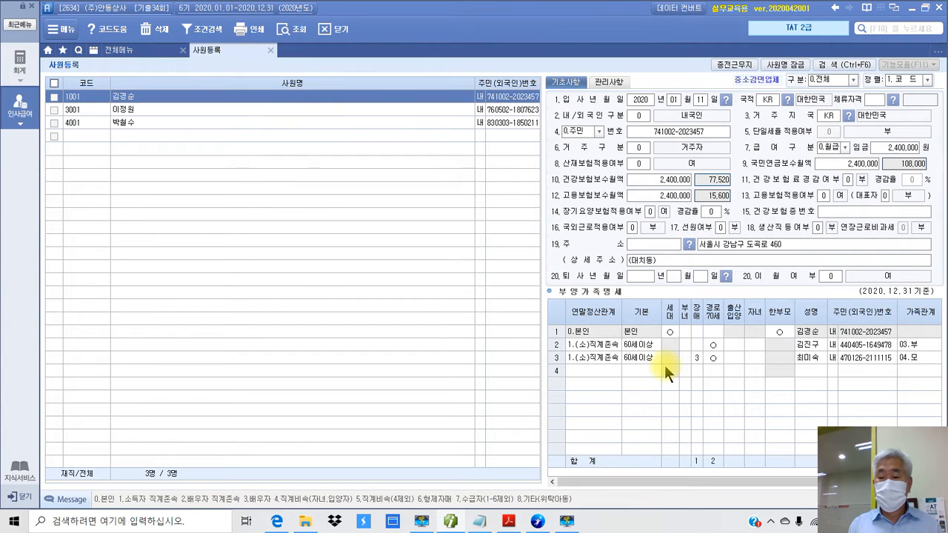
{"action": "left_click", "coordinate": [591, 370]}
{"action": "key", "text": "F2"}
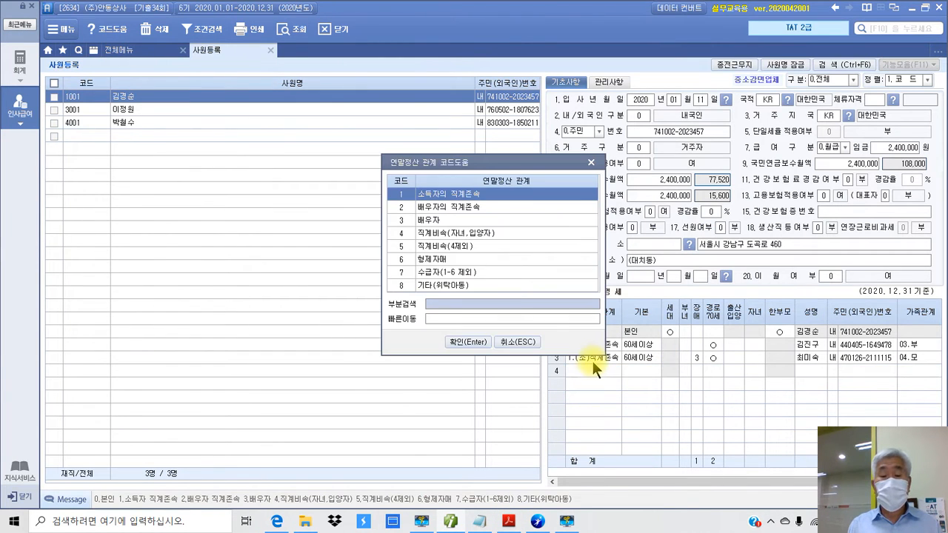
{"action": "left_click", "coordinate": [459, 234]}
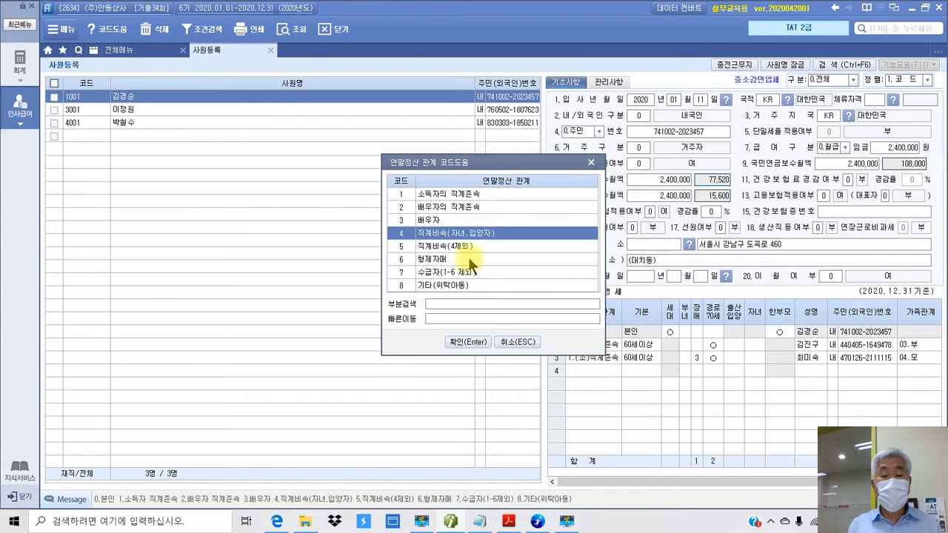
{"action": "left_click", "coordinate": [468, 341]}
{"action": "left_click", "coordinate": [680, 403]}
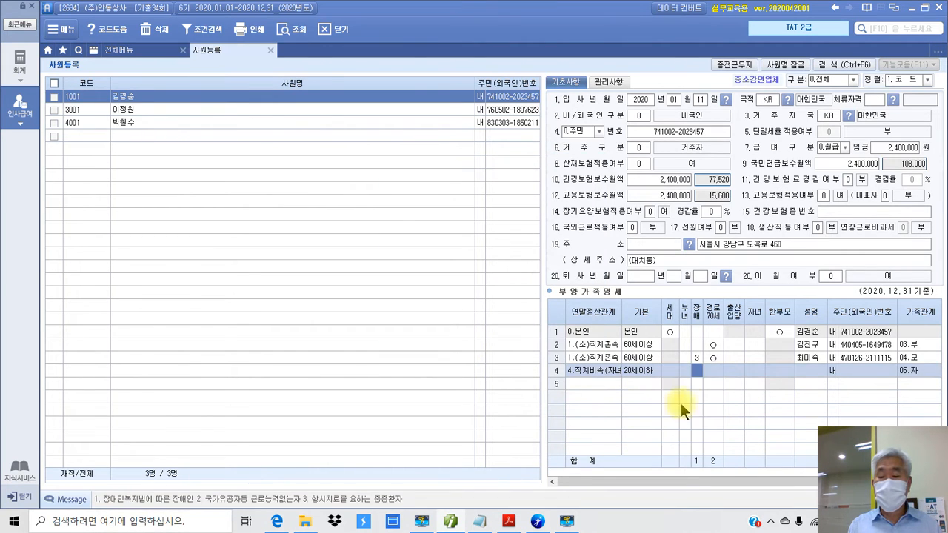
- Enter the first son's full name and resident registration number from the family certificate in row 4
{"action": "left_click", "coordinate": [807, 371]}
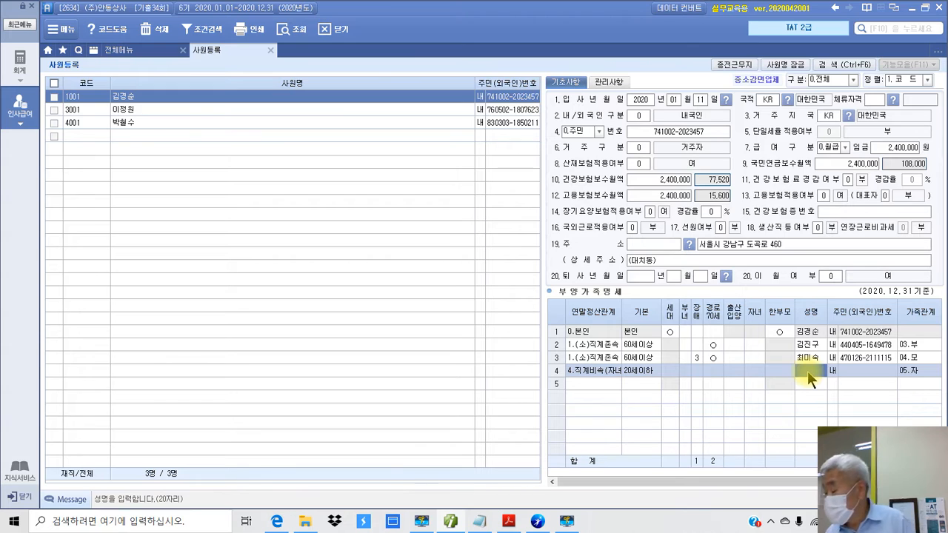
{"action": "type", "text": "성ㄴ"}
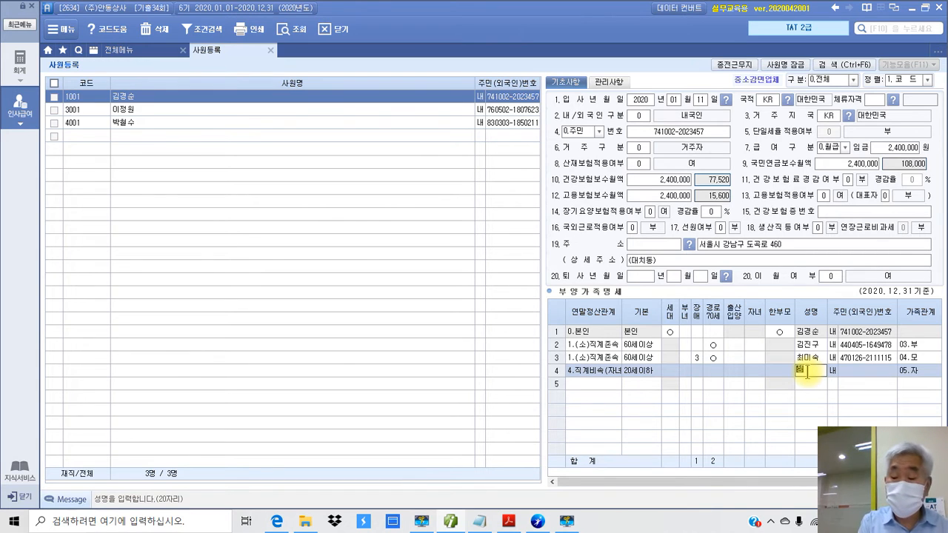
{"action": "key", "text": "BackSpace"}
{"action": "key", "text": "BackSpace"}
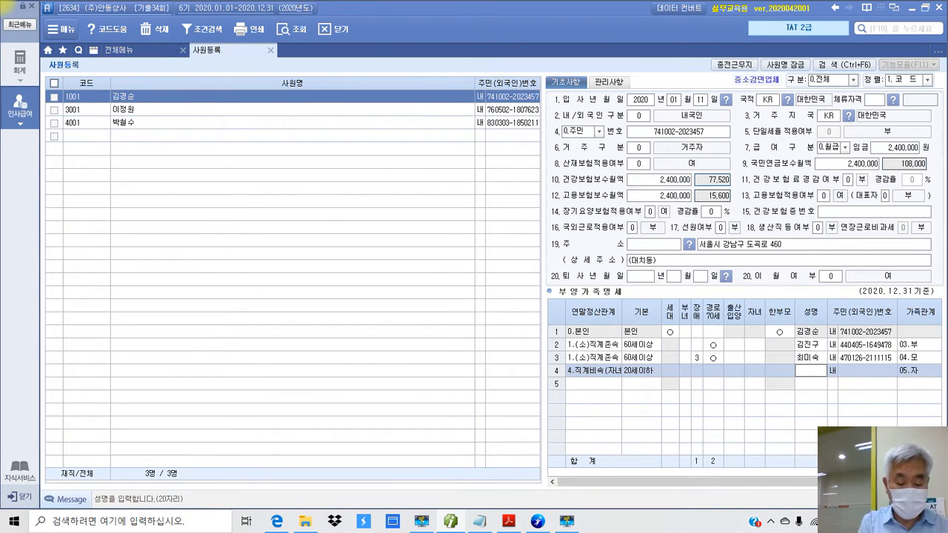
{"action": "type", "text": "서희"}
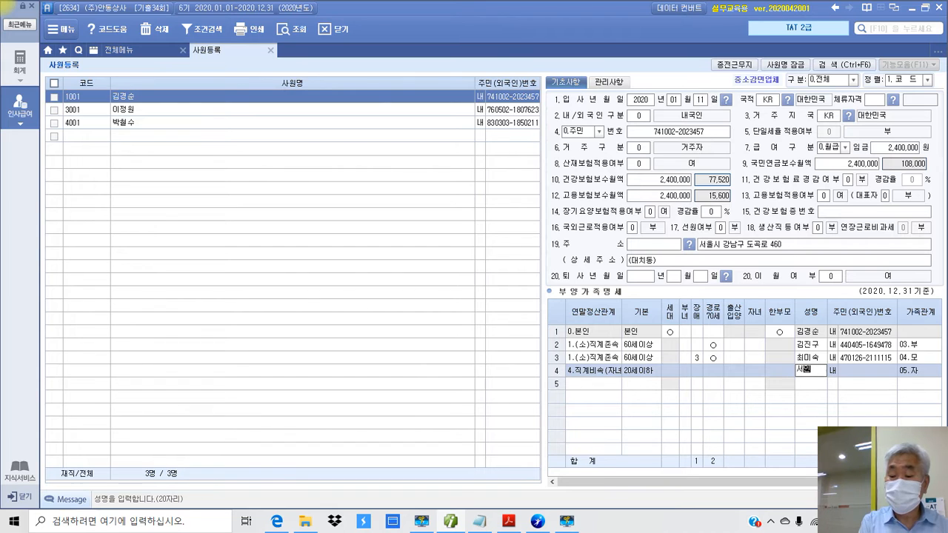
{"action": "type", "text": "수"}
{"action": "key", "text": "Return"}
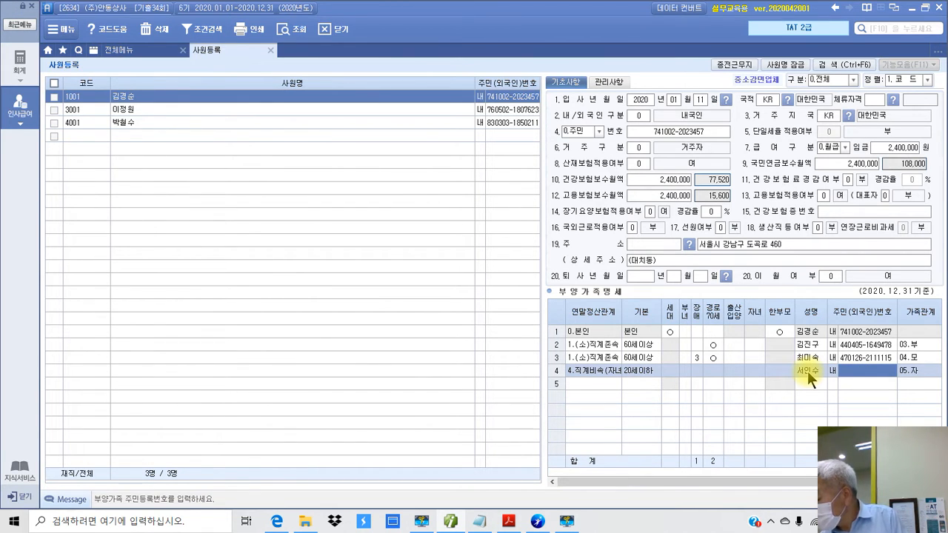
{"action": "type", "text": "000305-"}
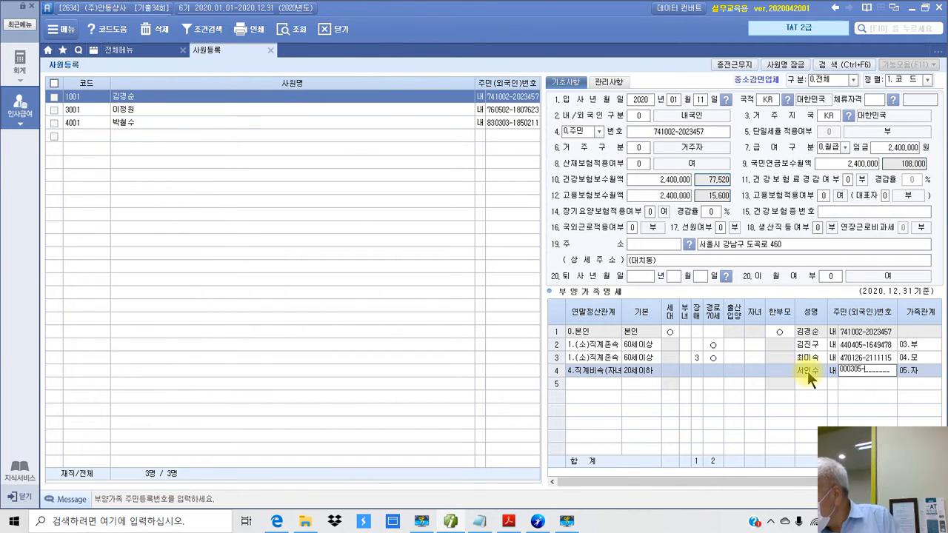
{"action": "type", "text": "3"}
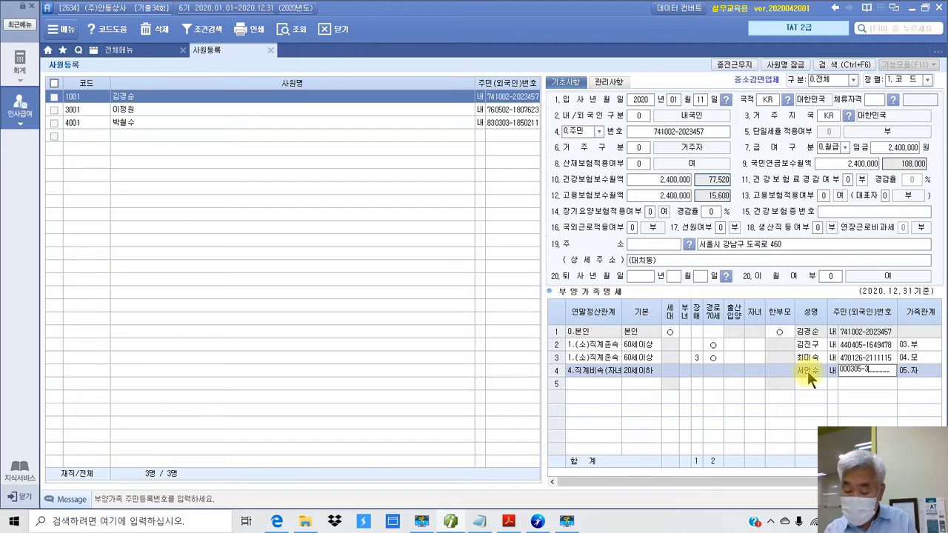
{"action": "type", "text": "123115"}
{"action": "key", "text": "Return"}
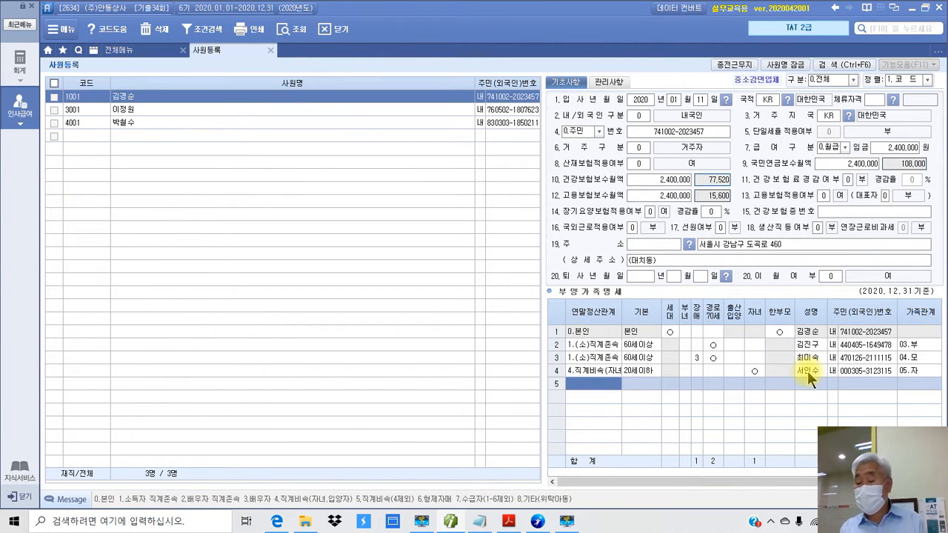
- Add row 5 for the second son with relation 4 직계비속, keeping 20세이하 and leaving the other deduction fields blank
{"action": "type", "text": "4"}
{"action": "key", "text": "Return"}
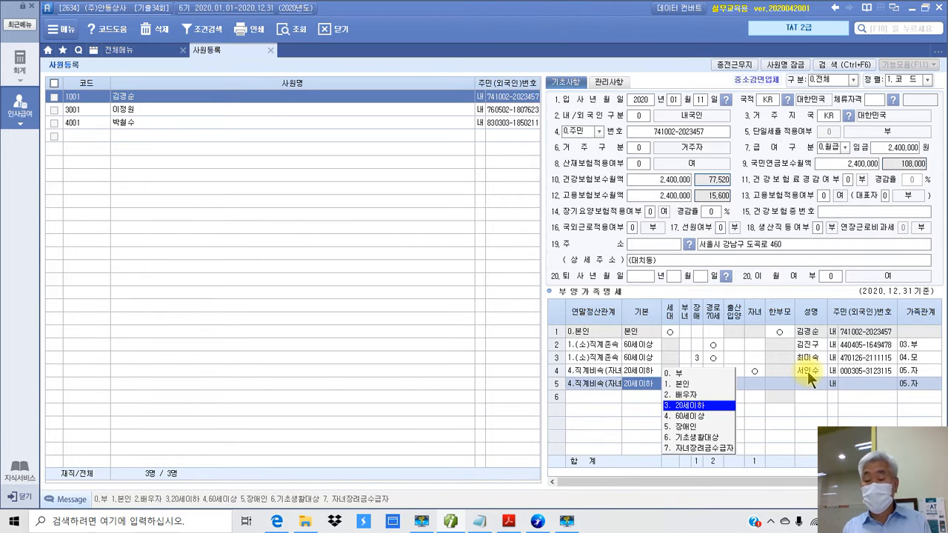
{"action": "key", "text": "Return"}
{"action": "key", "text": "Return"}
{"action": "key", "text": "Return"}
{"action": "key", "text": "Return"}
{"action": "key", "text": "Return"}
{"action": "key", "text": "Return"}
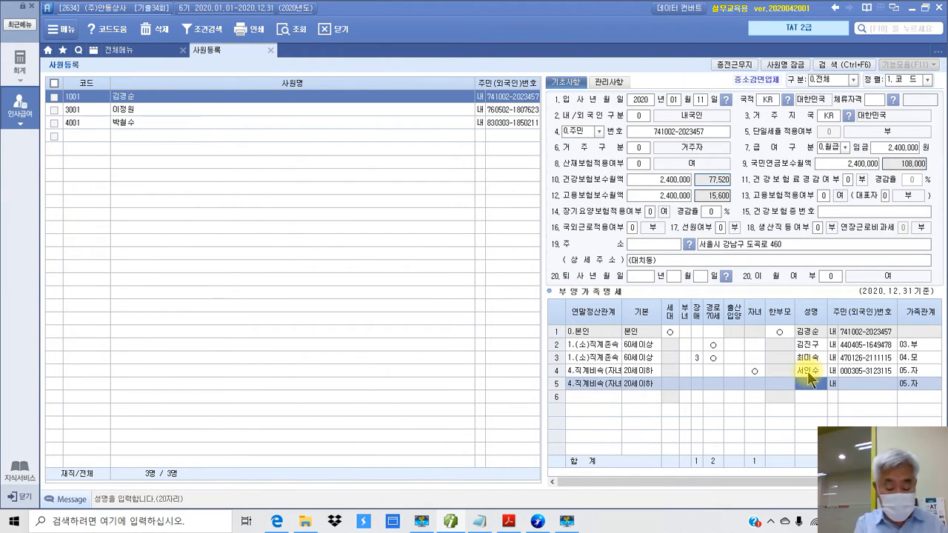
- Enter the second son's full name and resident registration number in row 5, keeping him as 내국인
{"action": "type", "text": "서민지"}
{"action": "key", "text": "Return"}
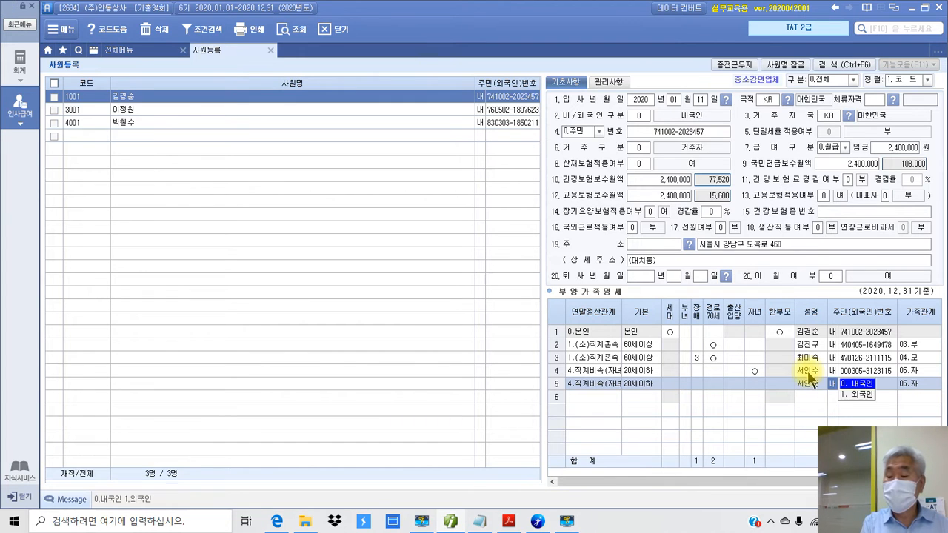
{"action": "key", "text": "Return"}
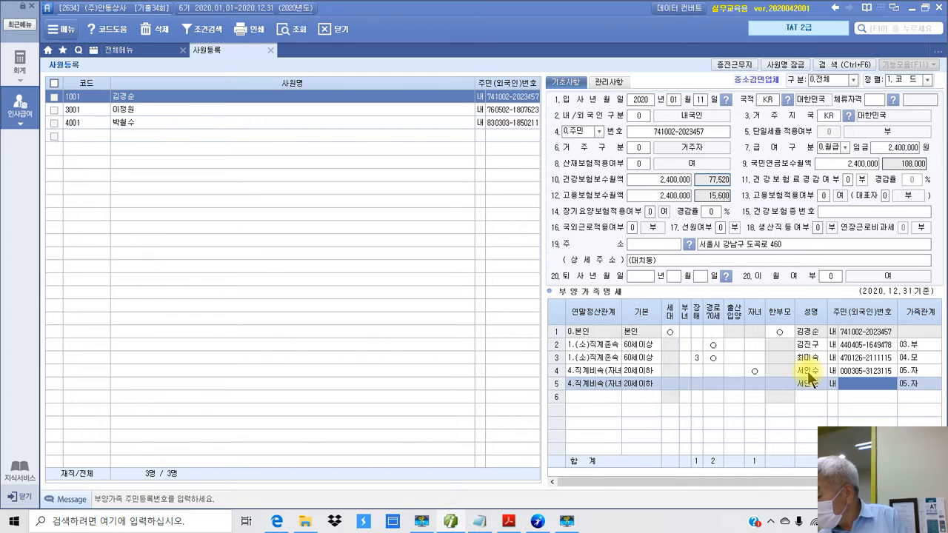
{"action": "type", "text": "011123-"}
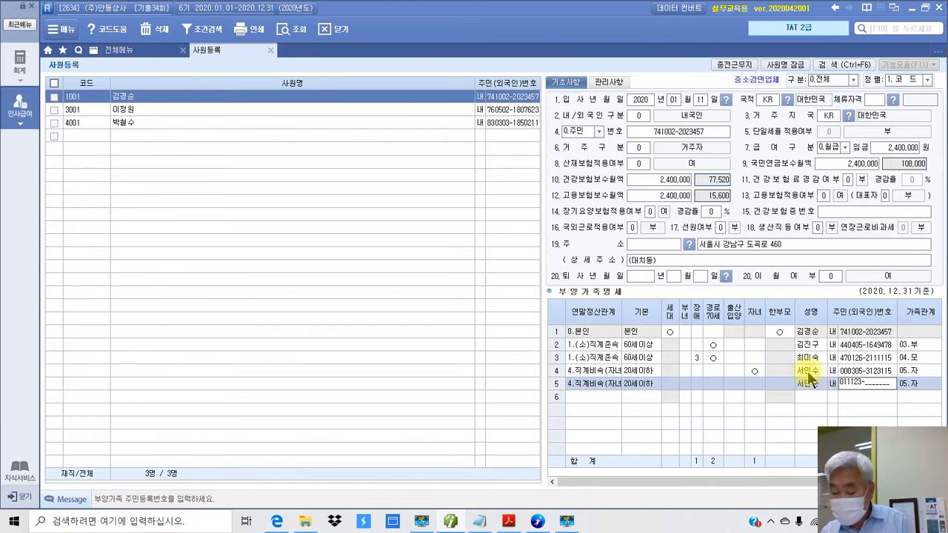
{"action": "type", "text": "307079"}
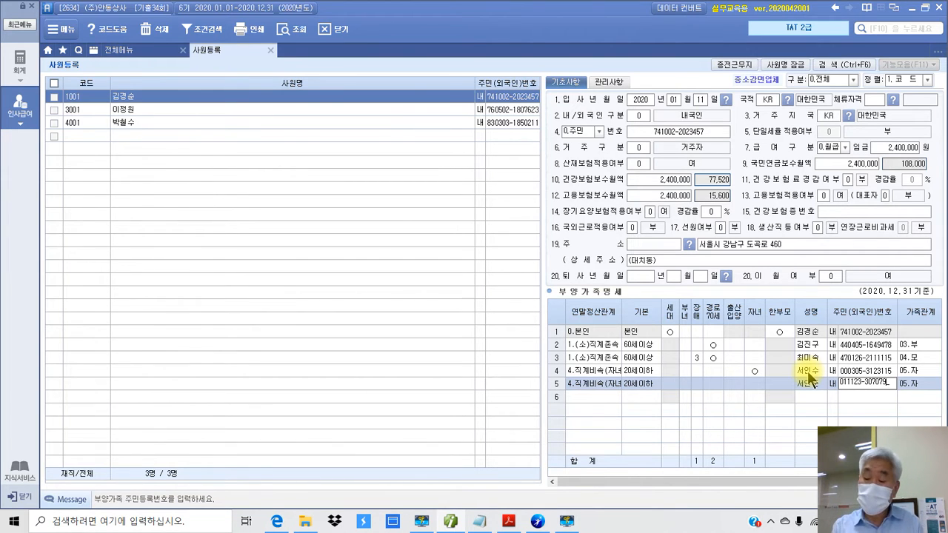
{"action": "type", "text": "9"}
{"action": "key", "text": "Return"}
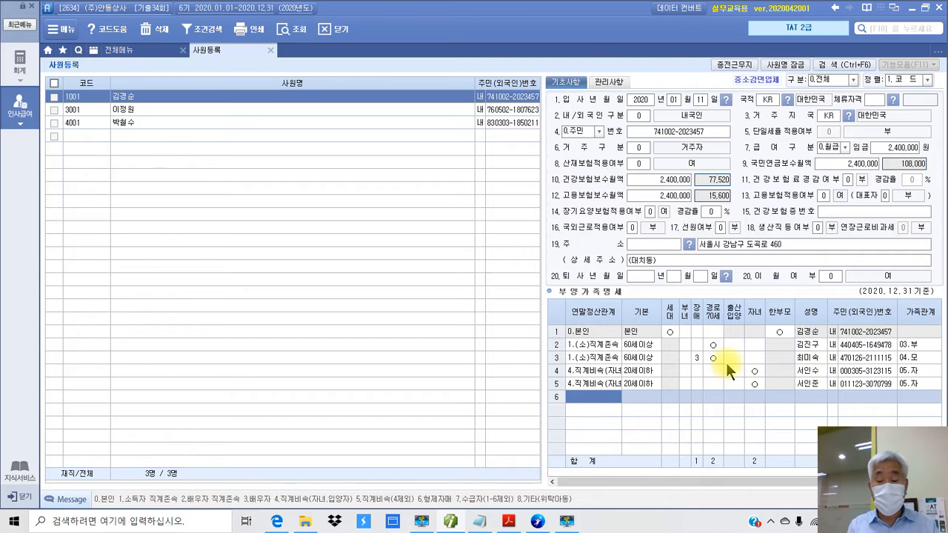
{"action": "key", "text": "Tab"}
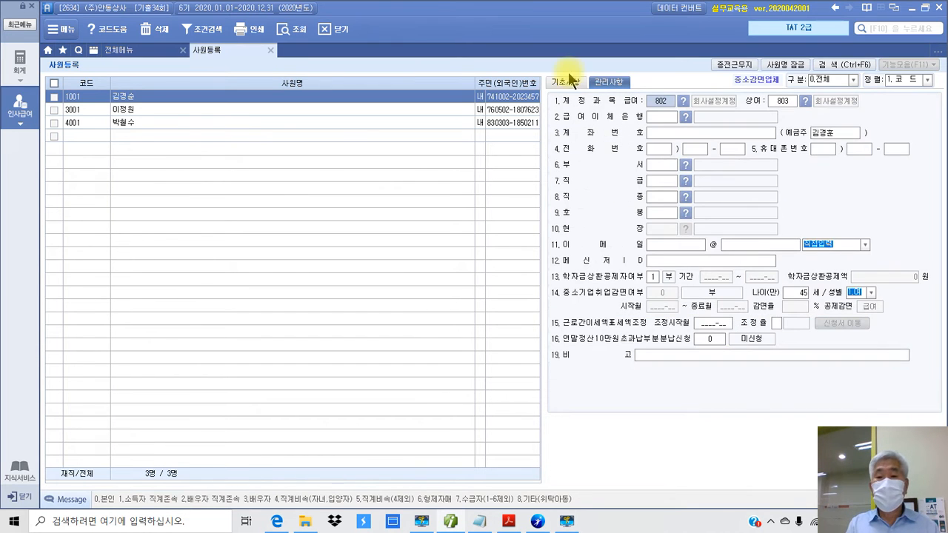
{"action": "left_click", "coordinate": [562, 83]}
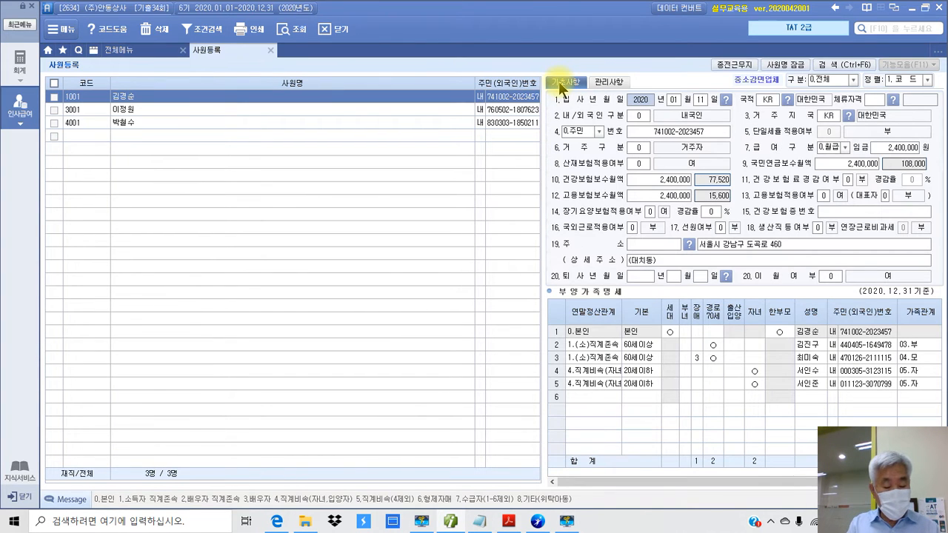
- Box the employee's 한부모 mark and the mother's 장애 code with a screen annotation tool, and close the annotation
{"action": "left_click", "coordinate": [14, 521]}
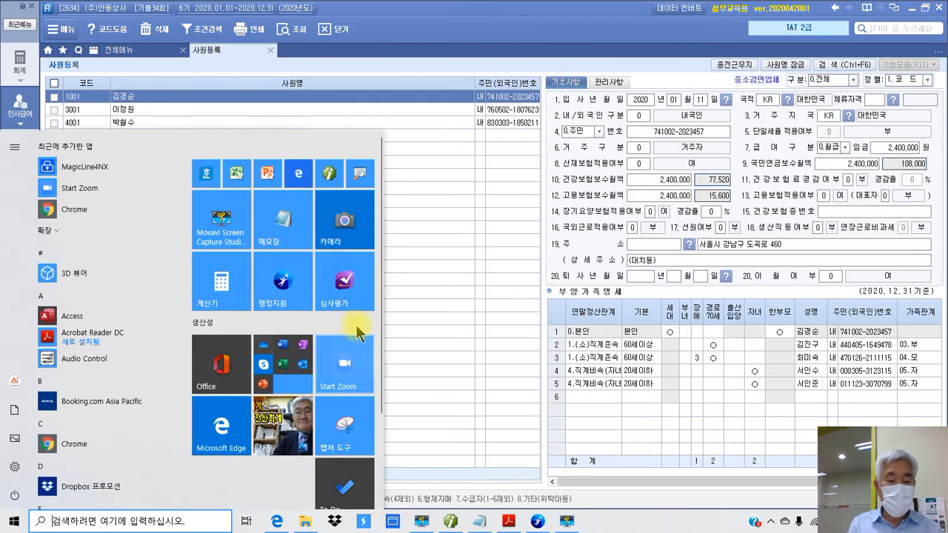
{"action": "left_click", "coordinate": [360, 180]}
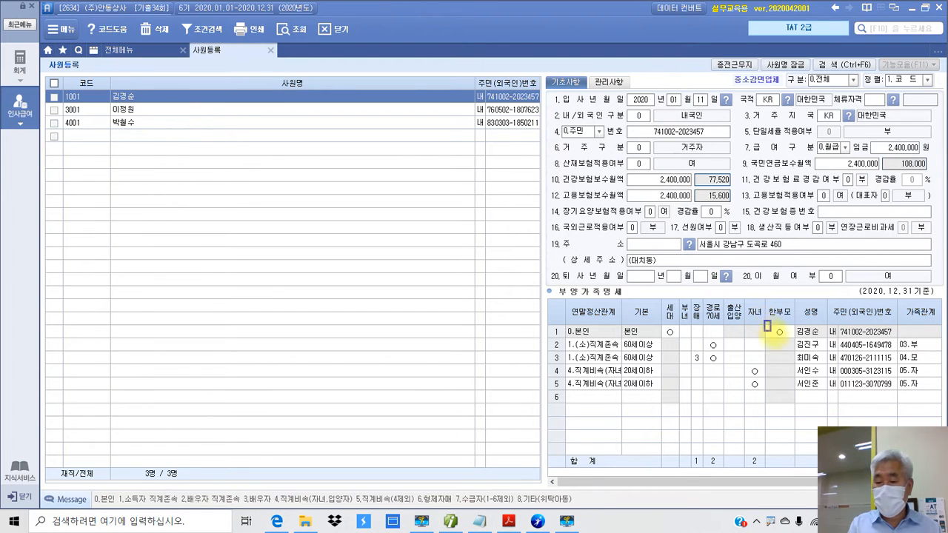
{"action": "left_click", "coordinate": [782, 333]}
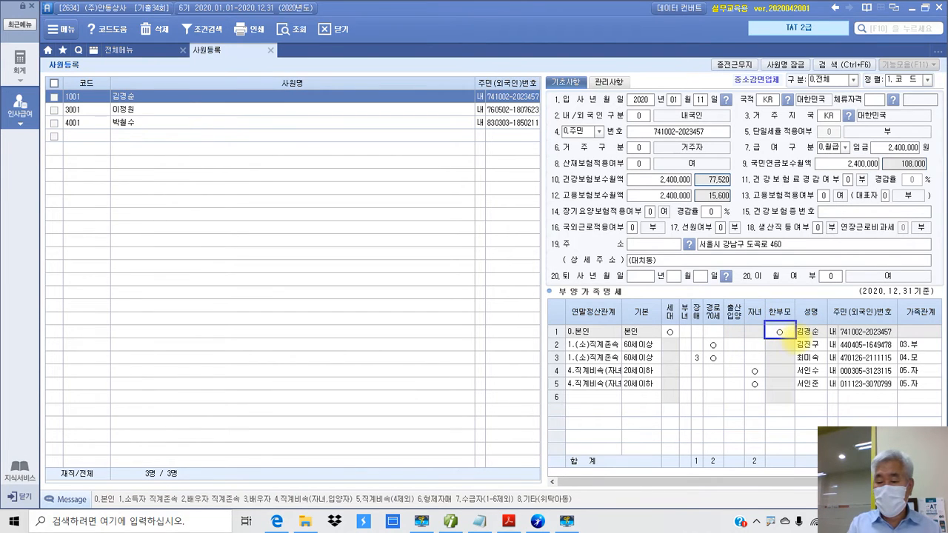
{"action": "left_click", "coordinate": [696, 357]}
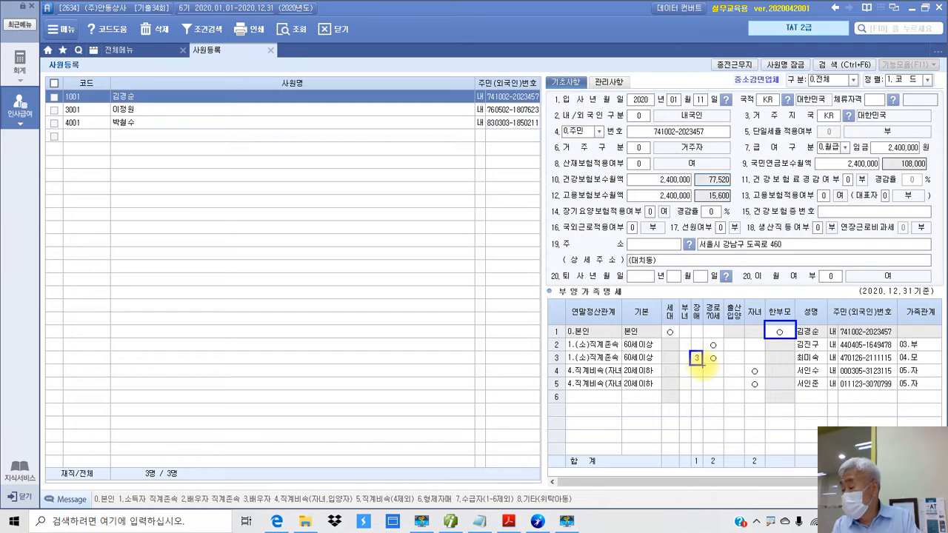
{"action": "key", "text": "Escape"}
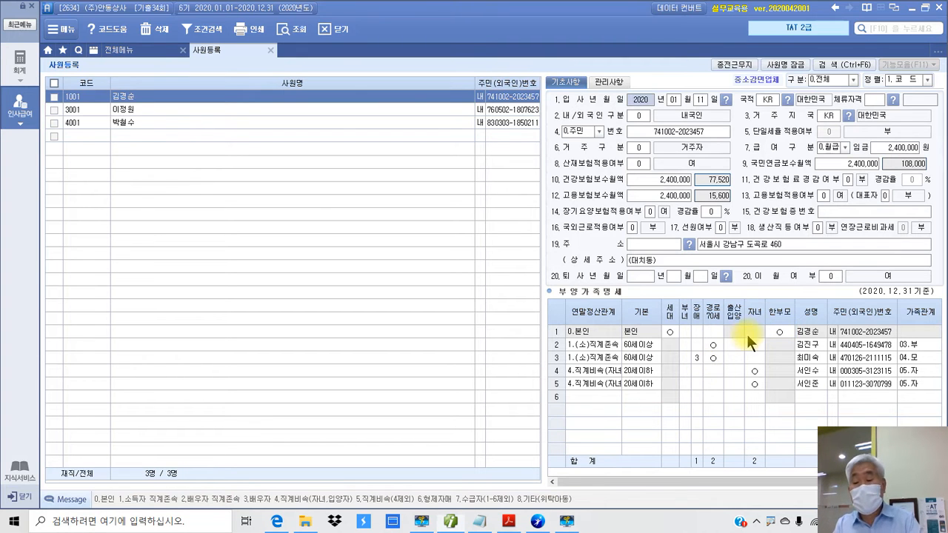
- Switch to Adobe Acrobat Reader and review task 1's 가족관계증명서, 사망신고서 and 자료설명 against the entered 부양가족명세
{"action": "left_click", "coordinate": [509, 521]}
{"action": "scroll", "coordinate": [371, 196], "scroll_direction": "up", "scroll_amount": 5}
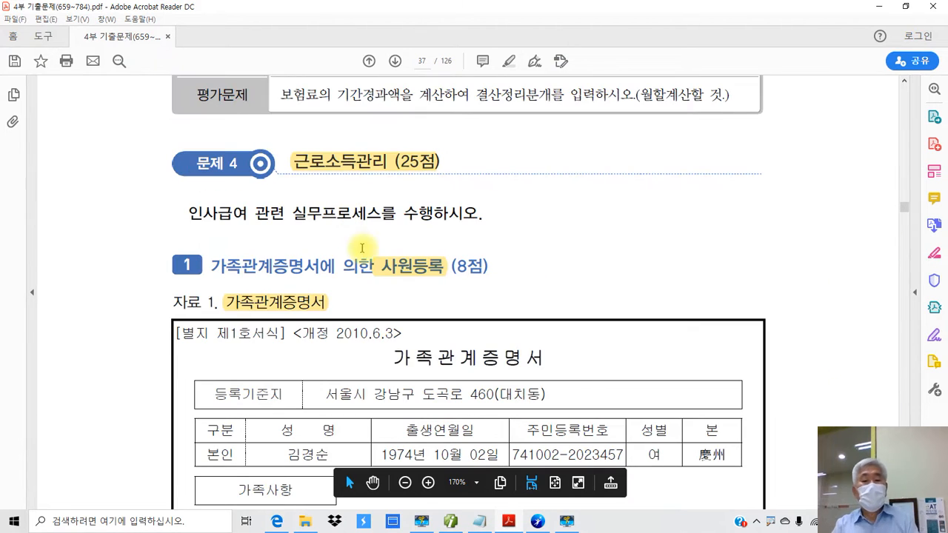
{"action": "scroll", "coordinate": [385, 279], "scroll_direction": "down", "scroll_amount": 10}
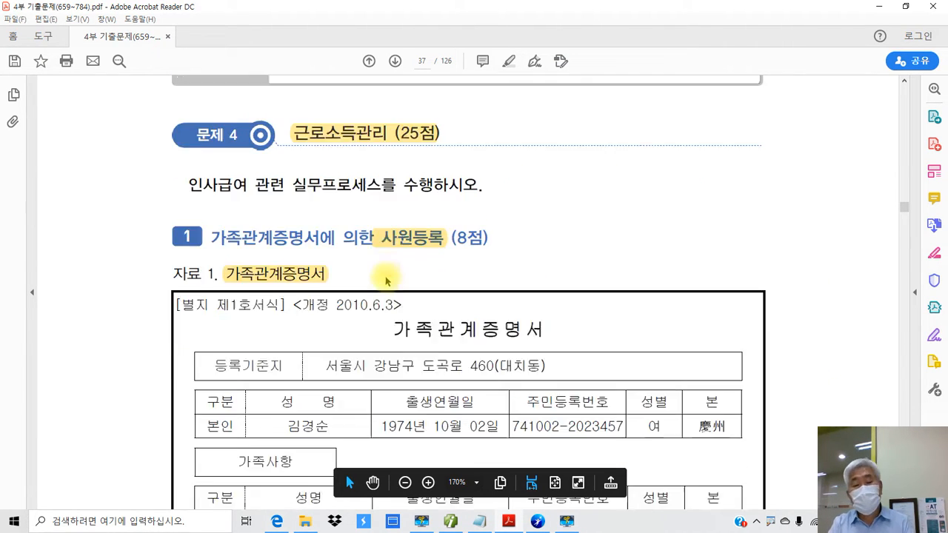
{"action": "scroll", "coordinate": [386, 278], "scroll_direction": "down", "scroll_amount": 17}
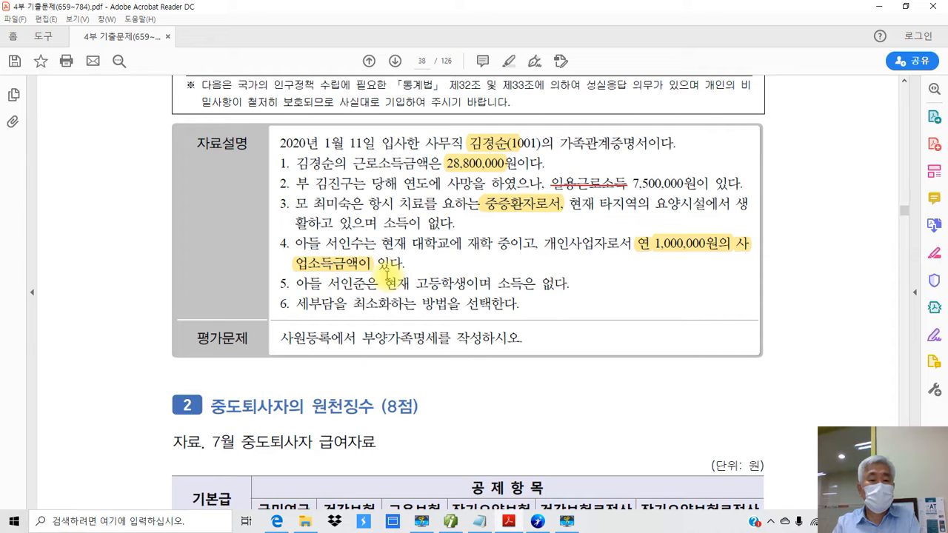
{"action": "scroll", "coordinate": [386, 274], "scroll_direction": "up", "scroll_amount": 5}
{"action": "scroll", "coordinate": [385, 274], "scroll_direction": "up", "scroll_amount": 5}
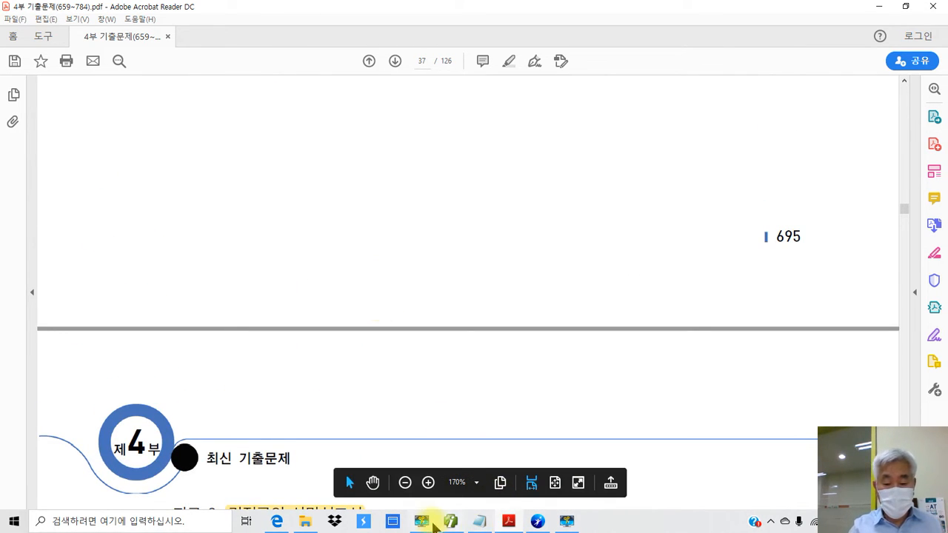
{"action": "left_click", "coordinate": [450, 522]}
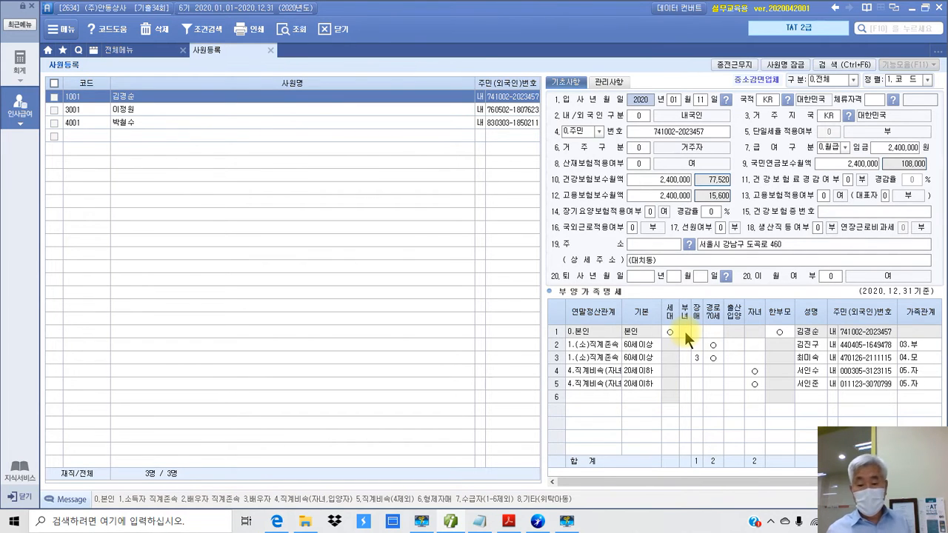
{"action": "left_click", "coordinate": [508, 521]}
{"action": "scroll", "coordinate": [514, 311], "scroll_direction": "up", "scroll_amount": 3}
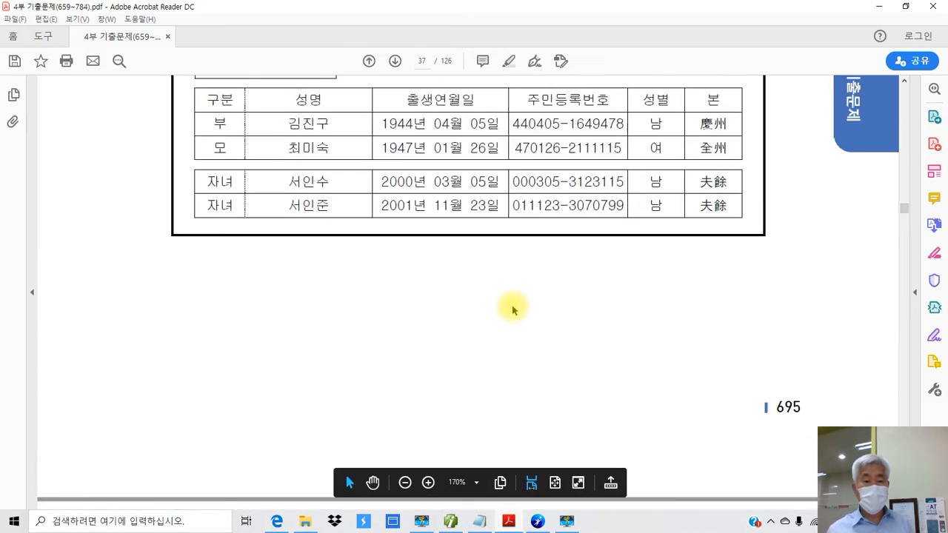
{"action": "scroll", "coordinate": [513, 309], "scroll_direction": "up", "scroll_amount": 5}
{"action": "scroll", "coordinate": [508, 306], "scroll_direction": "down", "scroll_amount": 10}
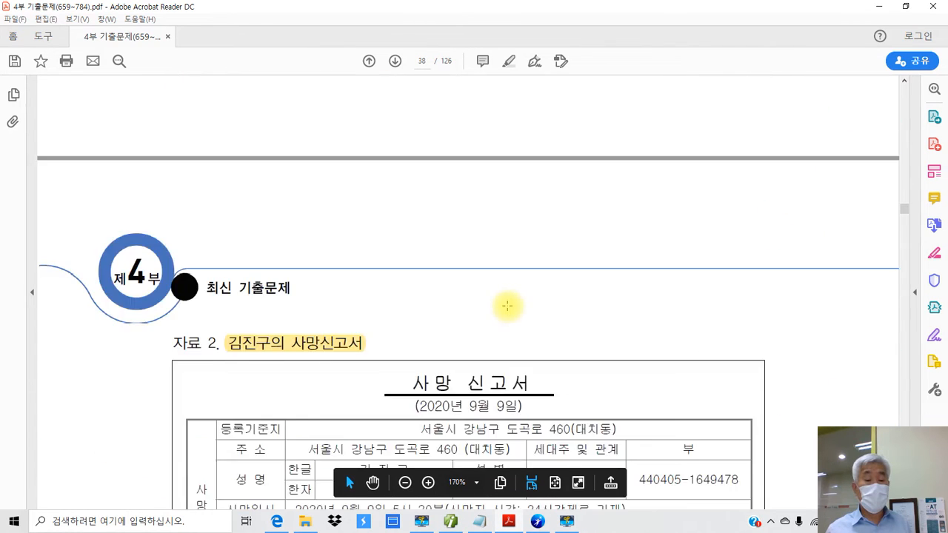
{"action": "scroll", "coordinate": [507, 306], "scroll_direction": "down", "scroll_amount": 10}
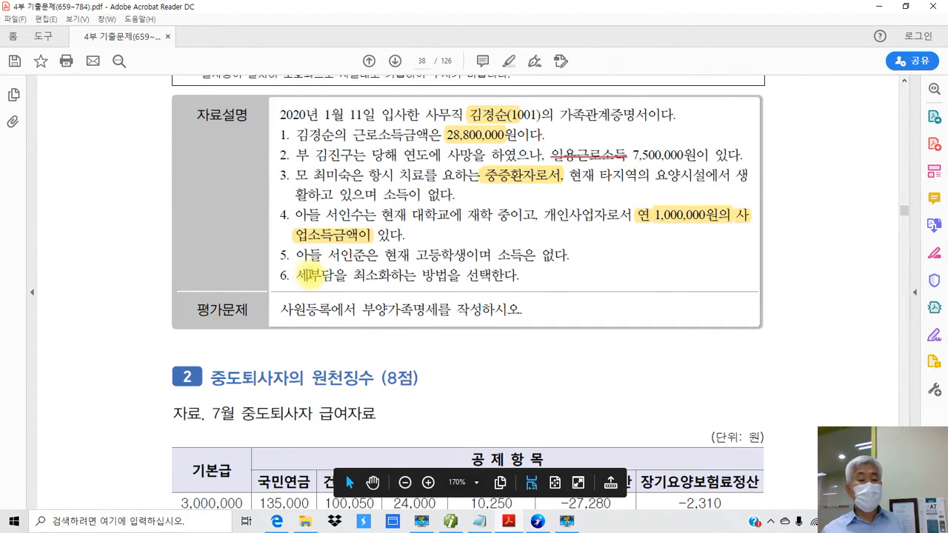
- Highlight item 6's instruction 세부담을 최소화하는 방법을 선택한다 in task 1's 자료설명
{"action": "left_click_drag", "start_coordinate": [296, 276], "coordinate": [506, 277]}
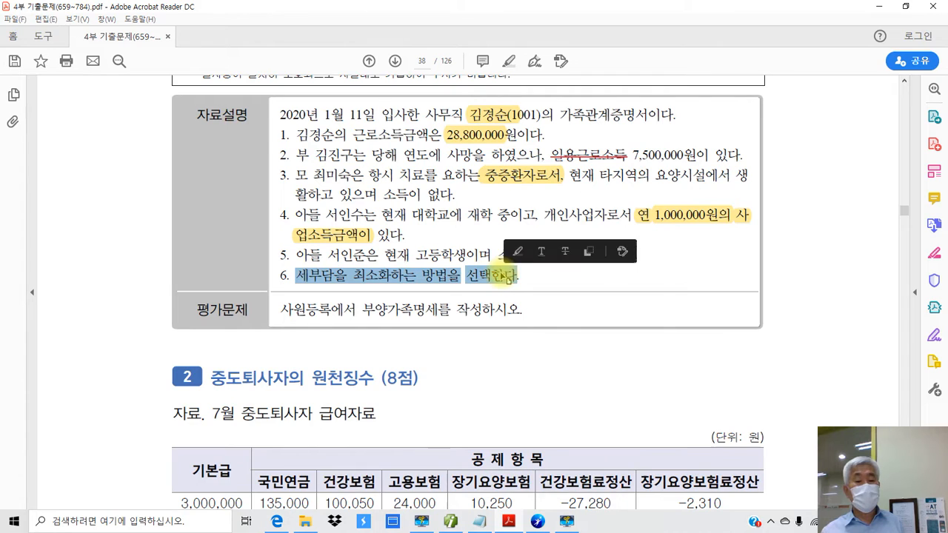
{"action": "right_click", "coordinate": [506, 276]}
{"action": "left_click", "coordinate": [529, 245]}
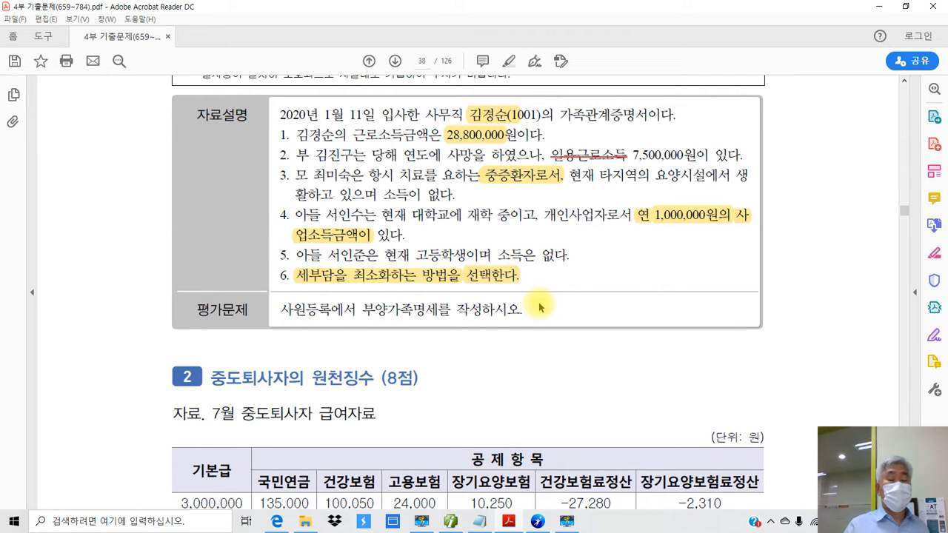
{"action": "left_click", "coordinate": [509, 522]}
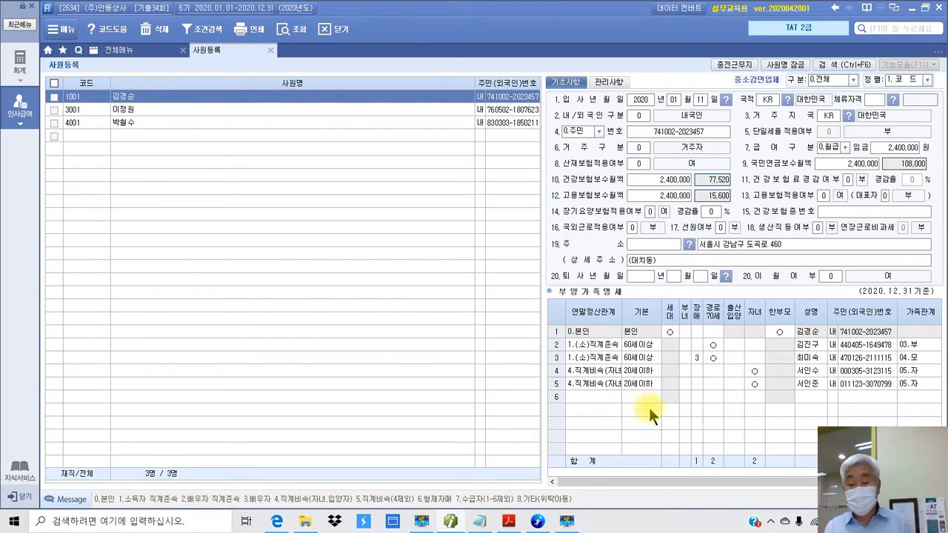
{"action": "left_click", "coordinate": [567, 521]}
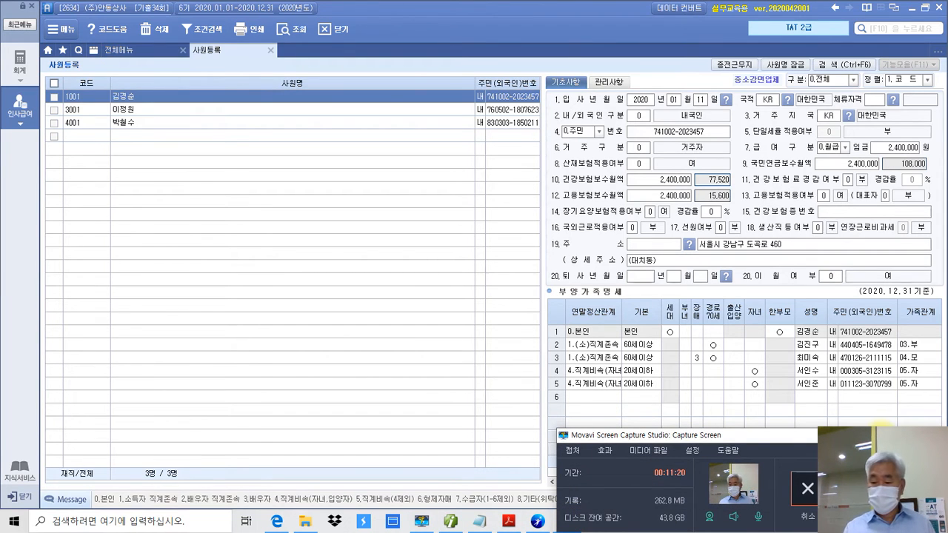
{"action": "left_click", "coordinate": [881, 435]}
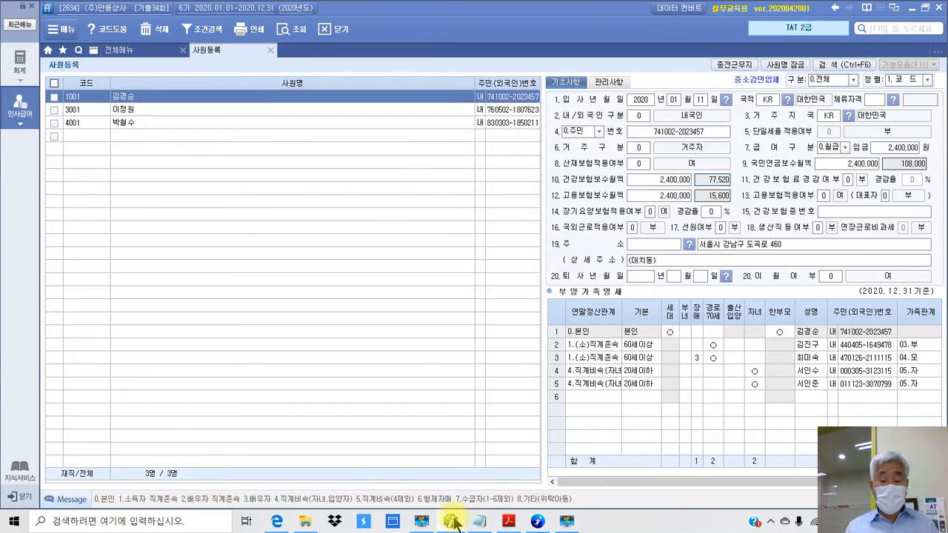
{"action": "left_click", "coordinate": [453, 522]}
{"action": "left_click", "coordinate": [454, 522]}
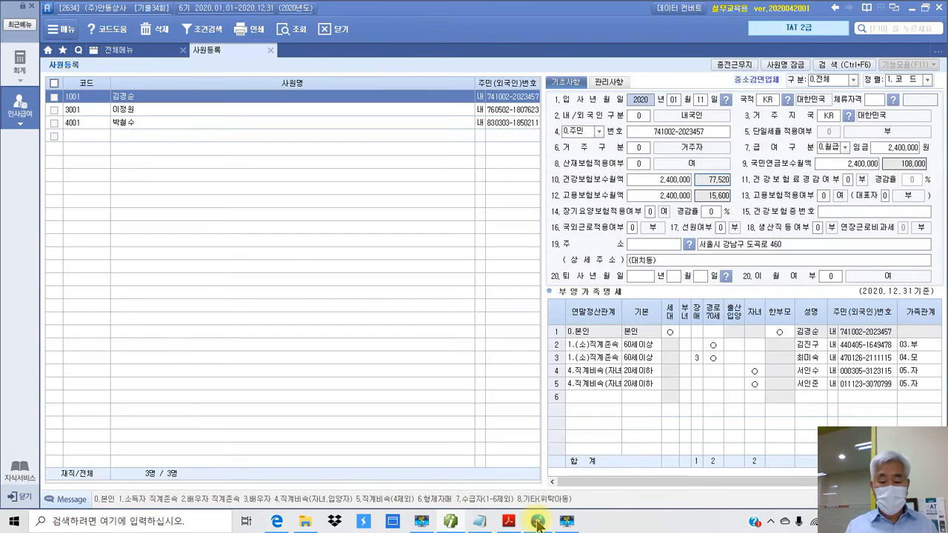
- Switch to Adobe Acrobat Reader and highlight the title 7월 중도퇴사자 급여자료 under task 2, 중도퇴사자의 원천징수
{"action": "left_click", "coordinate": [508, 521]}
{"action": "scroll", "coordinate": [474, 379], "scroll_direction": "down", "scroll_amount": 3}
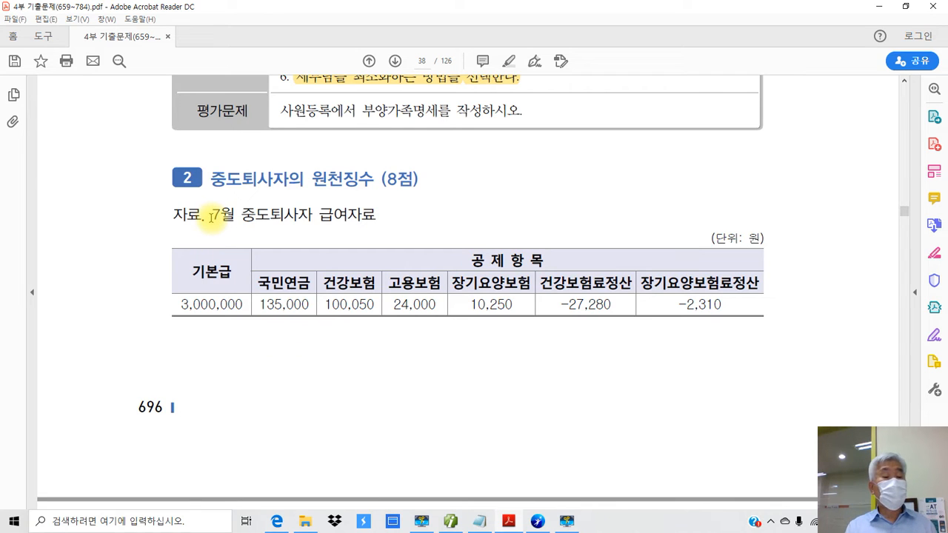
{"action": "left_click_drag", "start_coordinate": [211, 216], "coordinate": [374, 216]}
{"action": "right_click", "coordinate": [357, 215]}
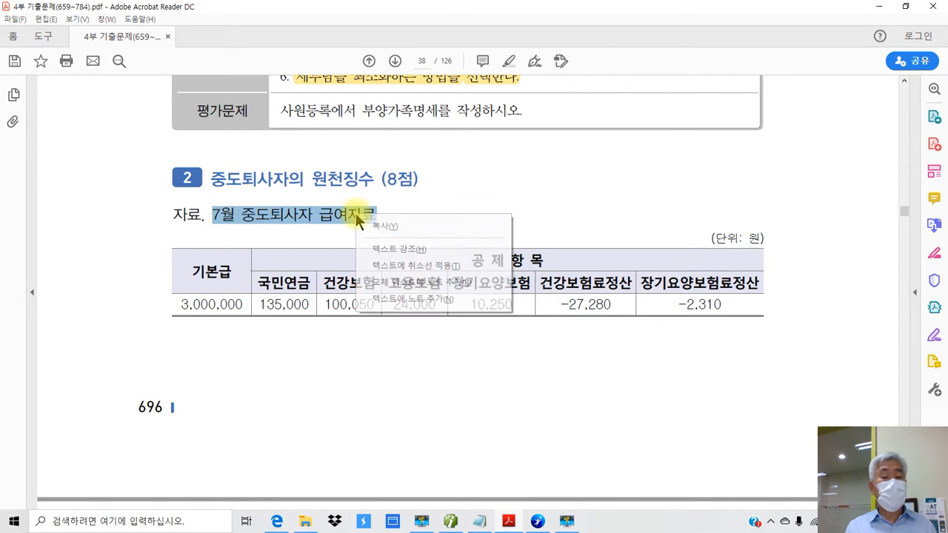
{"action": "left_click", "coordinate": [378, 250]}
- Highlight the salary payment date 익월 10일이다 in item 1 of task 2's 자료설명
{"action": "scroll", "coordinate": [417, 360], "scroll_direction": "down", "scroll_amount": 10}
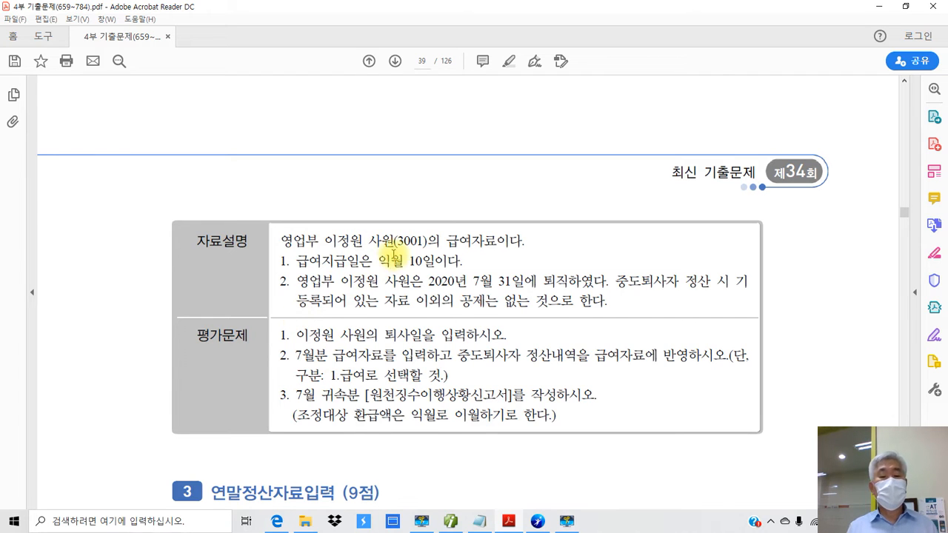
{"action": "scroll", "coordinate": [377, 300], "scroll_direction": "up", "scroll_amount": 10}
{"action": "scroll", "coordinate": [387, 446], "scroll_direction": "down", "scroll_amount": 10}
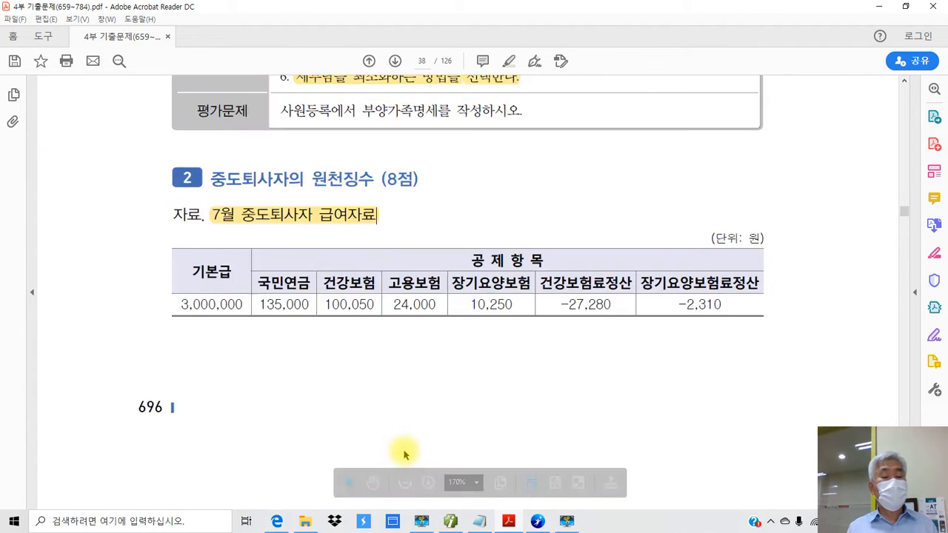
{"action": "scroll", "coordinate": [366, 372], "scroll_direction": "down", "scroll_amount": 1}
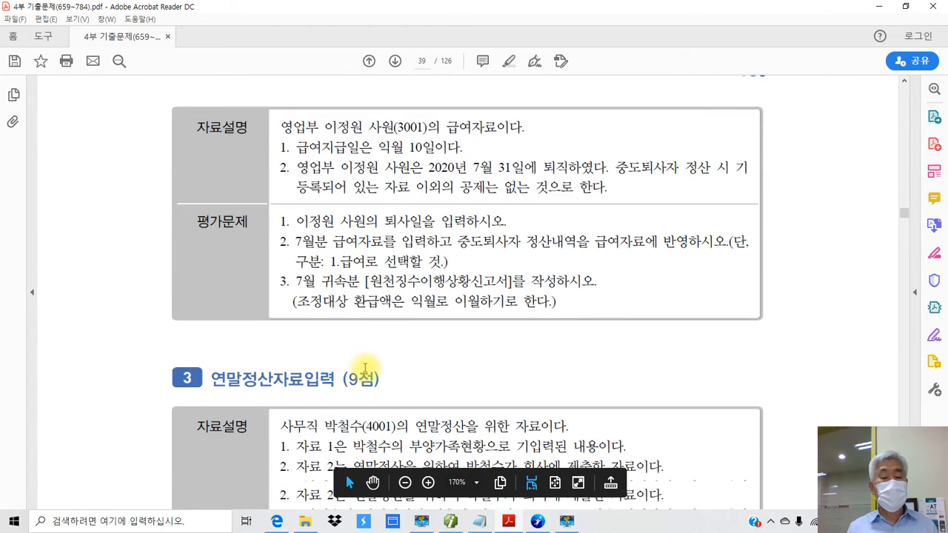
{"action": "left_click_drag", "start_coordinate": [374, 148], "coordinate": [460, 148]}
{"action": "right_click", "coordinate": [431, 153]}
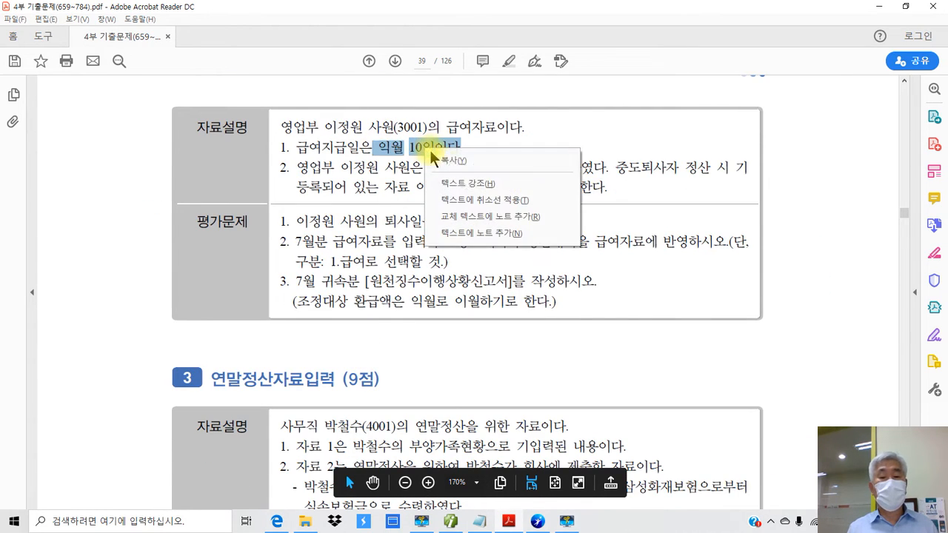
{"action": "left_click", "coordinate": [456, 180]}
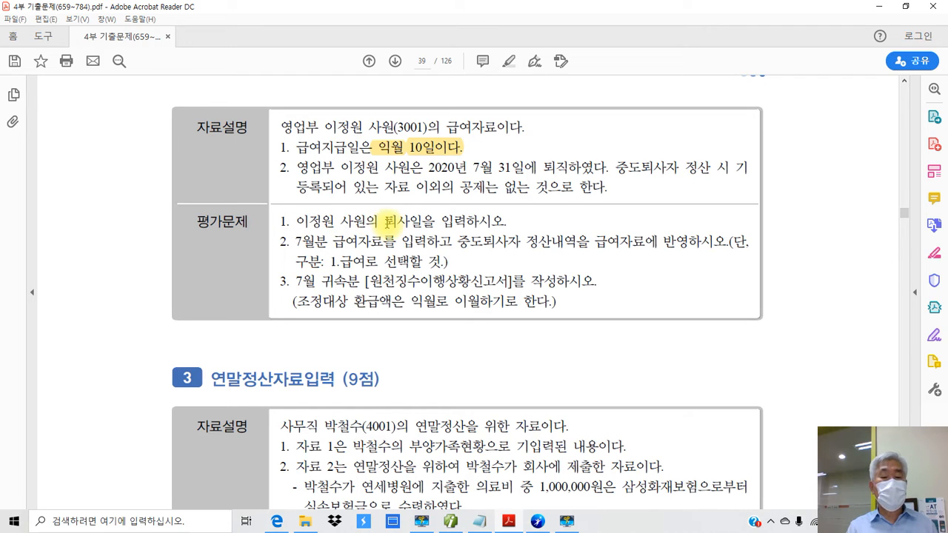
- Highlight 퇴사일을 입력하시오 in item 1 of task 2's 평가문제
{"action": "left_click_drag", "start_coordinate": [387, 220], "coordinate": [504, 221]}
{"action": "right_click", "coordinate": [453, 229]}
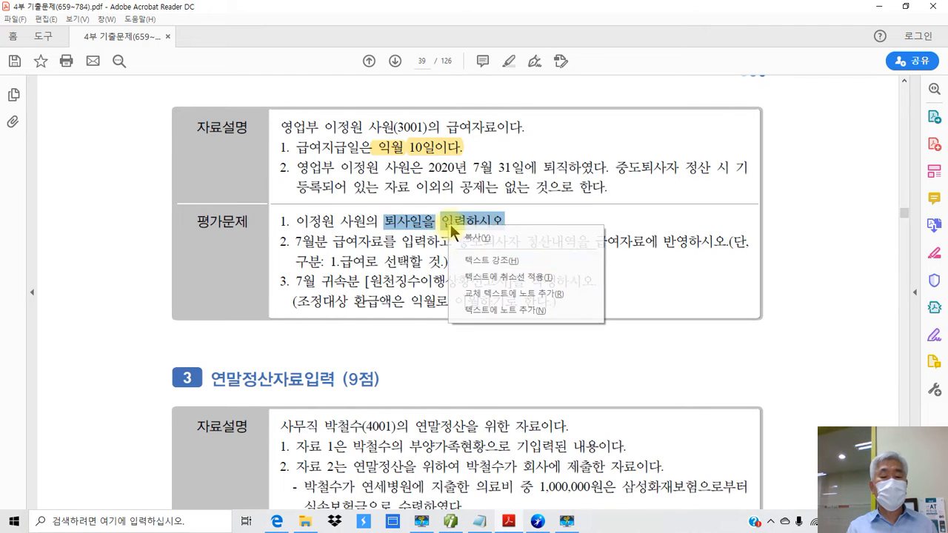
{"action": "left_click", "coordinate": [490, 261]}
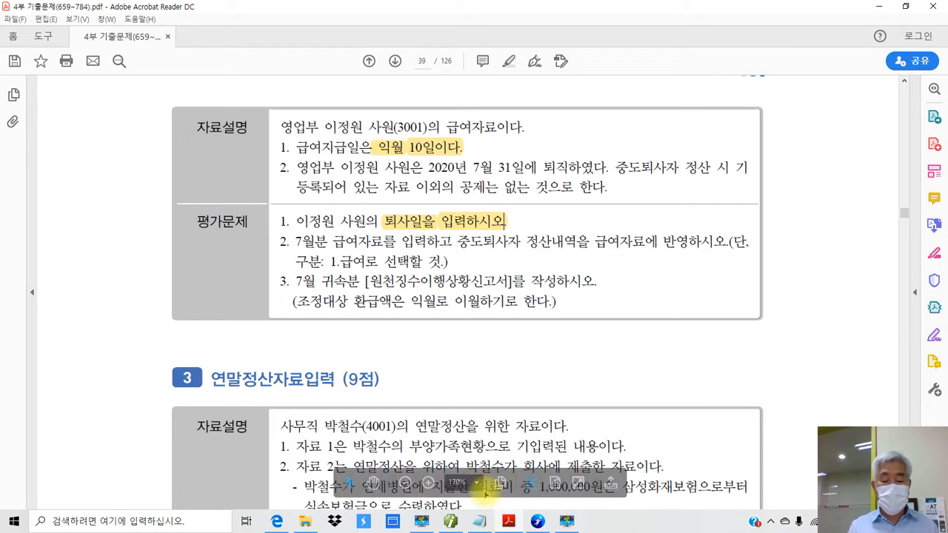
- Switch to 더존 Smart A and set employee 3001's 퇴사년월일 to 2020년 07월 31일 with 이월여부 1.부
{"action": "left_click", "coordinate": [509, 521]}
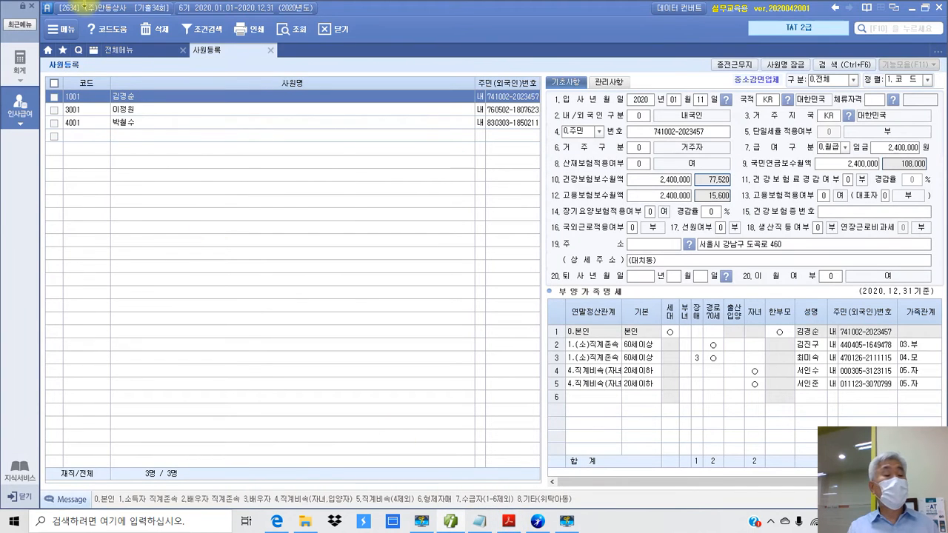
{"action": "left_click", "coordinate": [138, 111]}
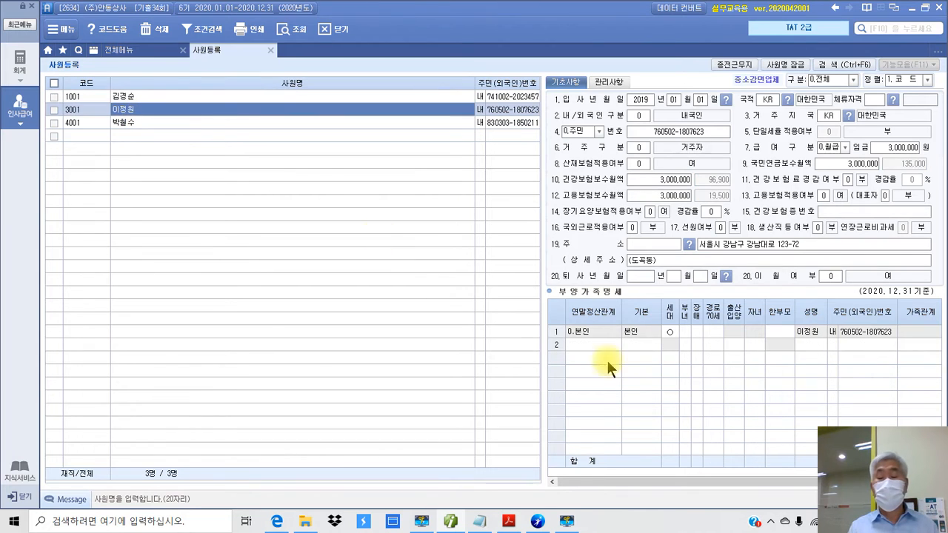
{"action": "left_click", "coordinate": [632, 274]}
{"action": "type", "text": "20"}
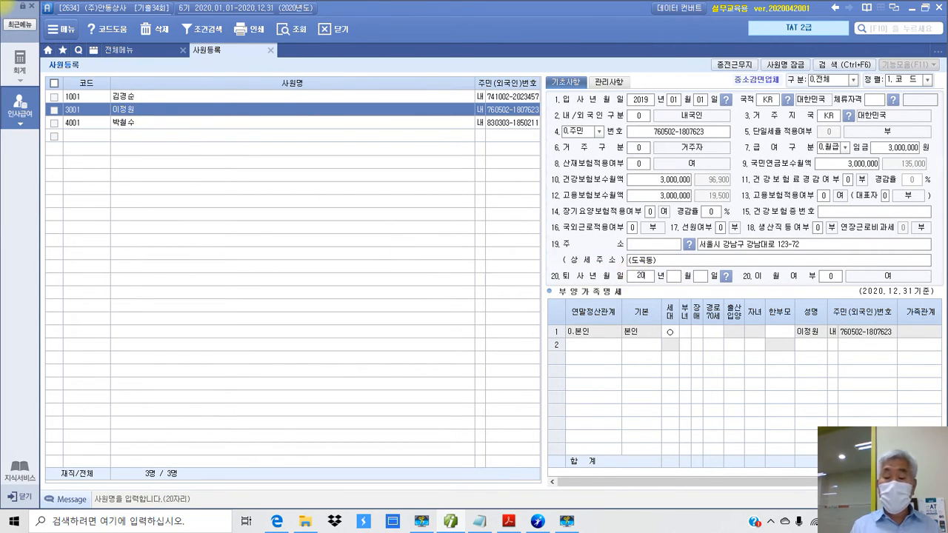
{"action": "type", "text": "2007"}
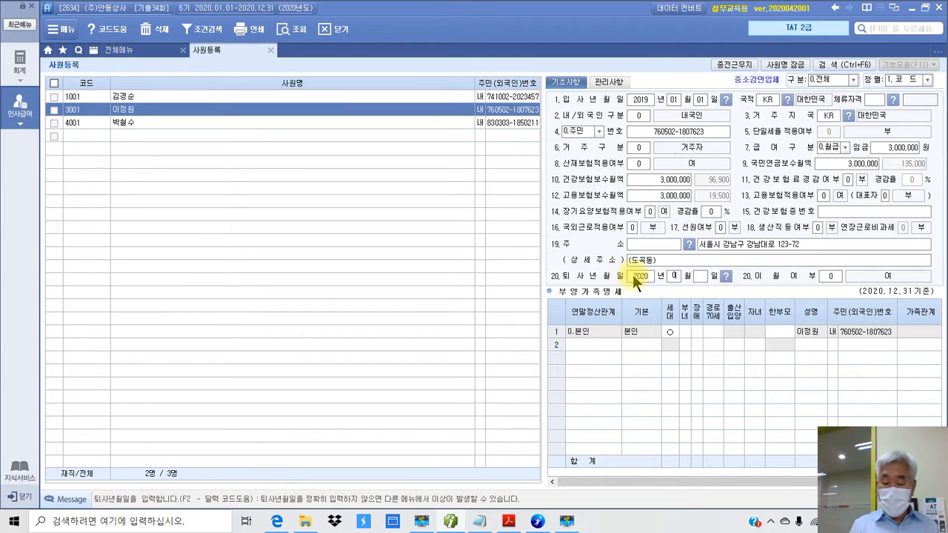
{"action": "type", "text": "311"}
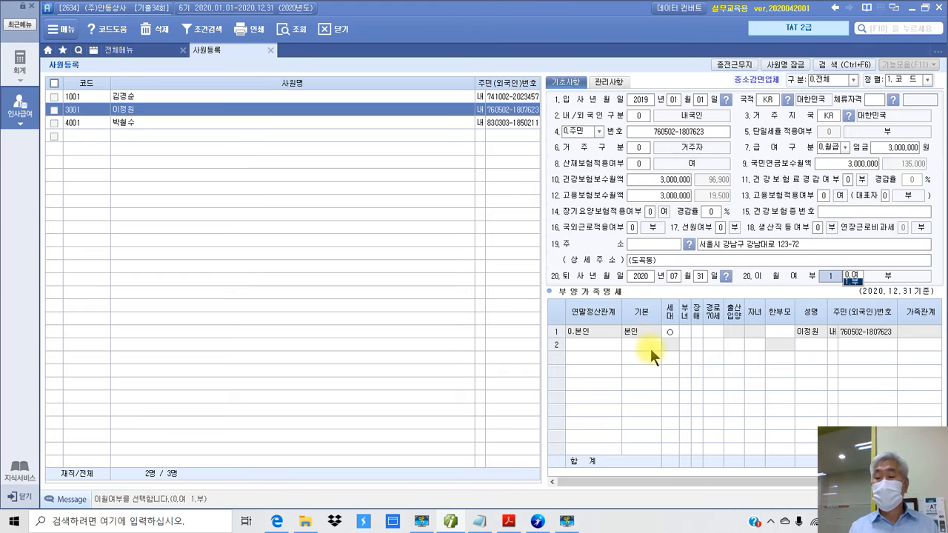
{"action": "key", "text": "Return"}
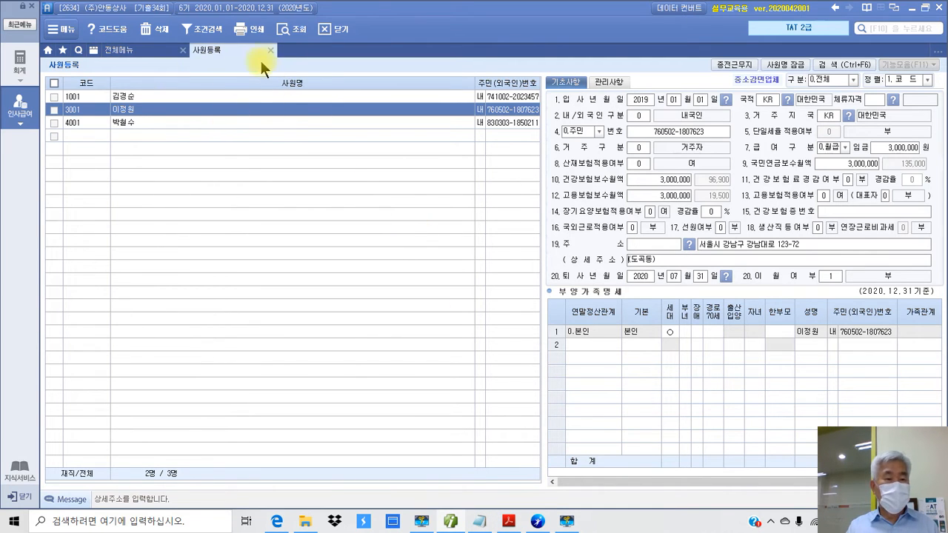
- Open 급여자료입력 and load 귀속년월 2020년 07월 with 구분 1.급여 and 지급일 2020년 08월 10일
{"action": "left_click", "coordinate": [508, 522]}
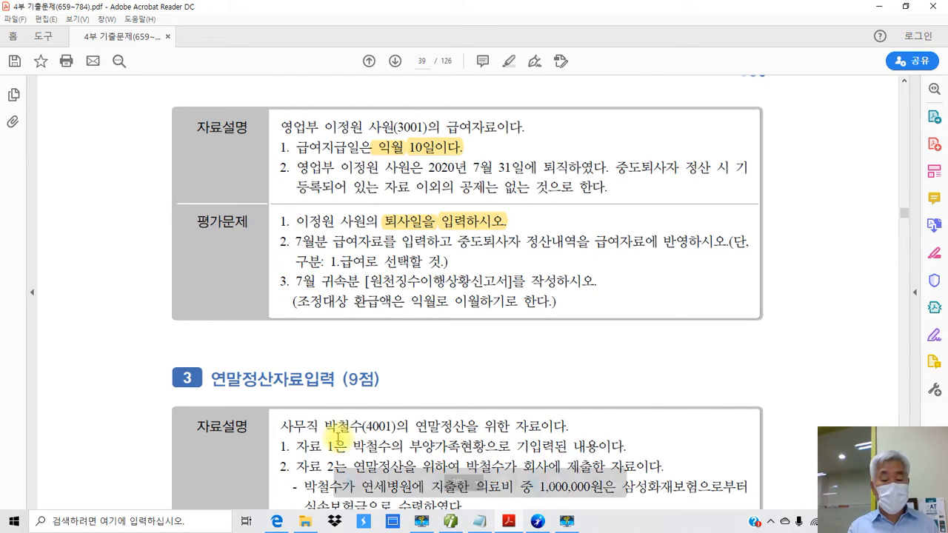
{"action": "key", "text": "alt+Tab"}
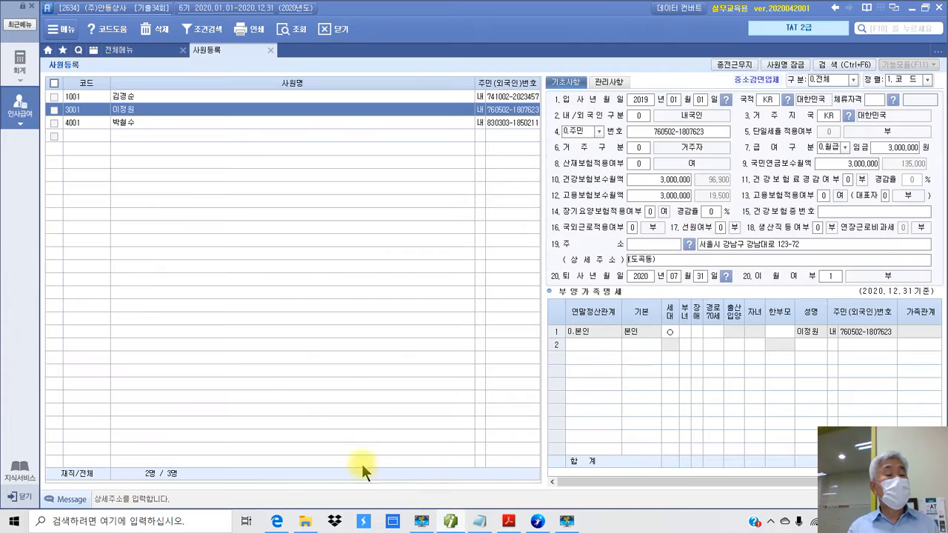
{"action": "left_click", "coordinate": [129, 52]}
{"action": "left_click", "coordinate": [235, 105]}
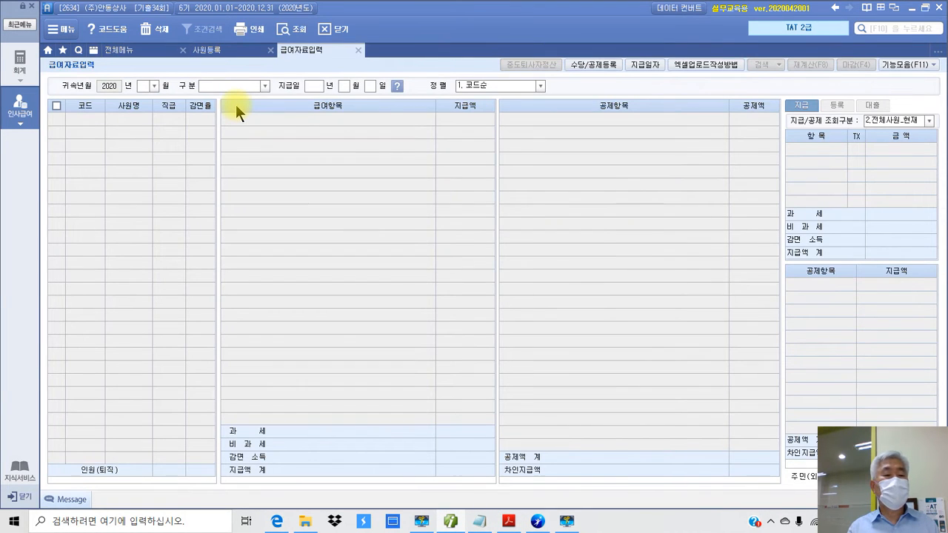
{"action": "left_click", "coordinate": [153, 86]}
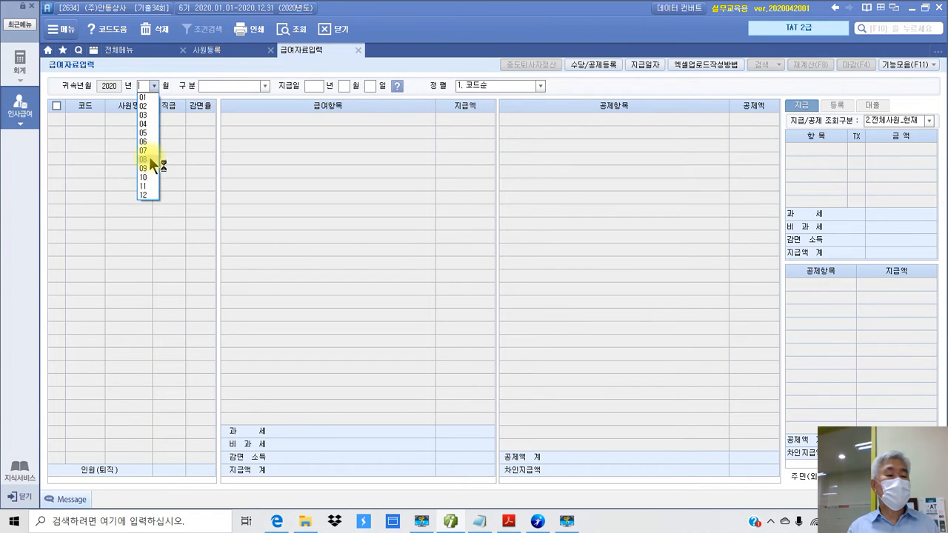
{"action": "left_click", "coordinate": [146, 150]}
{"action": "left_click", "coordinate": [264, 86]}
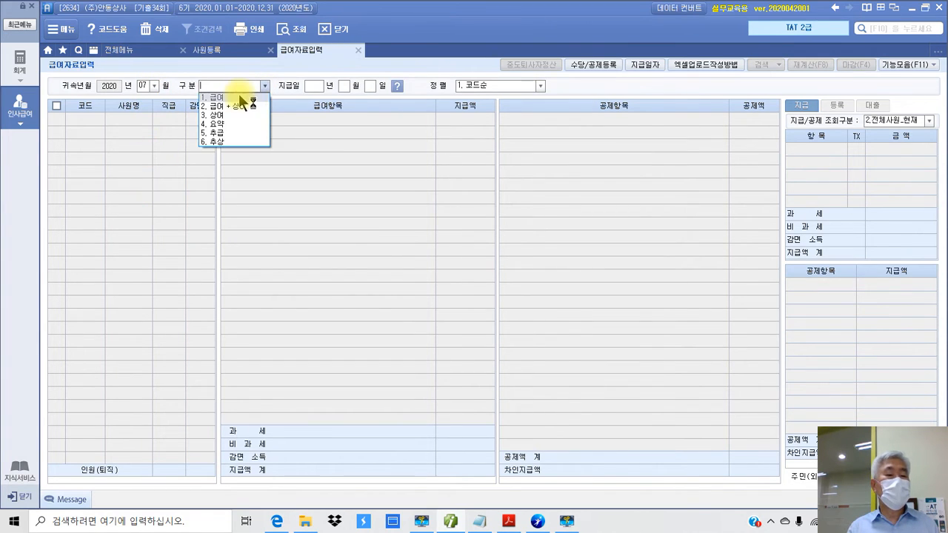
{"action": "left_click", "coordinate": [237, 97]}
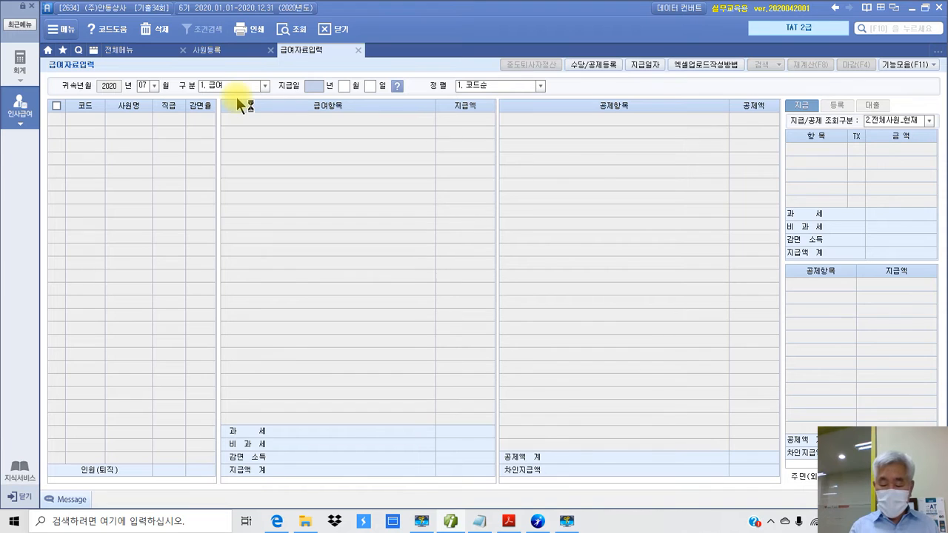
{"action": "type", "text": "2020 년 08 월 "}
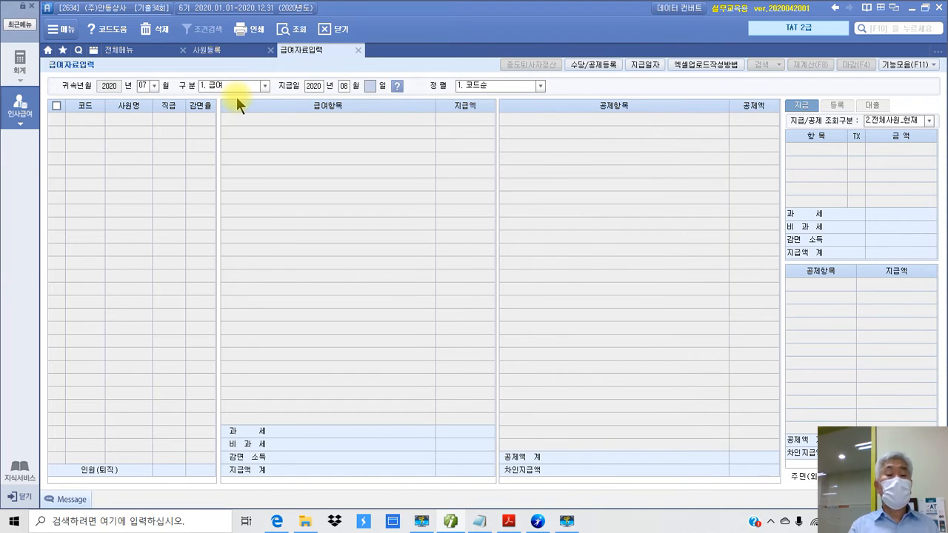
{"action": "type", "text": "10"}
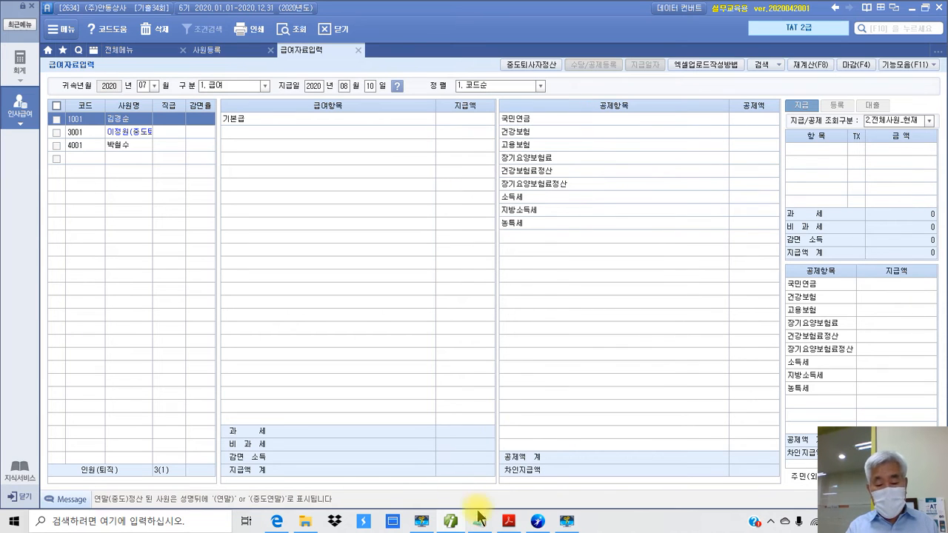
- Review task 2's 공제항목 table in Adobe Acrobat Reader, temporarily boxing the four insurance deductions and ticking both 정산 columns, and return to 더존 Smart A
{"action": "left_click", "coordinate": [507, 522]}
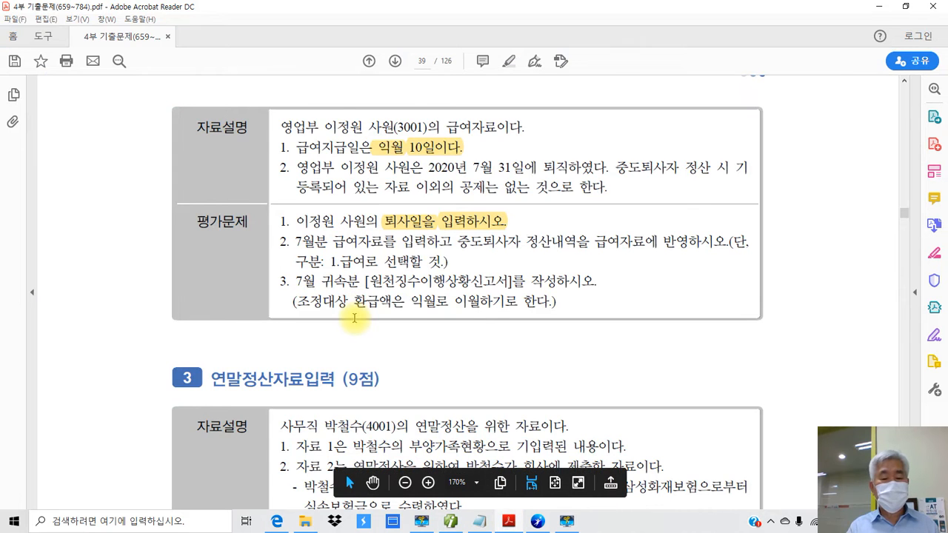
{"action": "scroll", "coordinate": [353, 319], "scroll_direction": "up", "scroll_amount": 10}
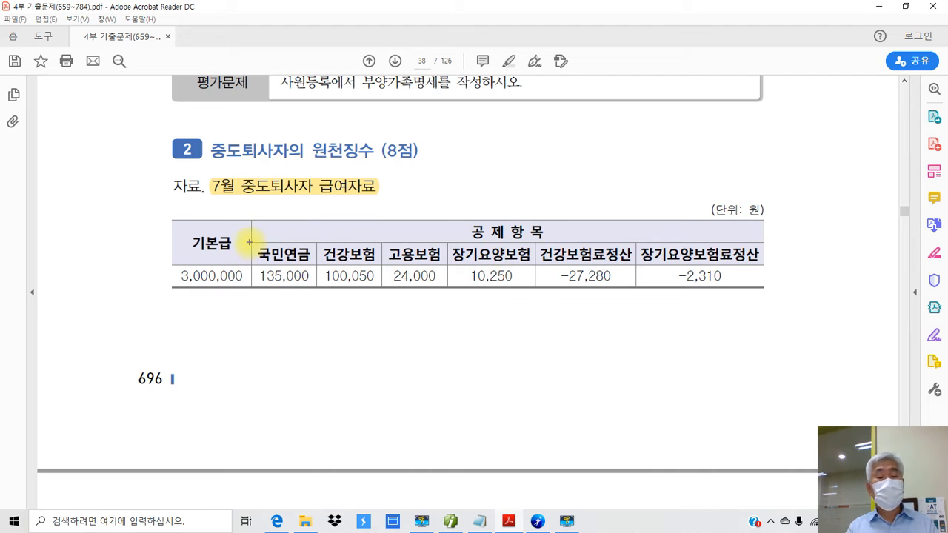
{"action": "left_click_drag", "start_coordinate": [249, 244], "coordinate": [537, 289]}
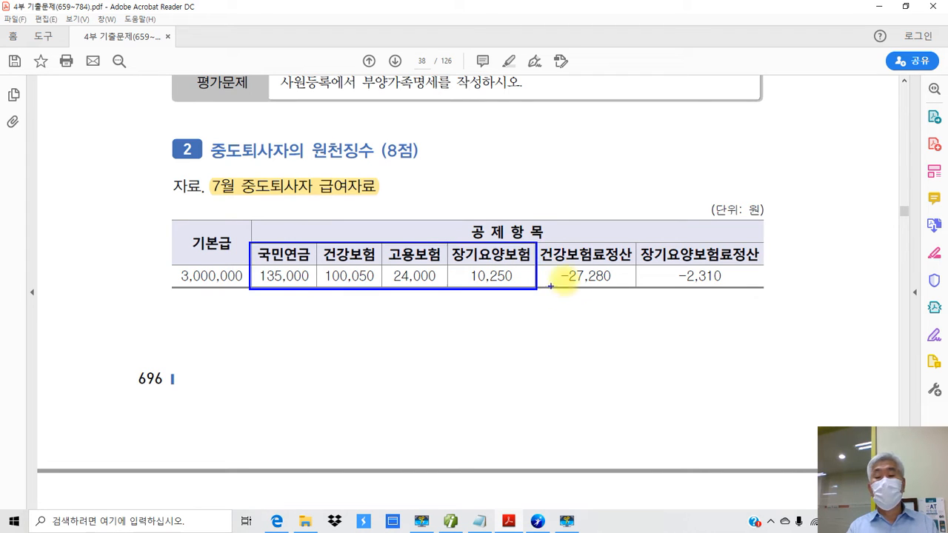
{"action": "left_click_drag", "start_coordinate": [596, 252], "coordinate": [624, 246]}
{"action": "left_click_drag", "start_coordinate": [682, 242], "coordinate": [711, 245]}
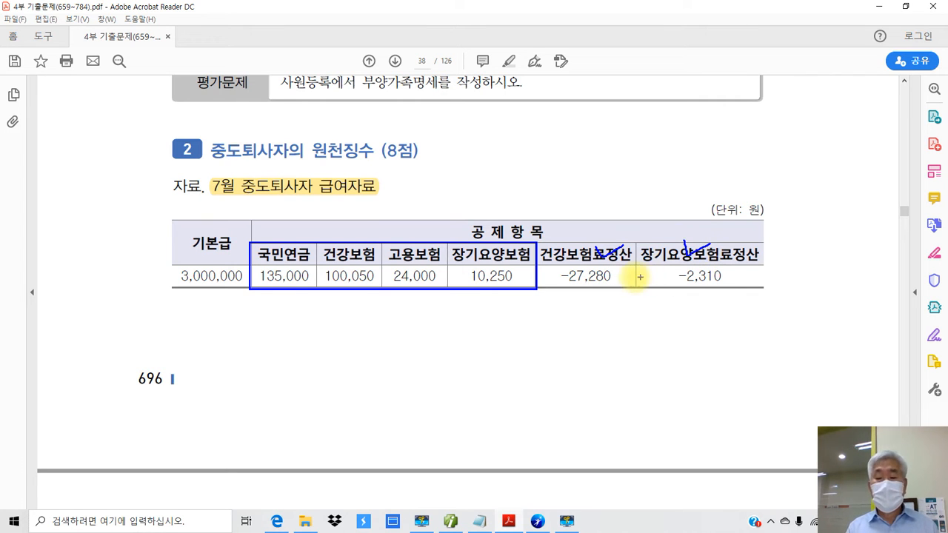
{"action": "key", "text": "Escape"}
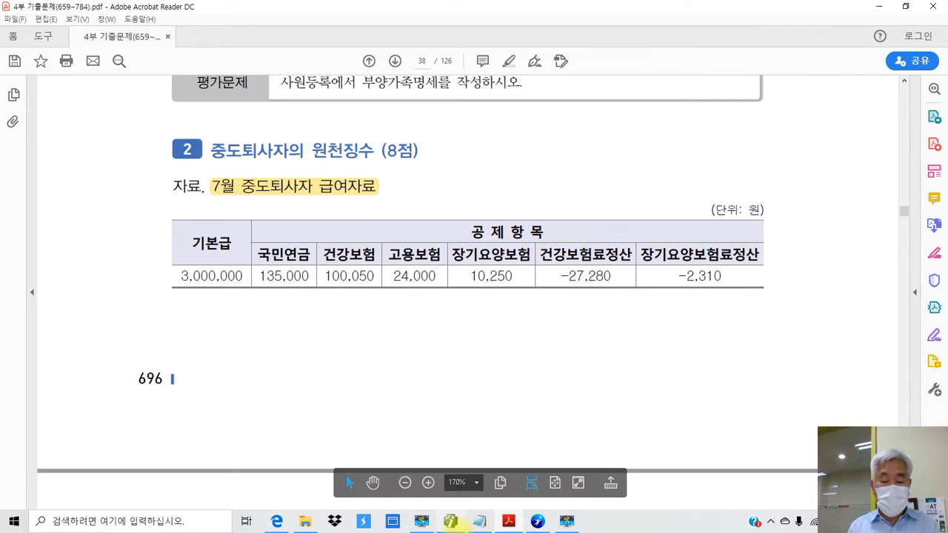
{"action": "left_click", "coordinate": [450, 522]}
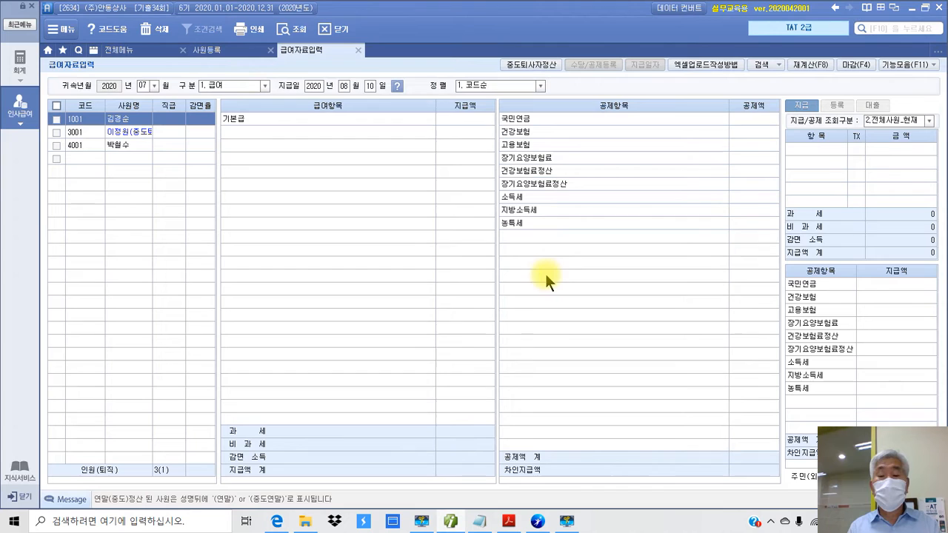
{"action": "left_click", "coordinate": [553, 170]}
{"action": "left_click", "coordinate": [549, 180]}
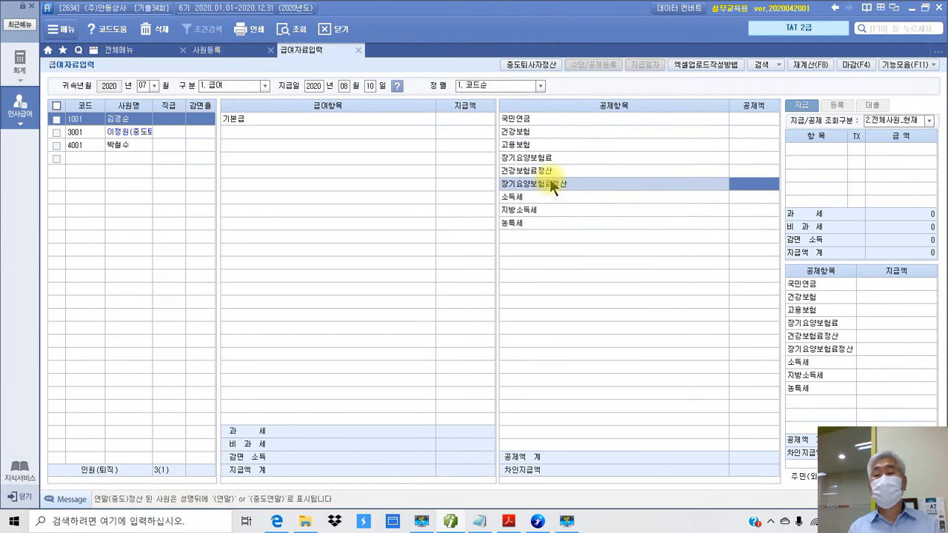
{"action": "left_click", "coordinate": [553, 169]}
{"action": "left_click", "coordinate": [550, 182]}
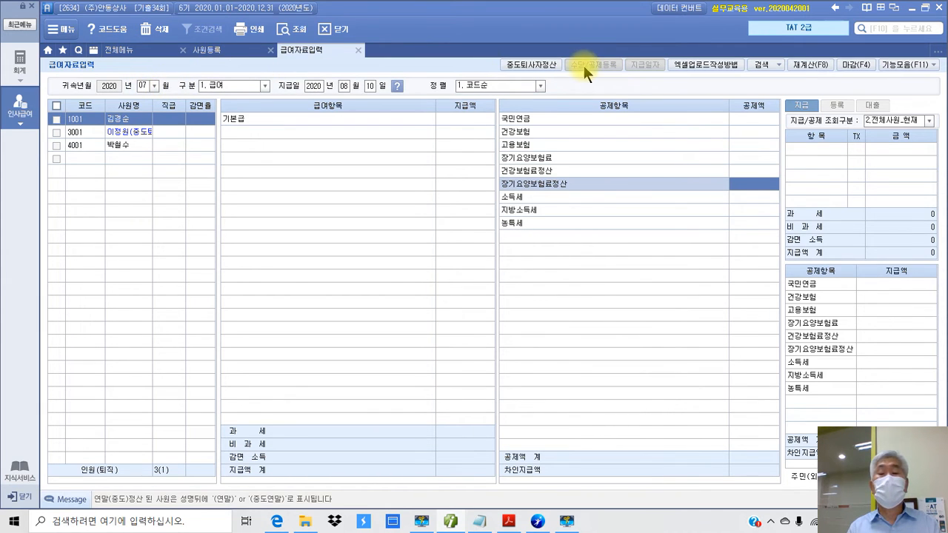
- Enter 3,000,000 as employee 3001's 기본급 in the July payroll
{"action": "left_click", "coordinate": [120, 134]}
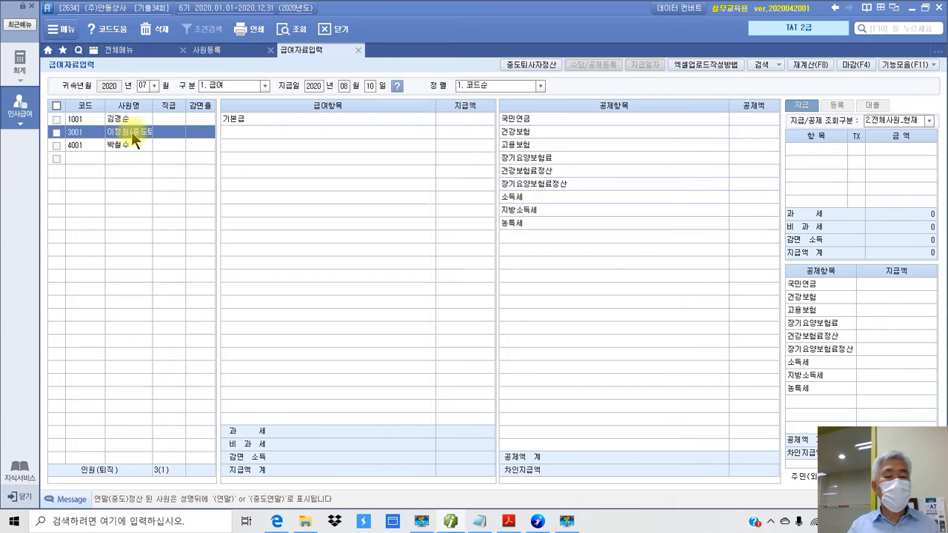
{"action": "left_click", "coordinate": [479, 118]}
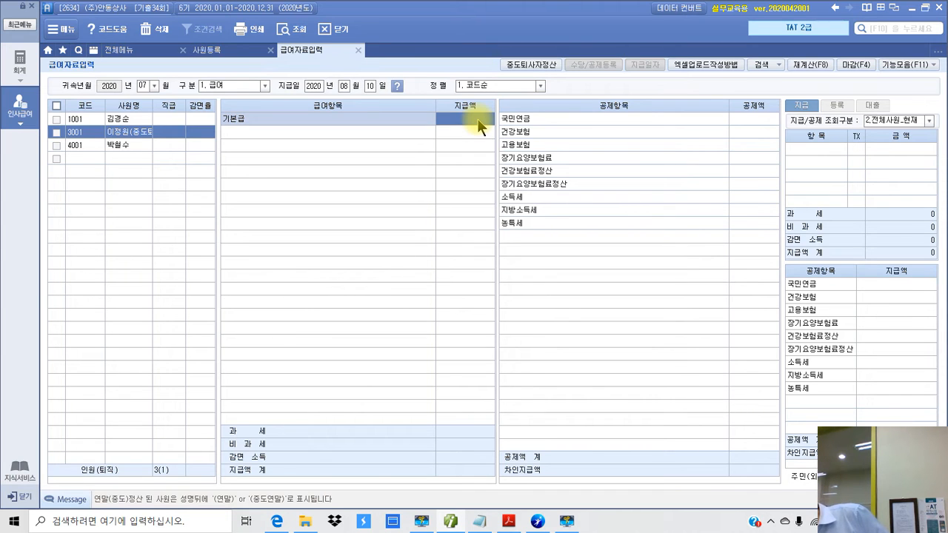
{"action": "type", "text": "3000000"}
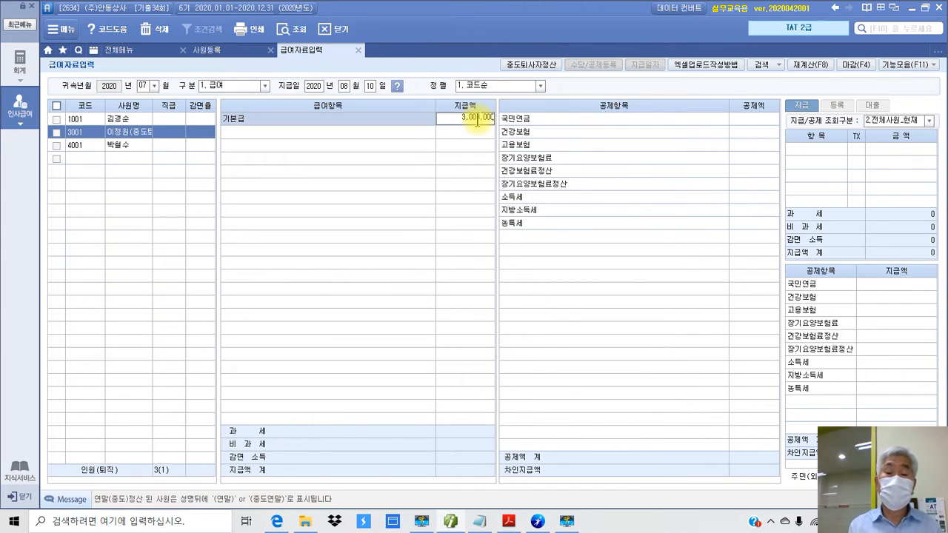
{"action": "key", "text": "Return"}
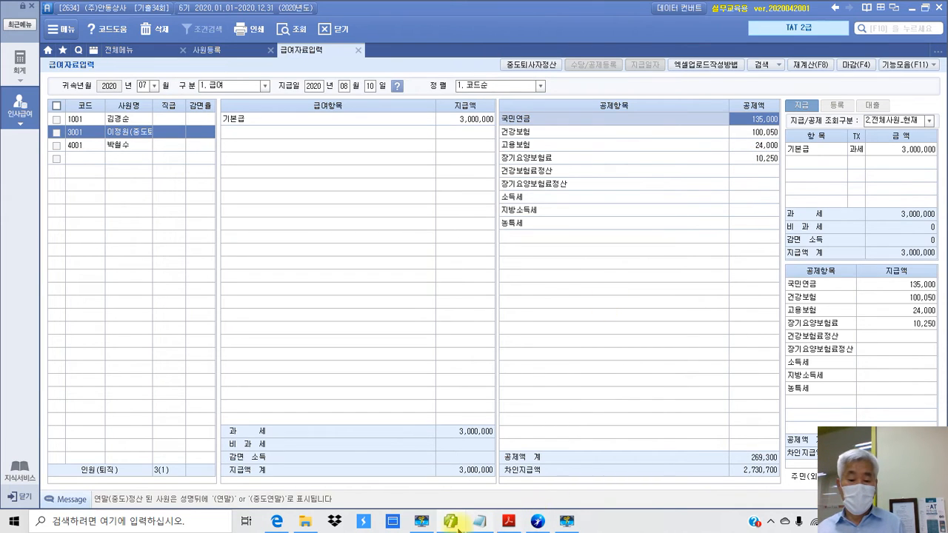
{"action": "left_click", "coordinate": [565, 521]}
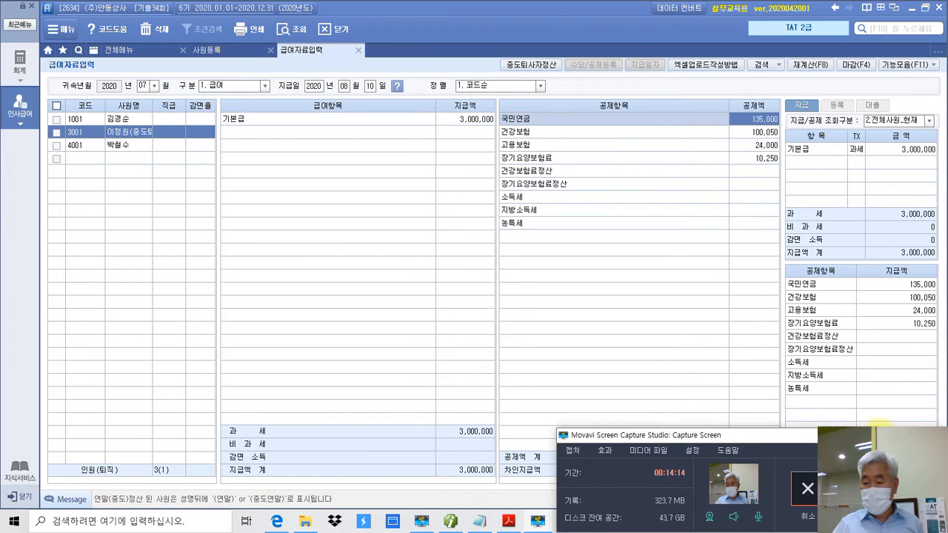
{"action": "left_click", "coordinate": [609, 222]}
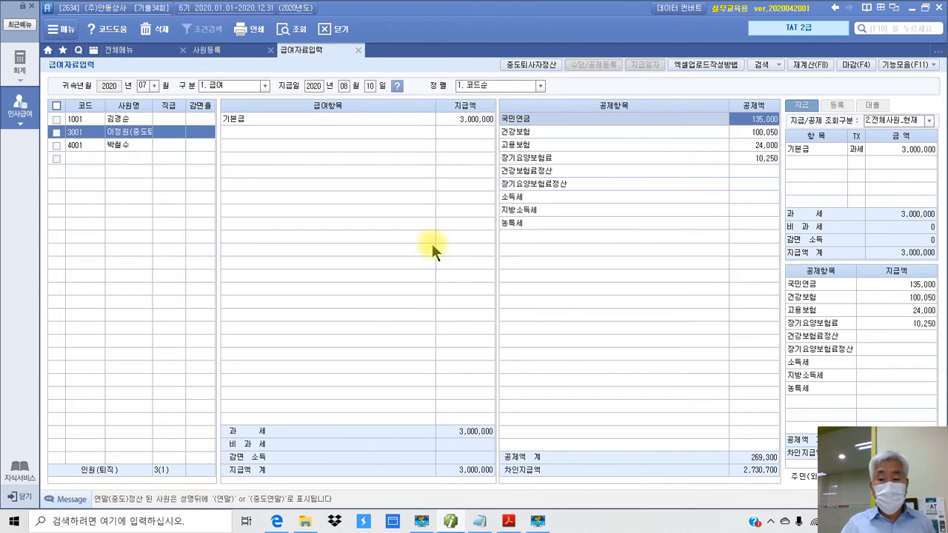
{"action": "mouse_move", "coordinate": [508, 521]}
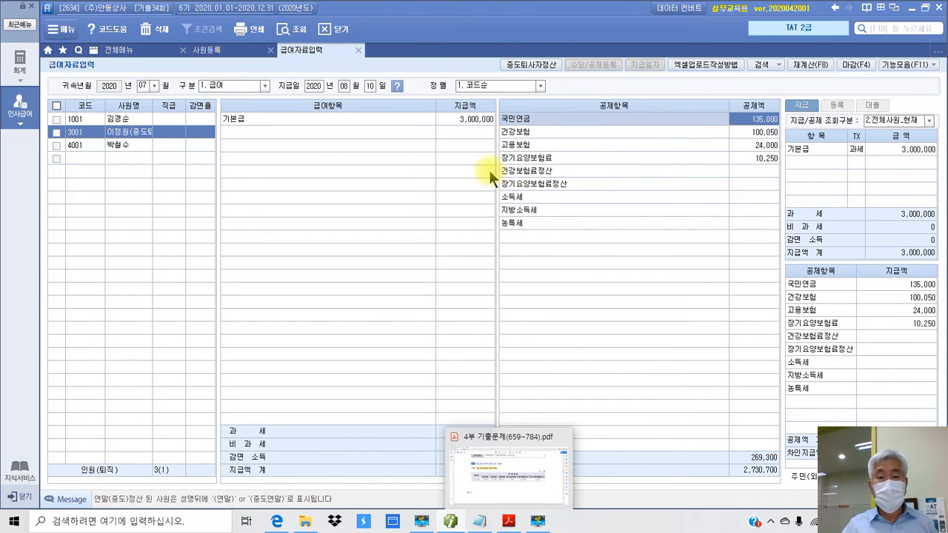
{"action": "left_click", "coordinate": [479, 118]}
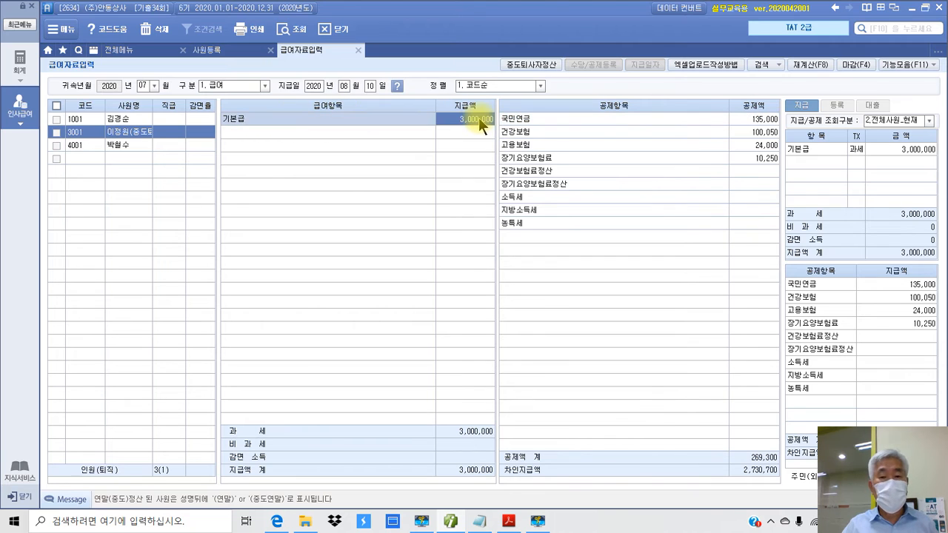
{"action": "left_click", "coordinate": [764, 157]}
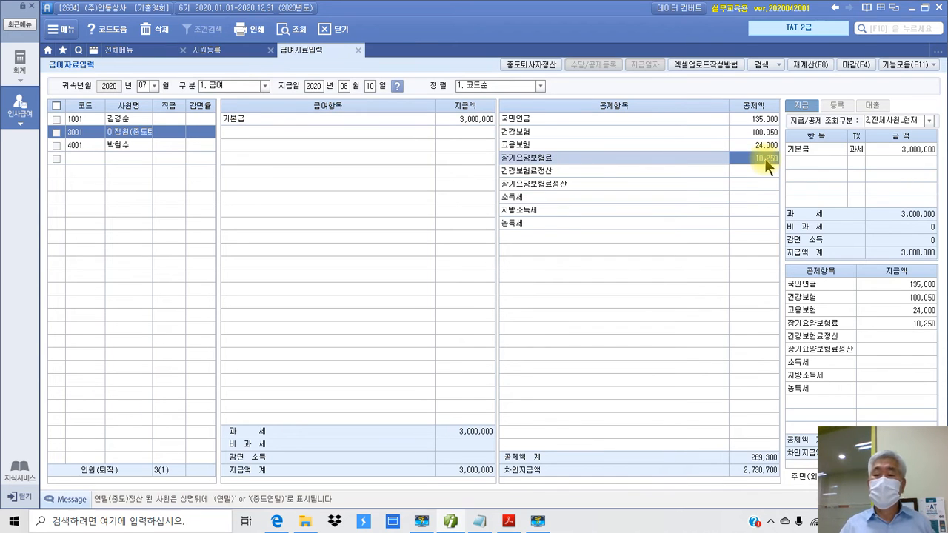
- Set employee 3001's 건강보험료정산 to -27,280 and 장기요양보험료정산 to -2,310
{"action": "left_click", "coordinate": [758, 173]}
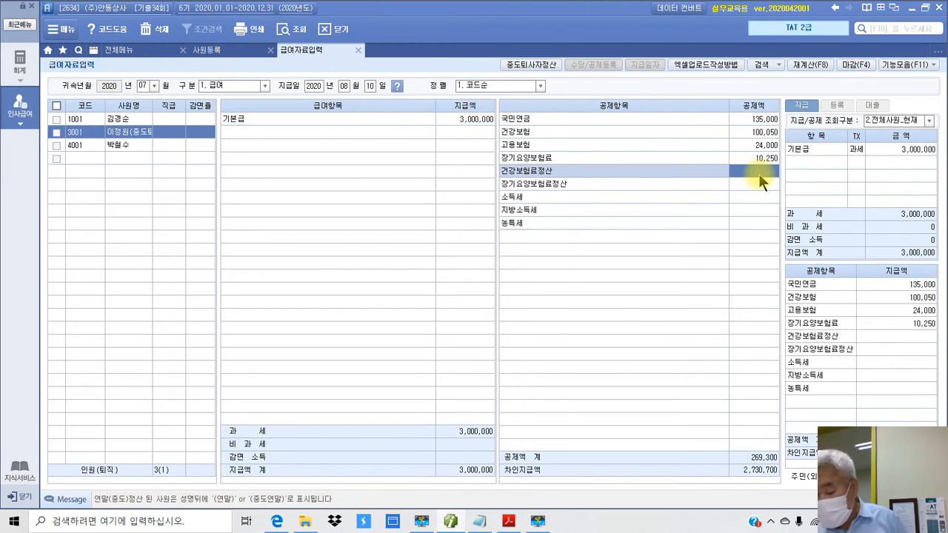
{"action": "type", "text": "127280"}
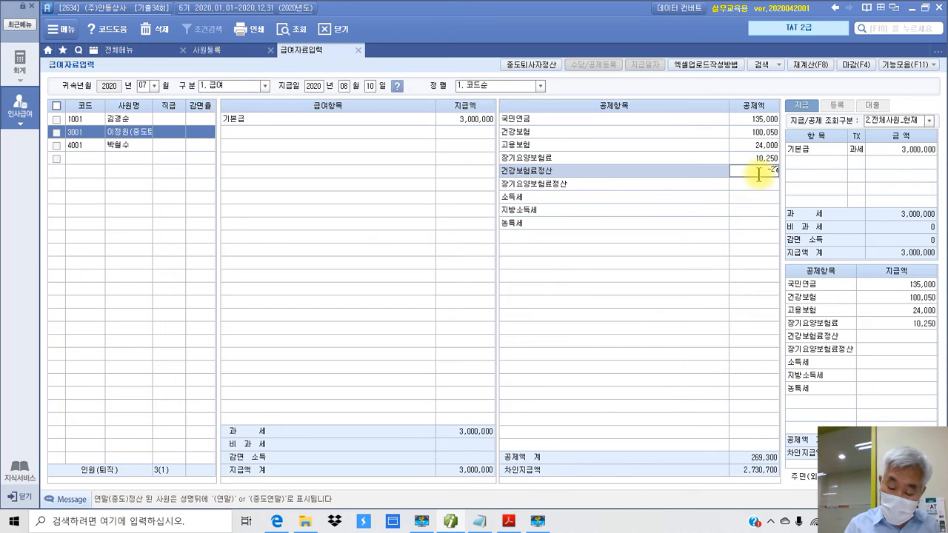
{"action": "key", "text": "Return"}
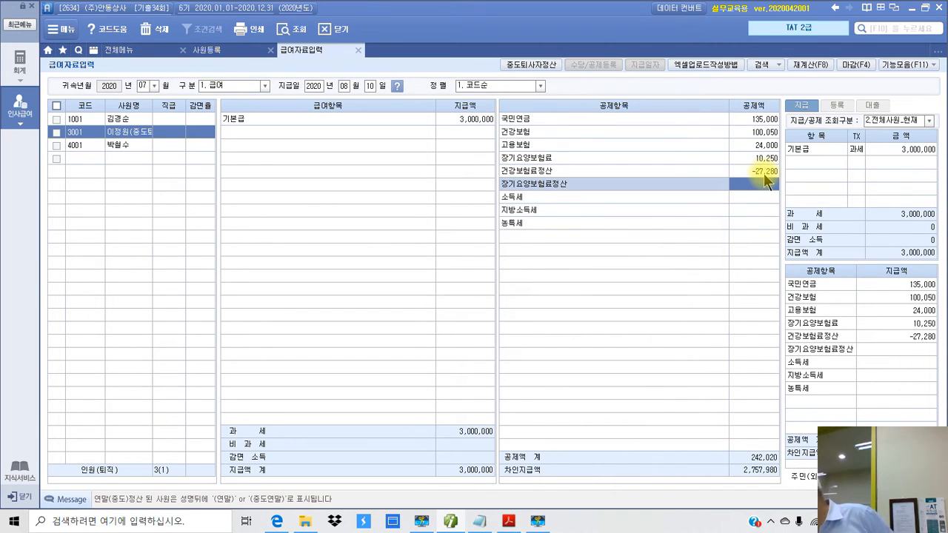
{"action": "type", "text": "-"}
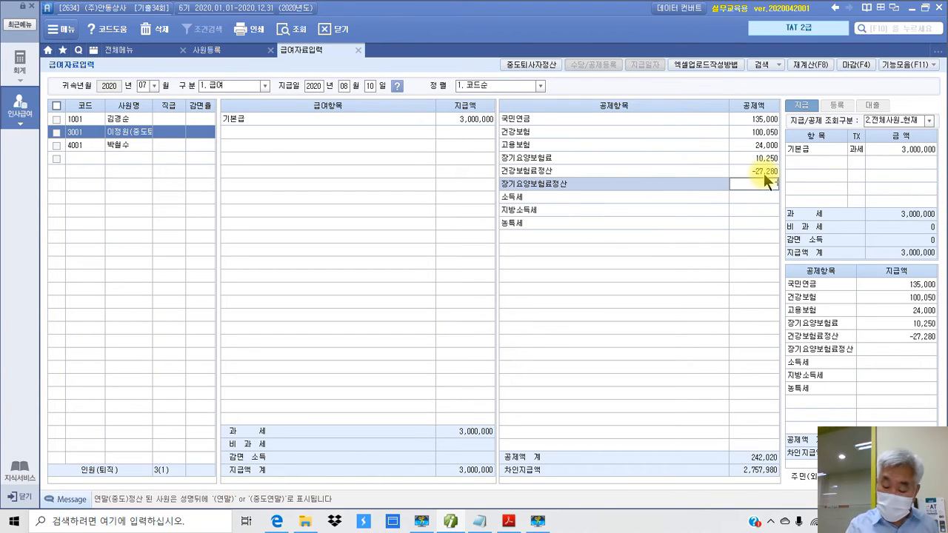
{"action": "type", "text": "2,310"}
{"action": "key", "text": "Return"}
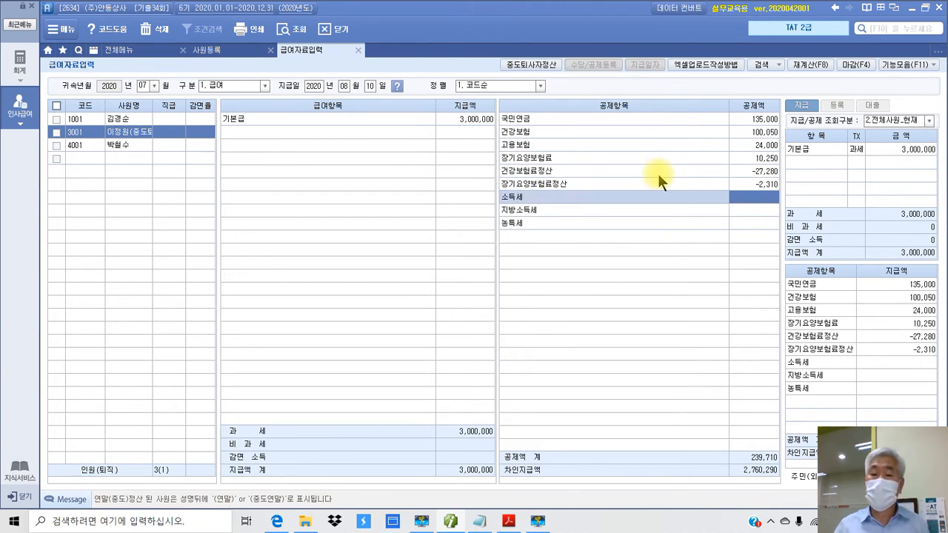
- Run 중도퇴사자정산 for employee 3001 and apply the settlement to the July payroll
{"action": "left_click", "coordinate": [530, 65]}
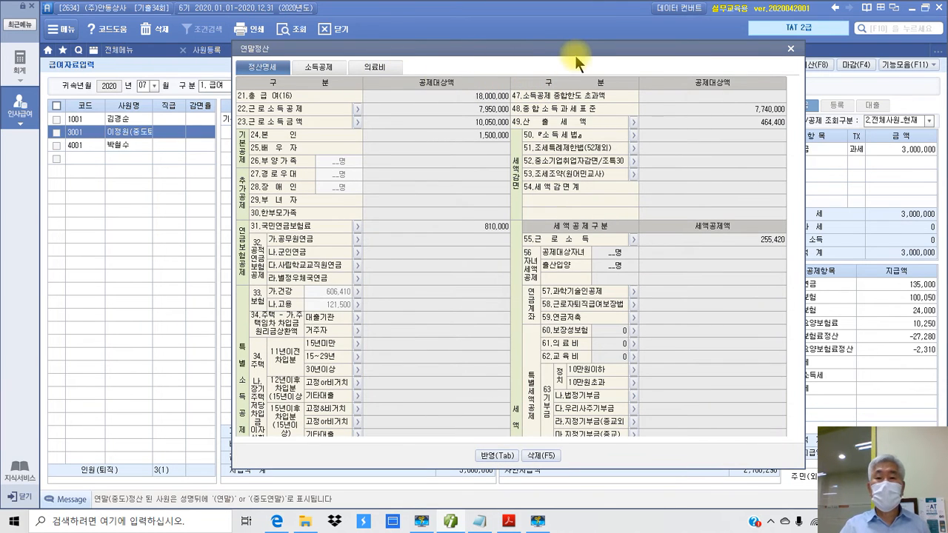
{"action": "left_click_drag", "start_coordinate": [587, 51], "coordinate": [477, 191]}
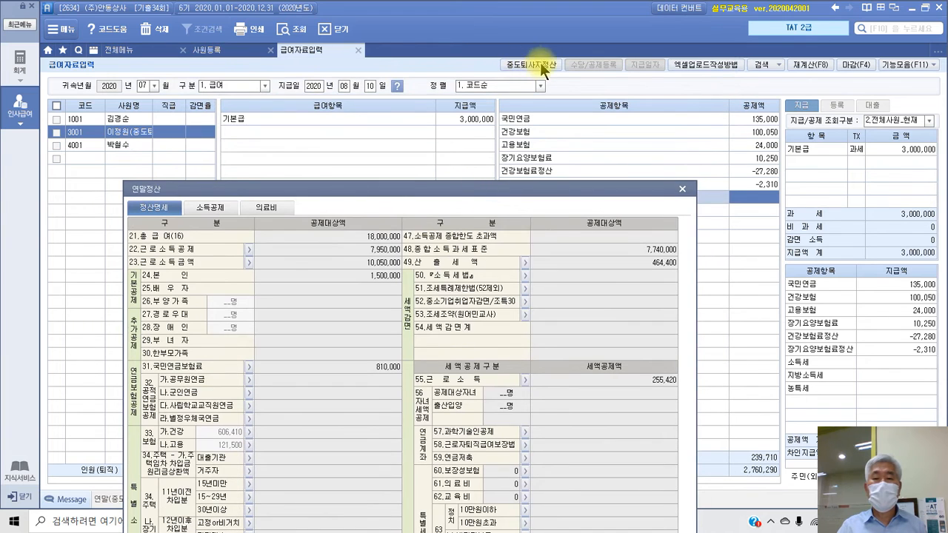
{"action": "left_click_drag", "start_coordinate": [477, 190], "coordinate": [527, 64]}
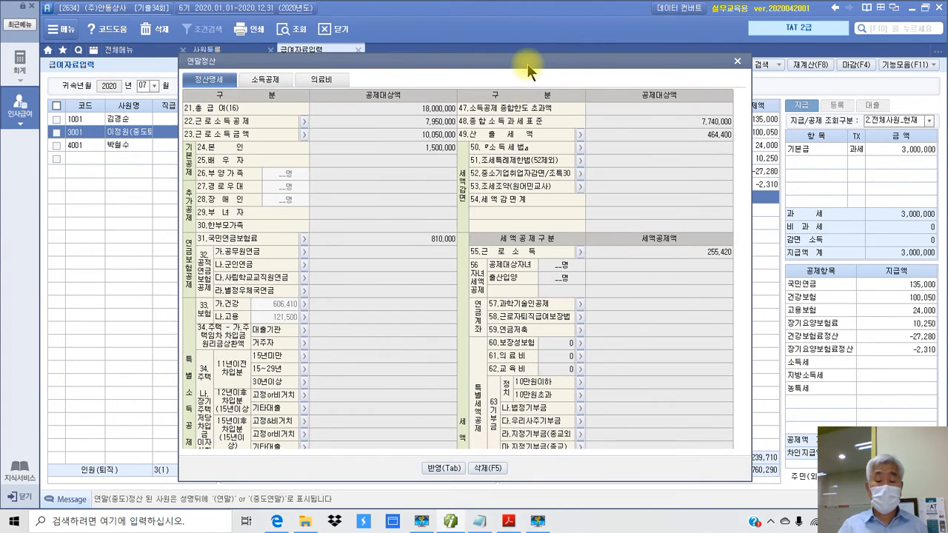
{"action": "left_click", "coordinate": [447, 467]}
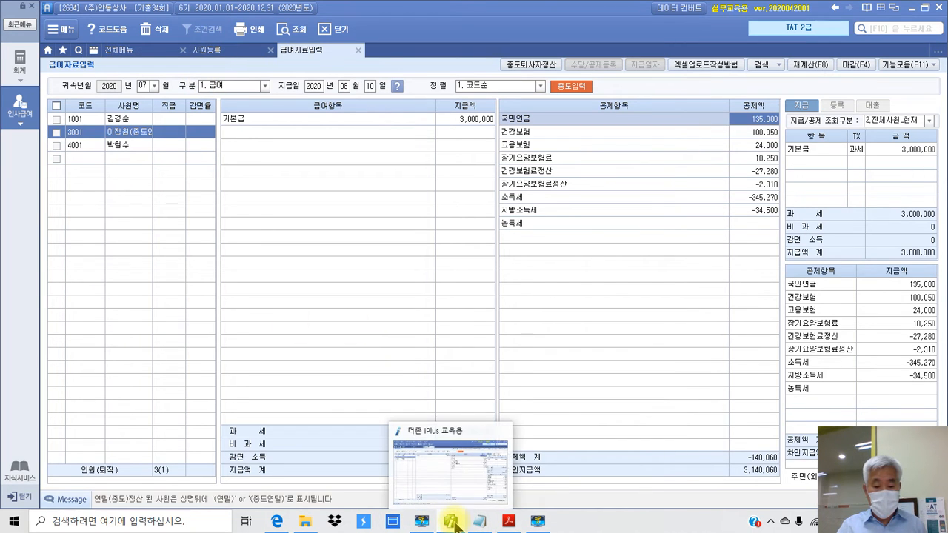
- Switch to Adobe Acrobat Reader and highlight the full text of item 2 in task 2's 평가문제
{"action": "left_click", "coordinate": [509, 521]}
{"action": "scroll", "coordinate": [392, 413], "scroll_direction": "down", "scroll_amount": 6}
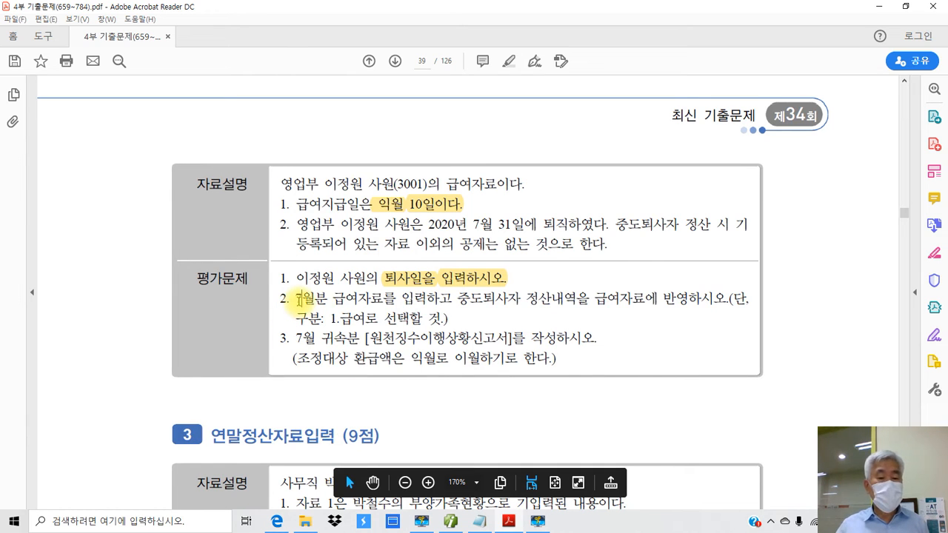
{"action": "left_click_drag", "start_coordinate": [296, 299], "coordinate": [448, 319]}
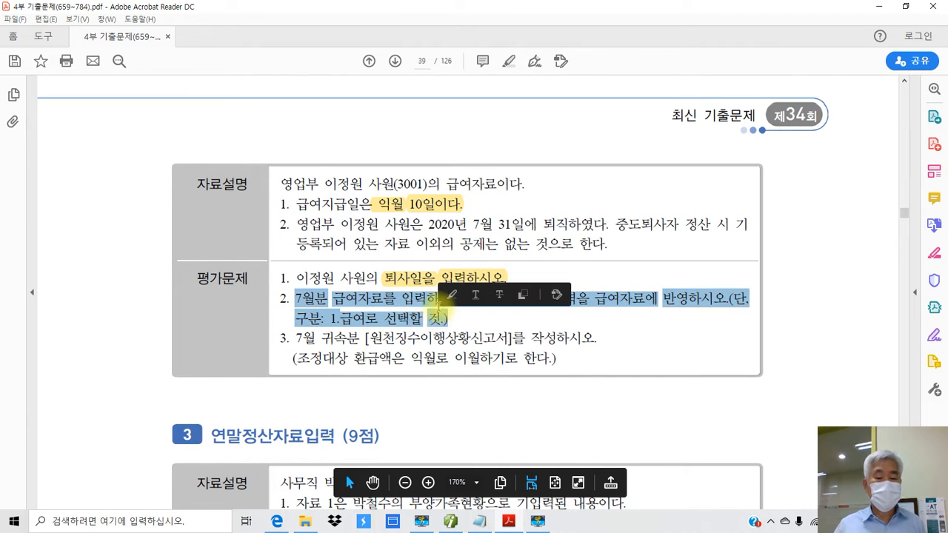
{"action": "right_click", "coordinate": [418, 303]}
{"action": "left_click", "coordinate": [434, 334]}
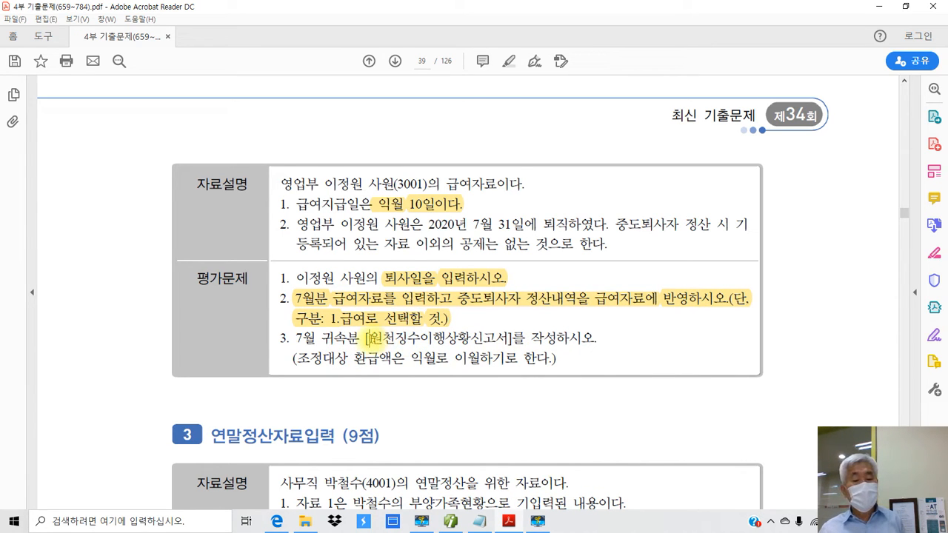
- Highlight 원천징수이행상황신고서 and 익월로 이월하기로 in item 3 of task 2's 평가문제
{"action": "left_click_drag", "start_coordinate": [368, 338], "coordinate": [508, 338]}
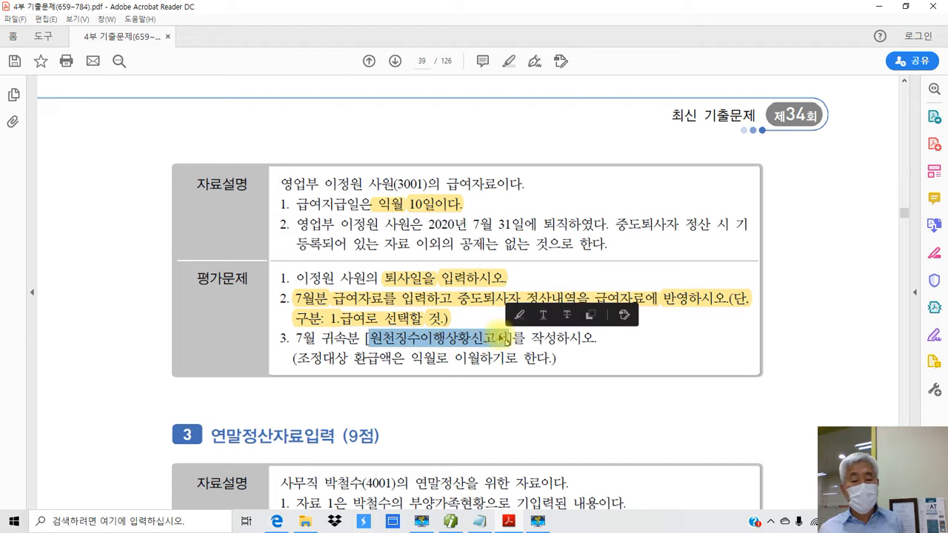
{"action": "right_click", "coordinate": [503, 339]}
{"action": "left_click", "coordinate": [522, 370]}
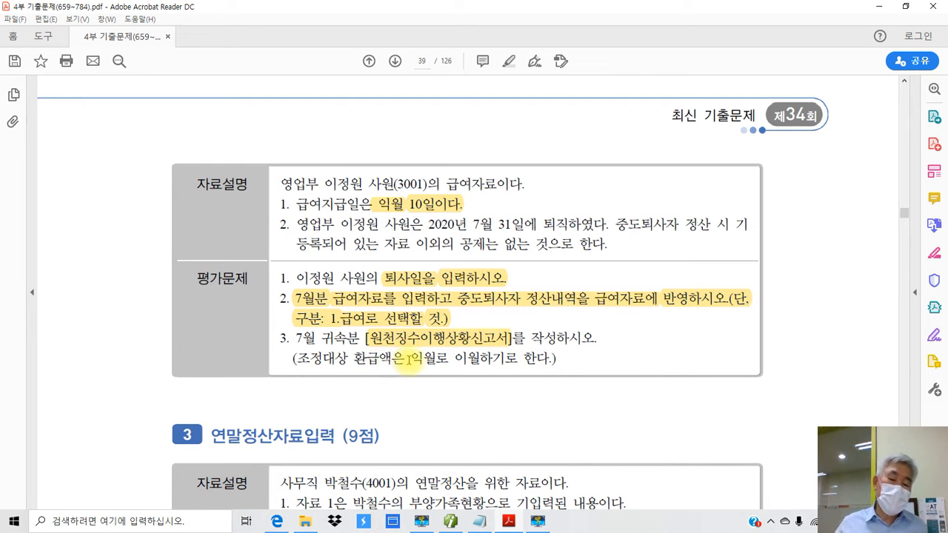
{"action": "left_click_drag", "start_coordinate": [410, 361], "coordinate": [518, 361]}
{"action": "right_click", "coordinate": [501, 362]}
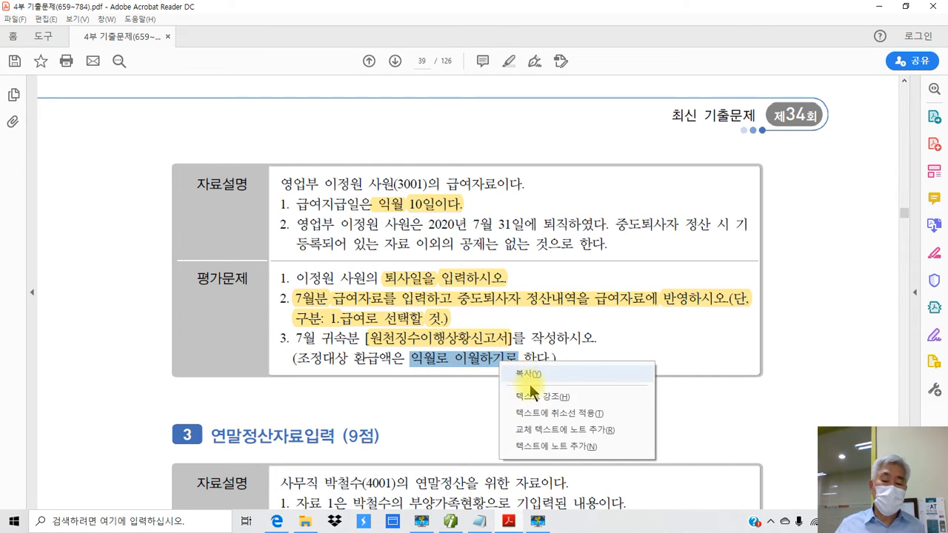
{"action": "left_click", "coordinate": [536, 400]}
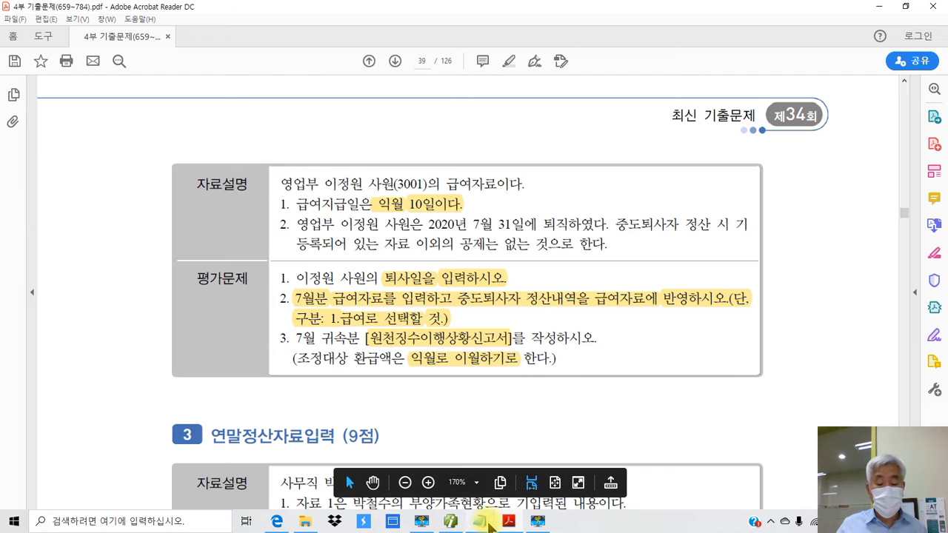
- Switch to 더존 Smart A, open 원천징수이행상황신고서 and set 귀속기간 to 2020년 07월~07월 and 지급기간 to 2020년 08월~08월
{"action": "left_click", "coordinate": [446, 522]}
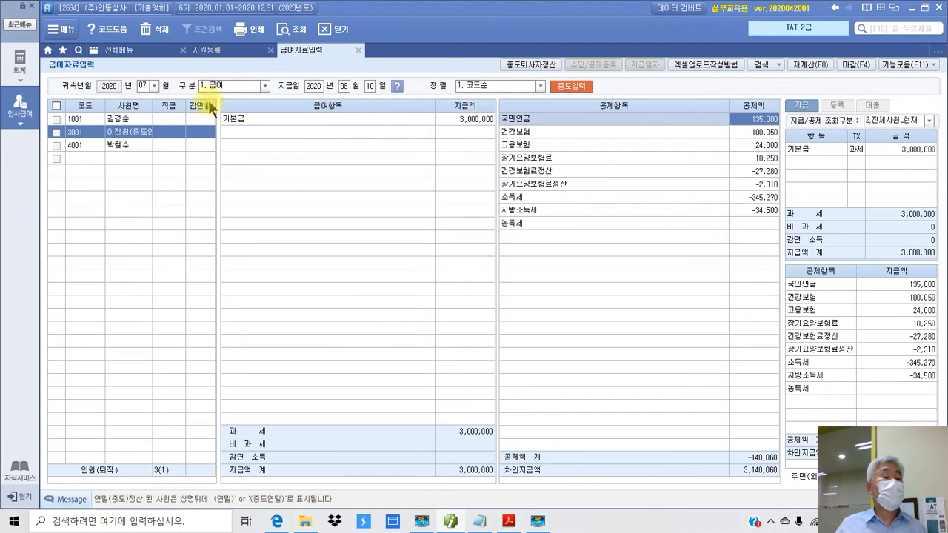
{"action": "left_click", "coordinate": [124, 51]}
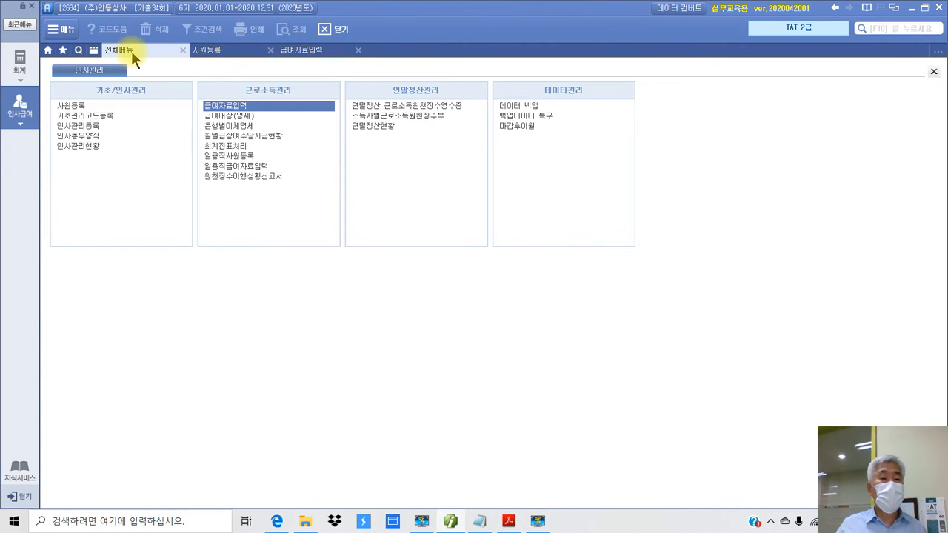
{"action": "left_click", "coordinate": [249, 176]}
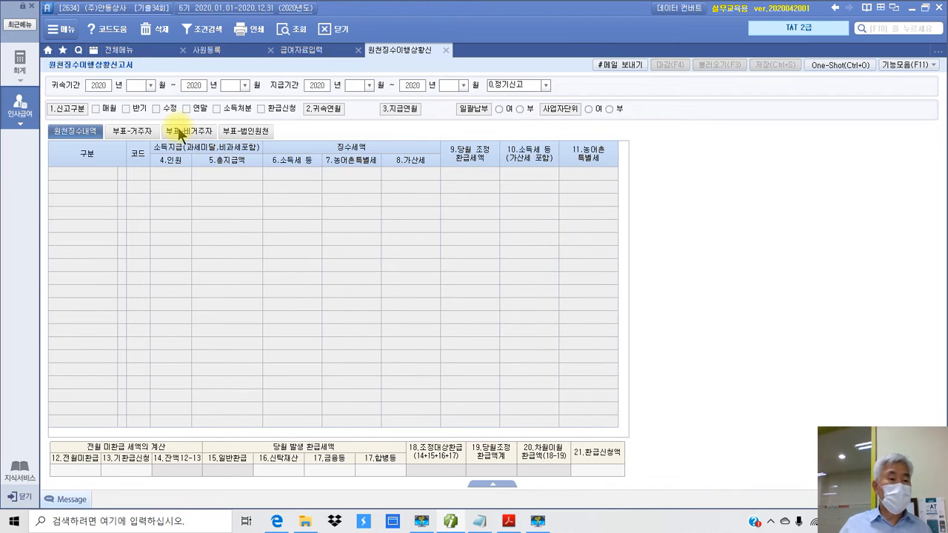
{"action": "type", "text": "07"}
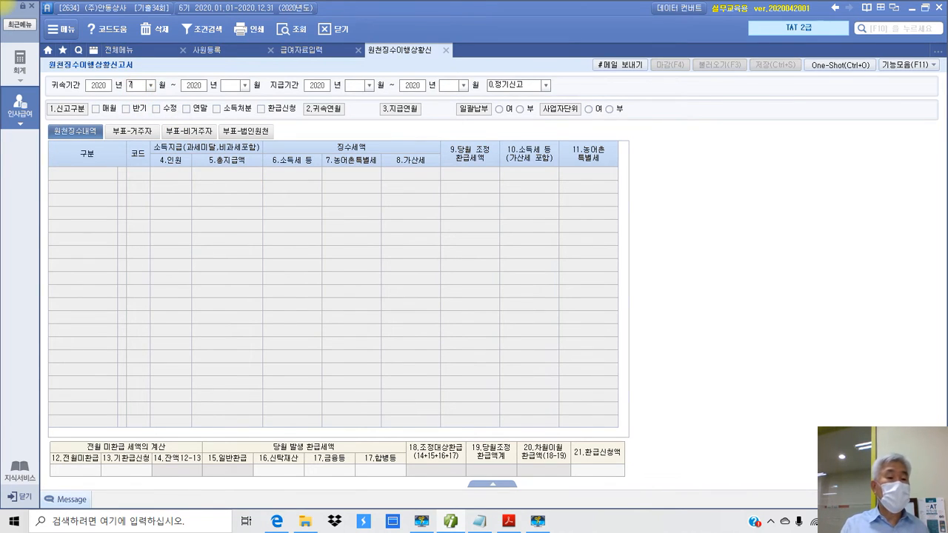
{"action": "type", "text": "07"}
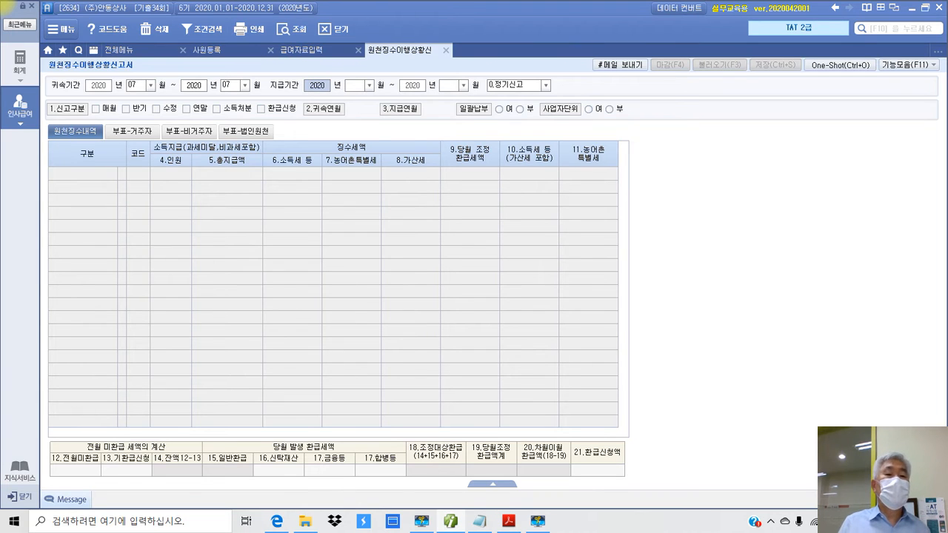
{"action": "key", "text": "Return"}
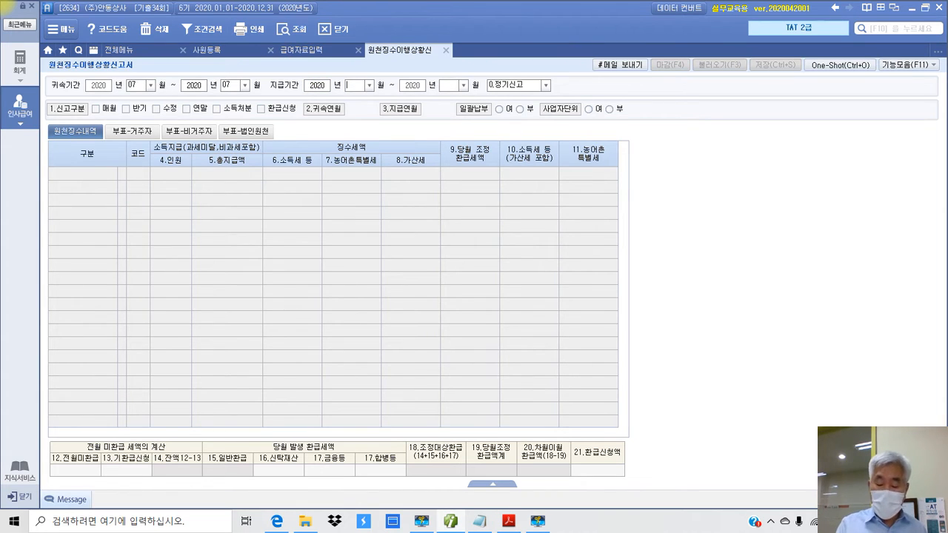
{"action": "type", "text": "08"}
{"action": "key", "text": "Return"}
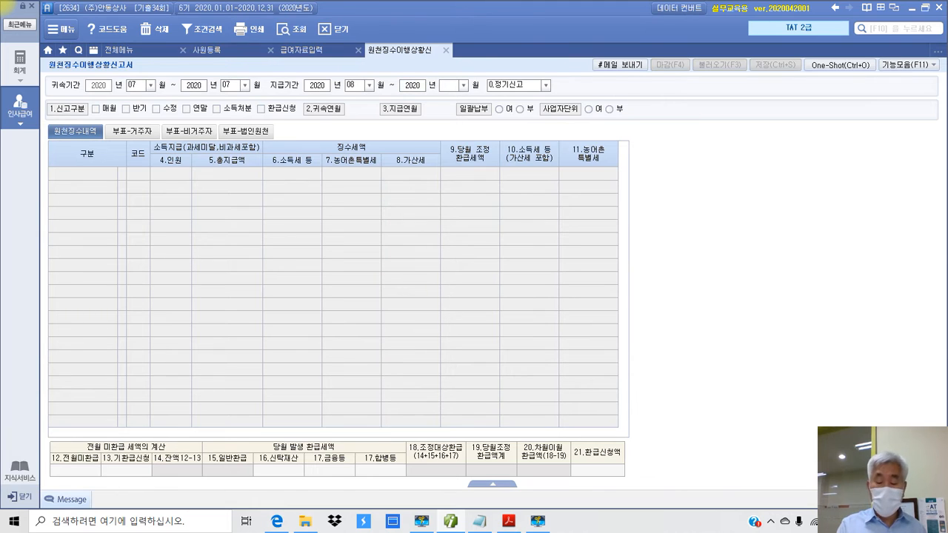
{"action": "type", "text": "08"}
{"action": "key", "text": "Return"}
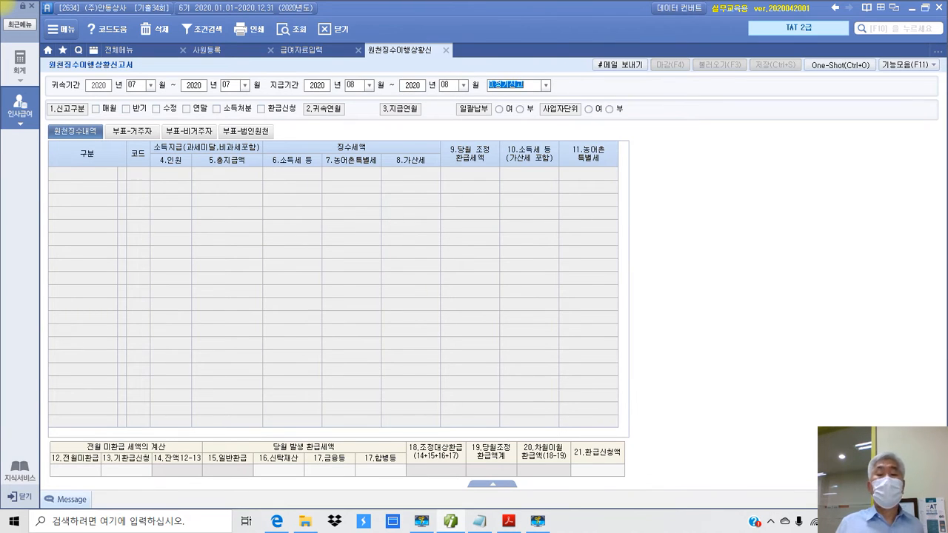
- Load the July 원천징수이행상황신고서 as 0.정기신고, check it against the exam's carry-over instruction, and save it
{"action": "key", "text": "Return"}
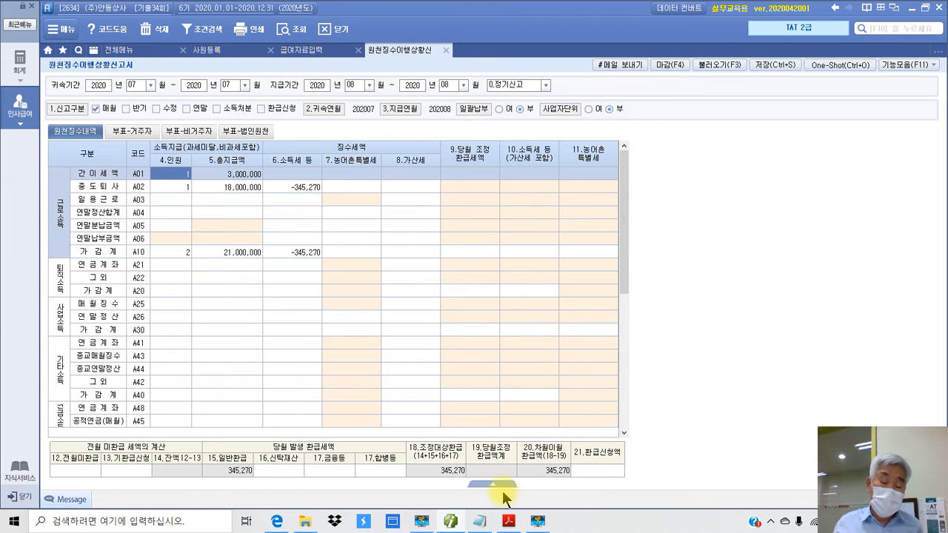
{"action": "left_click", "coordinate": [509, 521]}
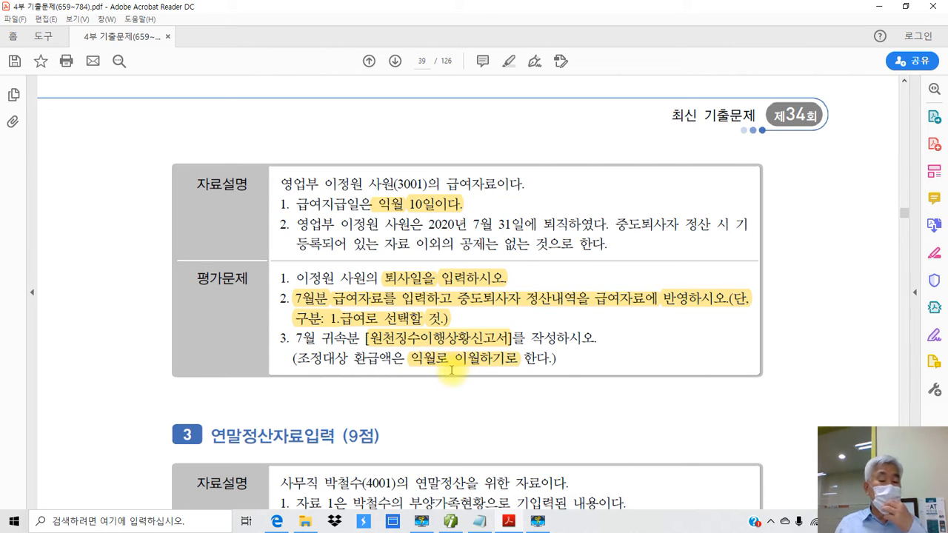
{"action": "left_click", "coordinate": [508, 522]}
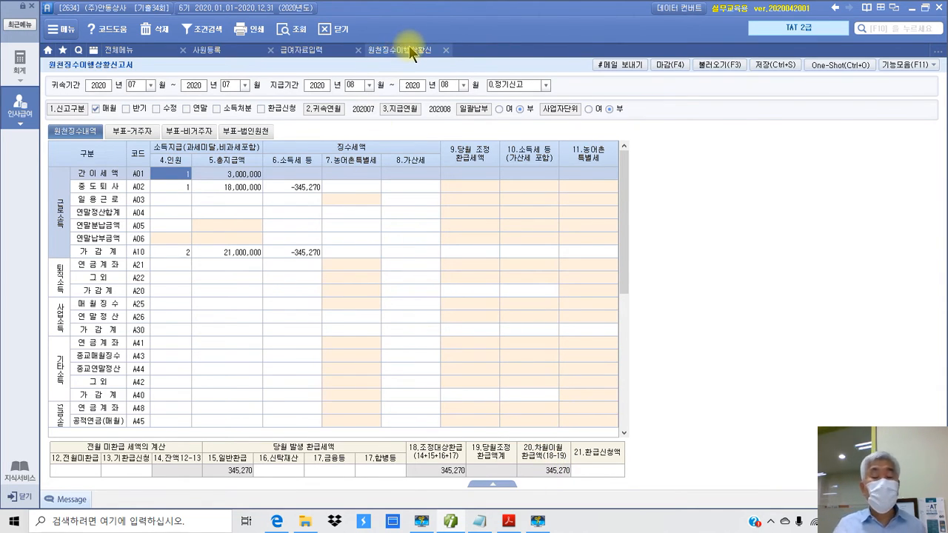
{"action": "left_click", "coordinate": [775, 66]}
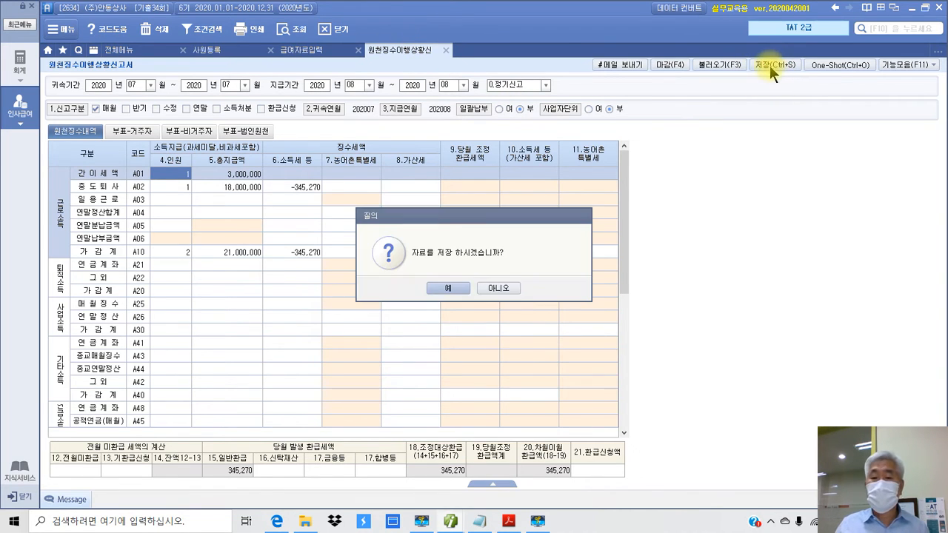
{"action": "left_click", "coordinate": [448, 288]}
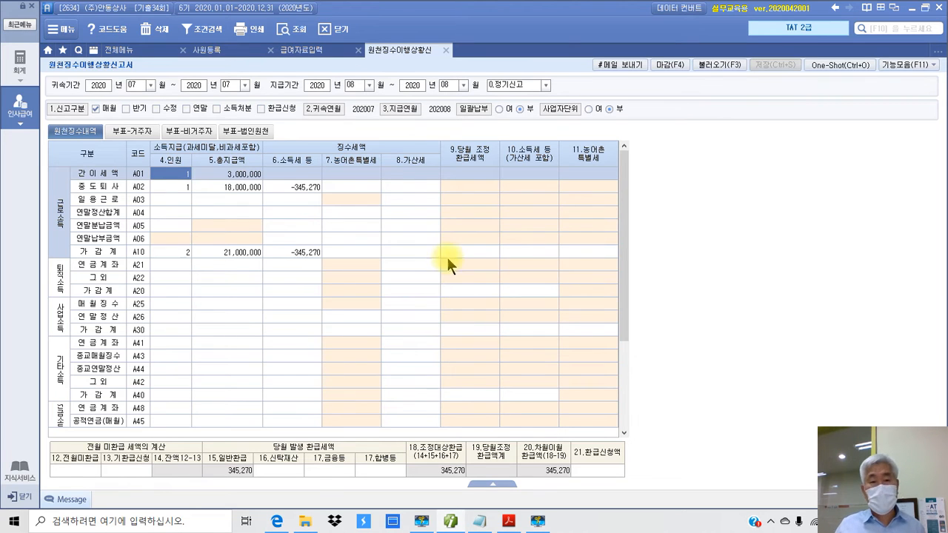
- Close 원천징수이행상황신고서 and 급여자료입력, and return to 사원등록 in 더존 Smart A
{"action": "left_click", "coordinate": [446, 50]}
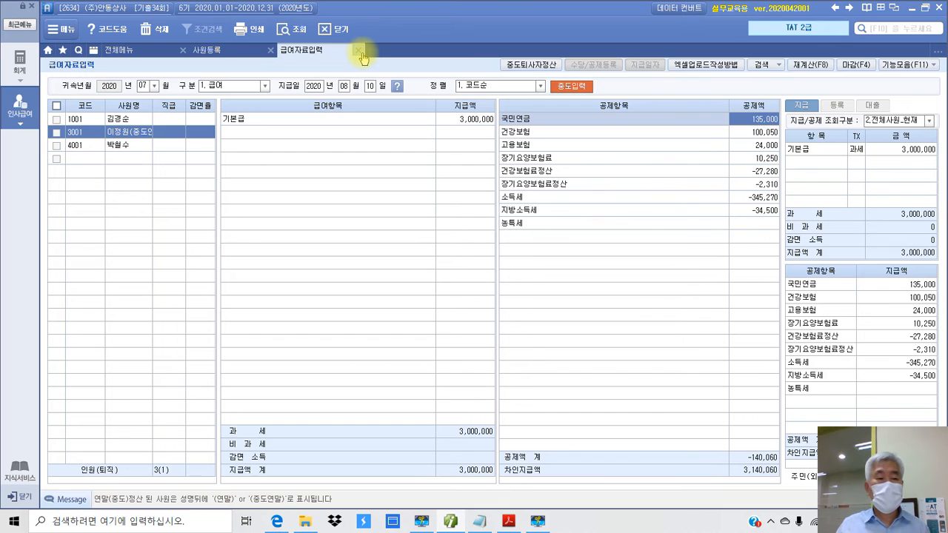
{"action": "left_click", "coordinate": [360, 52]}
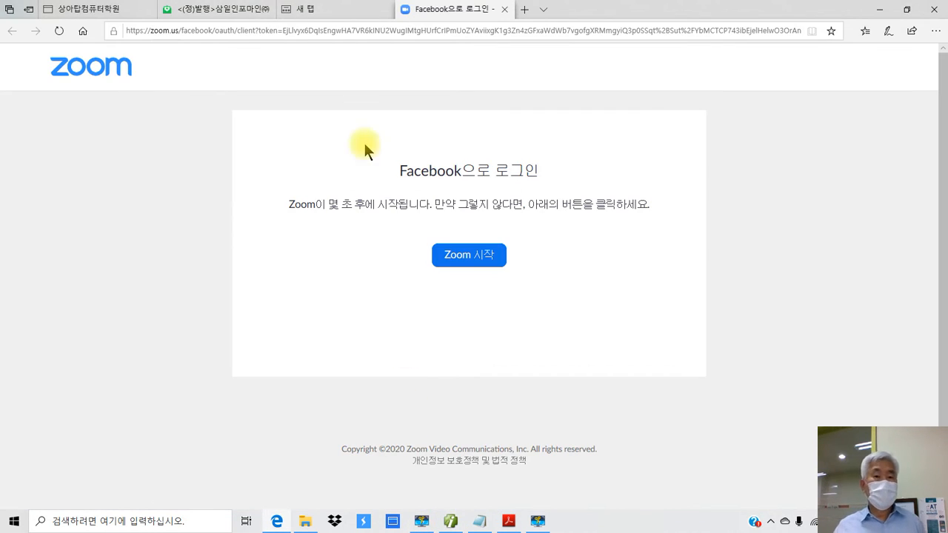
{"action": "left_click", "coordinate": [449, 522]}
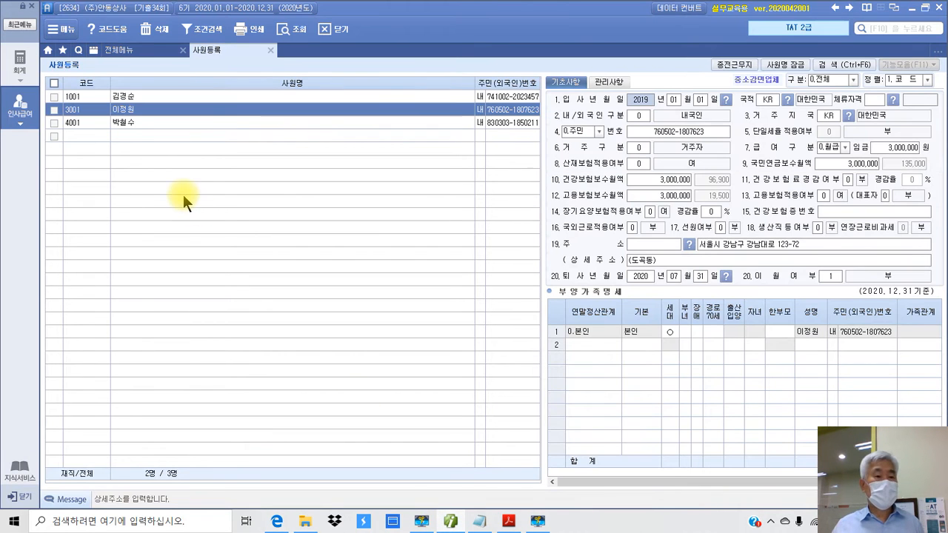
- Switch to Adobe Acrobat Reader and highlight 9점 in the heading of task 3, 연말정산자료입력
{"action": "left_click", "coordinate": [508, 521]}
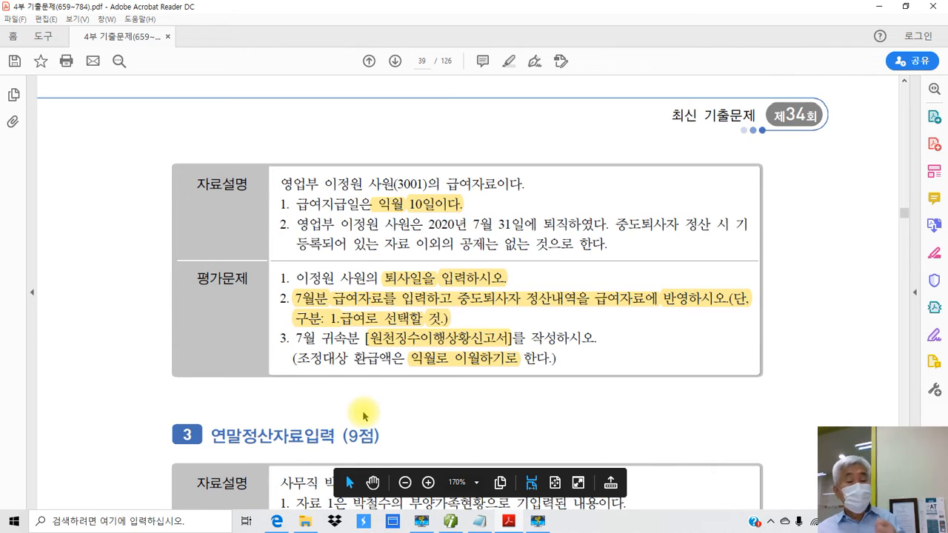
{"action": "scroll", "coordinate": [362, 412], "scroll_direction": "up", "scroll_amount": 5}
{"action": "scroll", "coordinate": [363, 412], "scroll_direction": "up", "scroll_amount": 2}
{"action": "scroll", "coordinate": [363, 412], "scroll_direction": "down", "scroll_amount": 3}
{"action": "scroll", "coordinate": [363, 411], "scroll_direction": "up", "scroll_amount": 5}
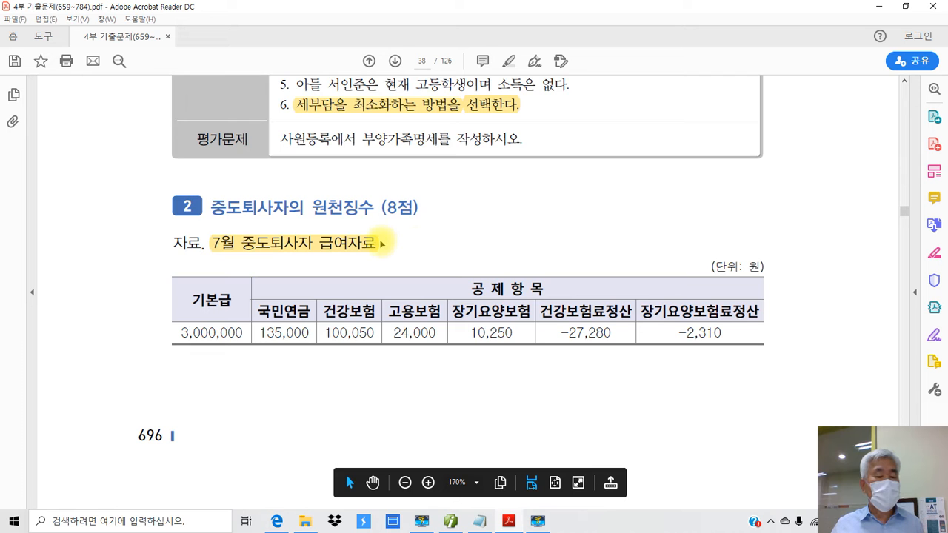
{"action": "scroll", "coordinate": [382, 243], "scroll_direction": "down", "scroll_amount": 12}
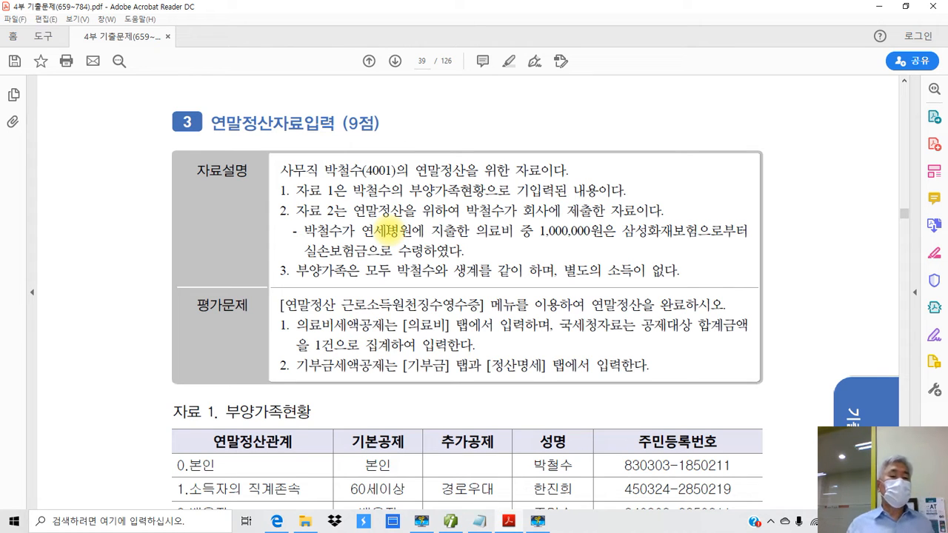
{"action": "left_click_drag", "start_coordinate": [345, 123], "coordinate": [379, 123]}
{"action": "right_click", "coordinate": [379, 123]}
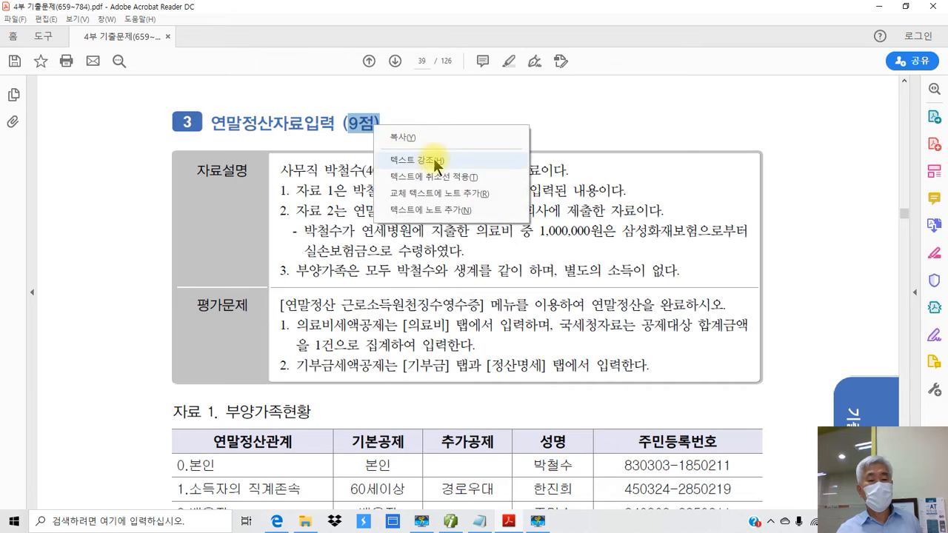
{"action": "left_click", "coordinate": [423, 154]}
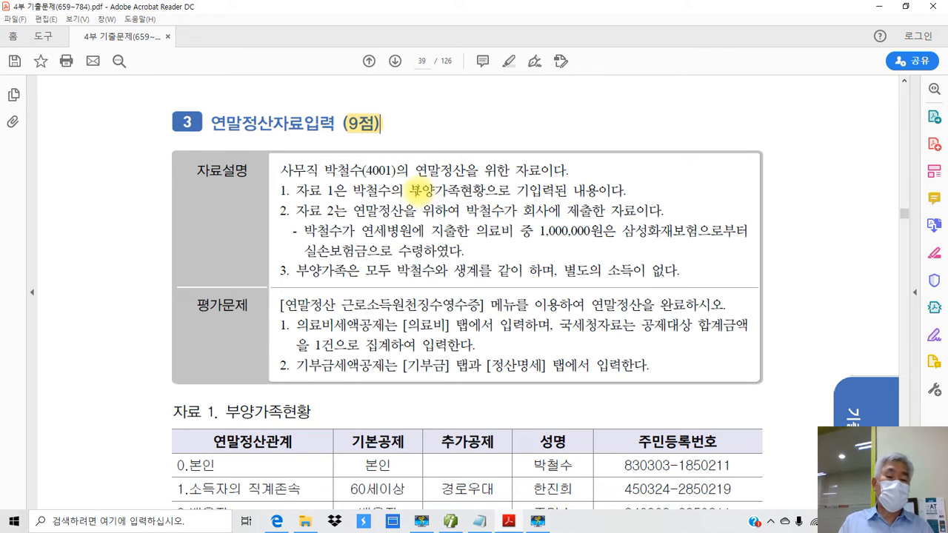
- Highlight 실손보험금으로 수령하였다 and the amount 1,000,000 in item 2 of task 3's 자료설명
{"action": "scroll", "coordinate": [413, 259], "scroll_direction": "up", "scroll_amount": 9}
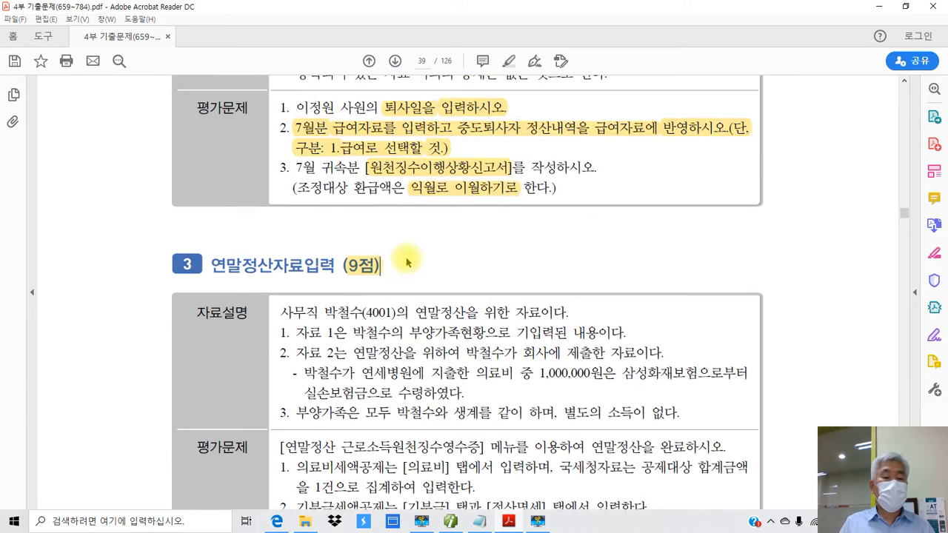
{"action": "scroll", "coordinate": [406, 261], "scroll_direction": "down", "scroll_amount": 5}
{"action": "scroll", "coordinate": [407, 261], "scroll_direction": "down", "scroll_amount": 10}
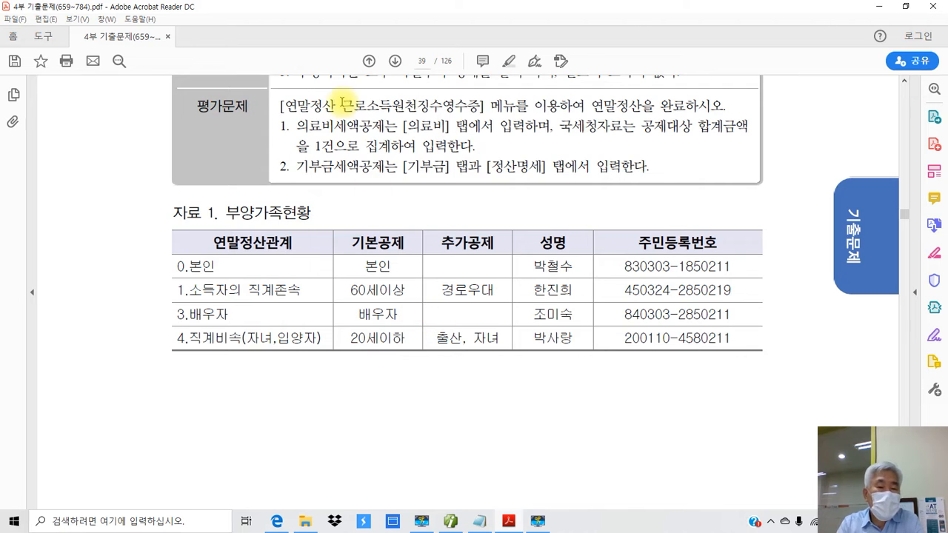
{"action": "scroll", "coordinate": [386, 297], "scroll_direction": "up", "scroll_amount": 2}
{"action": "scroll", "coordinate": [379, 299], "scroll_direction": "up", "scroll_amount": 3}
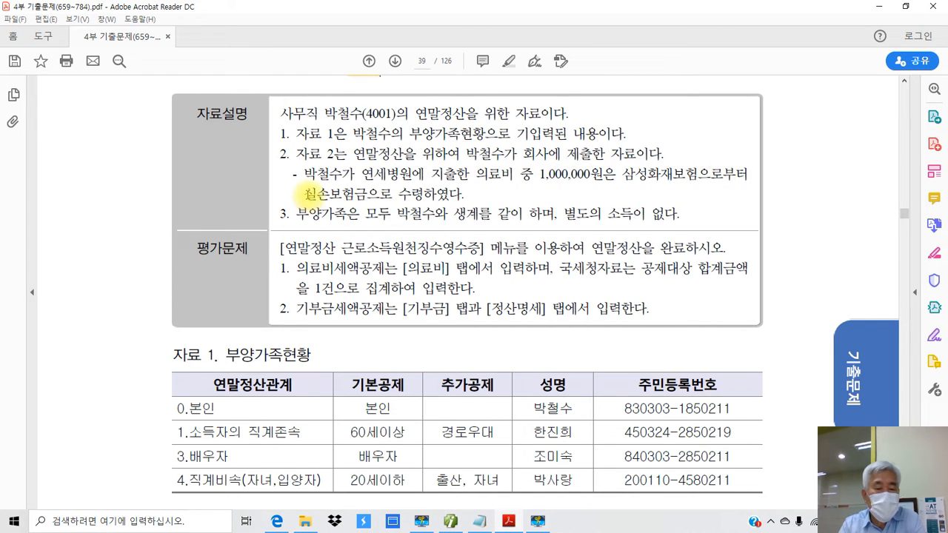
{"action": "left_click_drag", "start_coordinate": [303, 194], "coordinate": [459, 194]}
{"action": "right_click", "coordinate": [425, 190]}
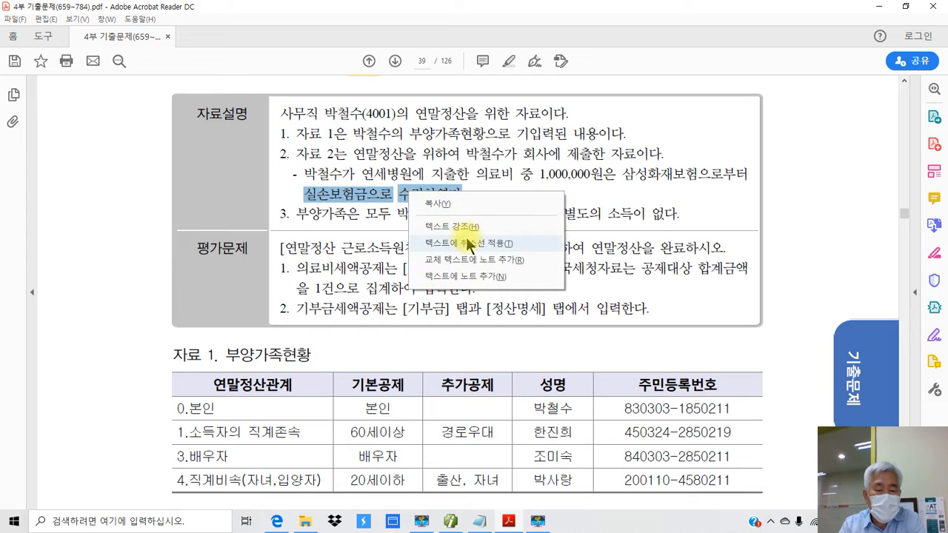
{"action": "left_click", "coordinate": [426, 220]}
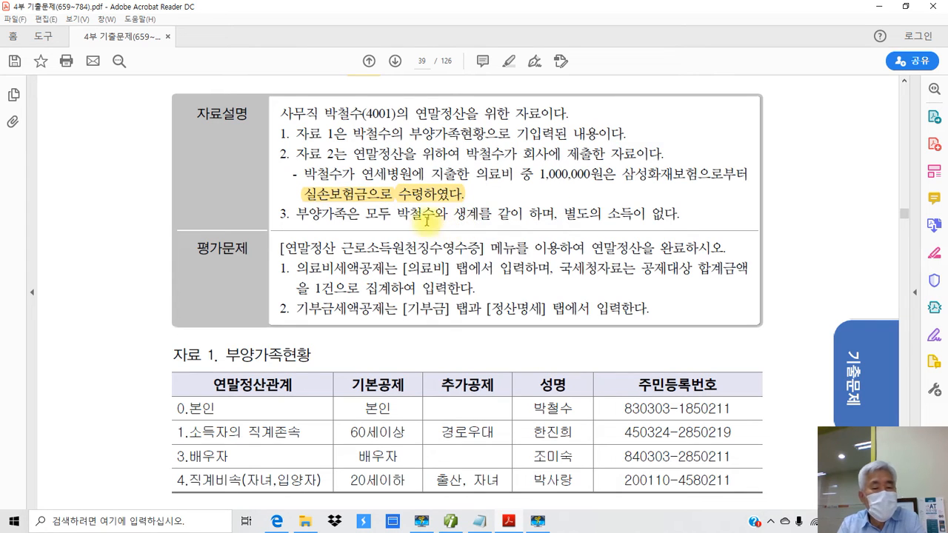
{"action": "left_click_drag", "start_coordinate": [539, 175], "coordinate": [597, 177]}
{"action": "right_click", "coordinate": [599, 178]}
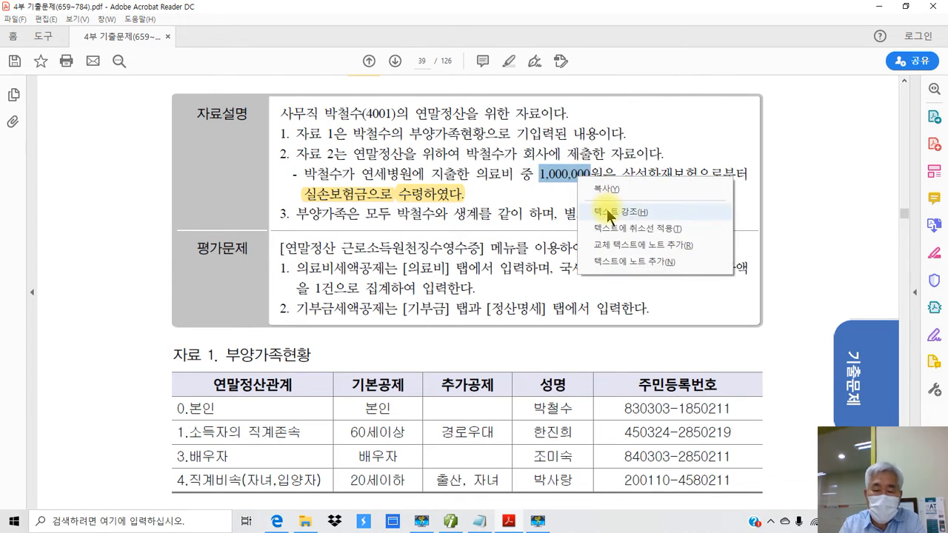
{"action": "left_click", "coordinate": [614, 209]}
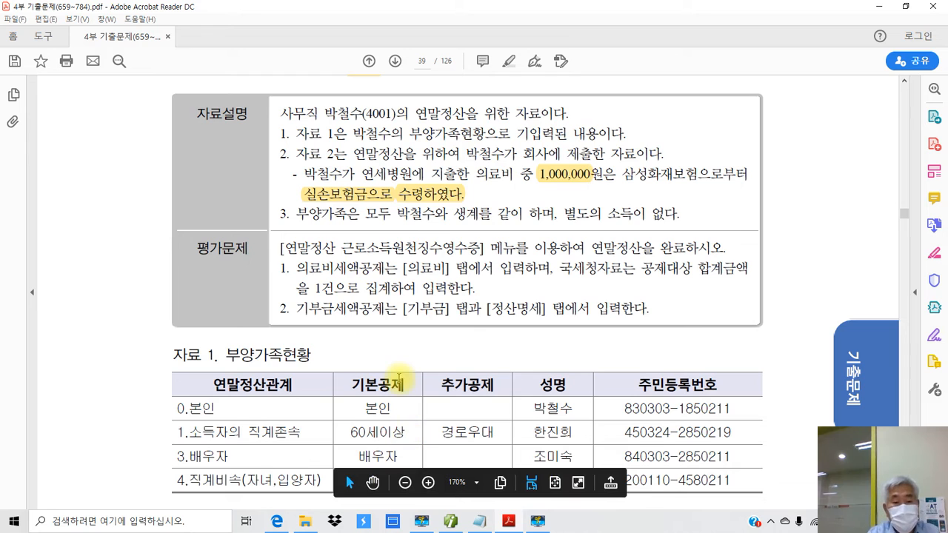
- Highlight [의료비] in the title of the first 소득·세액공제증명서류 under 자료 2
{"action": "scroll", "coordinate": [398, 376], "scroll_direction": "down", "scroll_amount": 3}
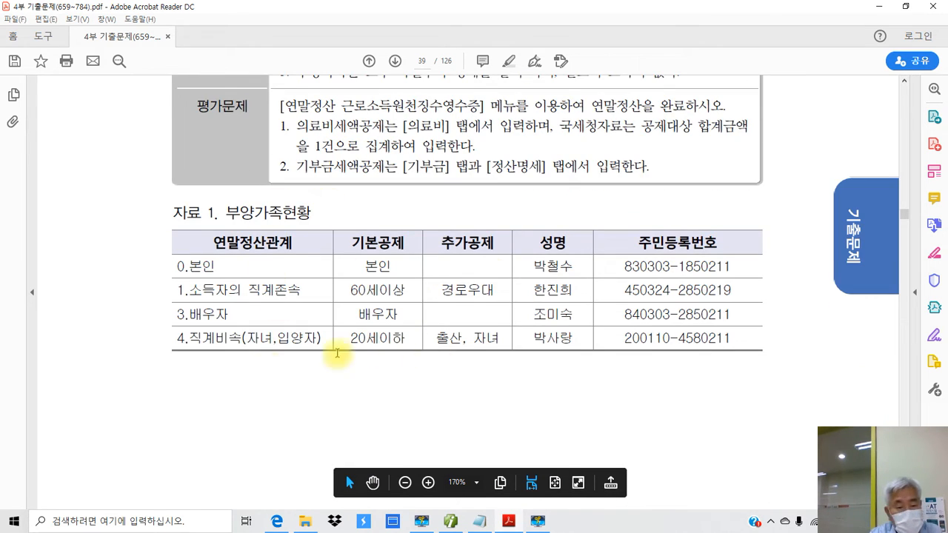
{"action": "scroll", "coordinate": [270, 379], "scroll_direction": "down", "scroll_amount": 10}
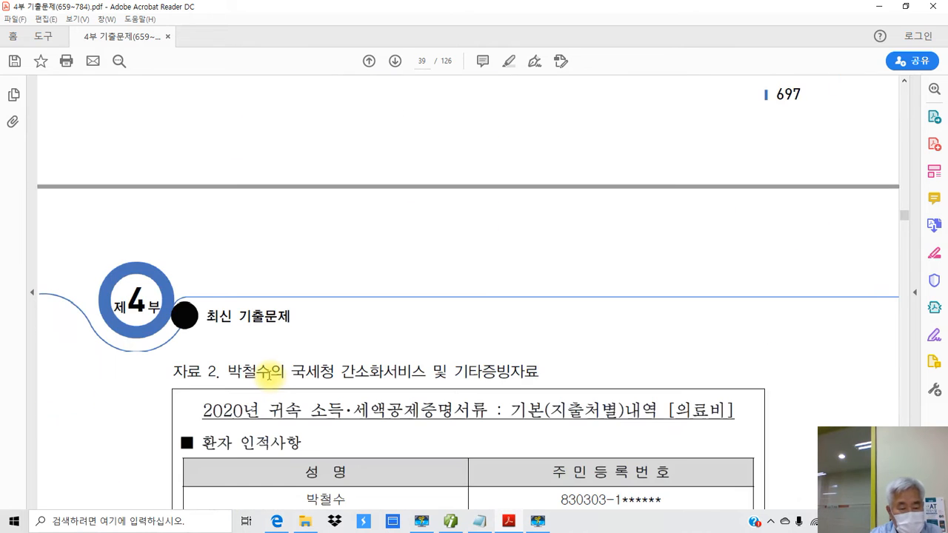
{"action": "scroll", "coordinate": [265, 373], "scroll_direction": "down", "scroll_amount": 3}
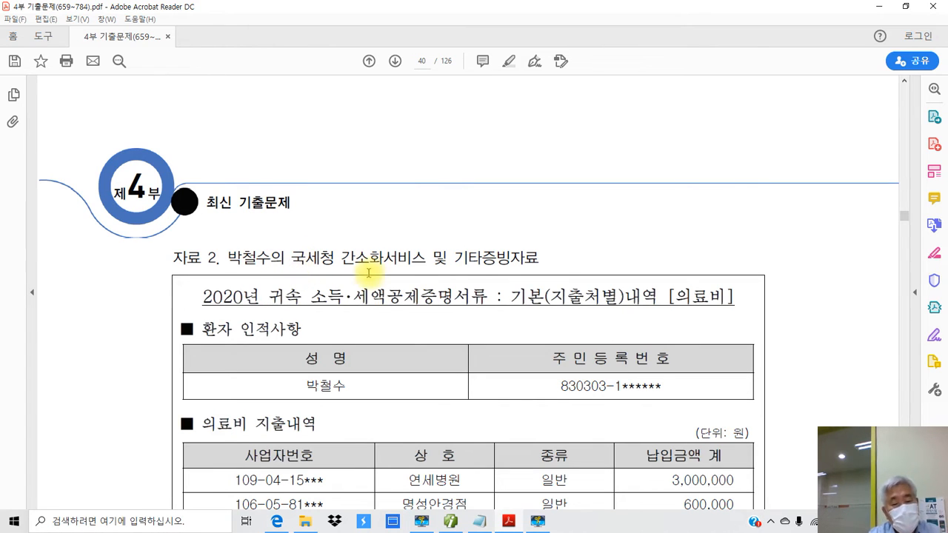
{"action": "left_click_drag", "start_coordinate": [668, 296], "coordinate": [737, 298]}
{"action": "right_click", "coordinate": [696, 307]}
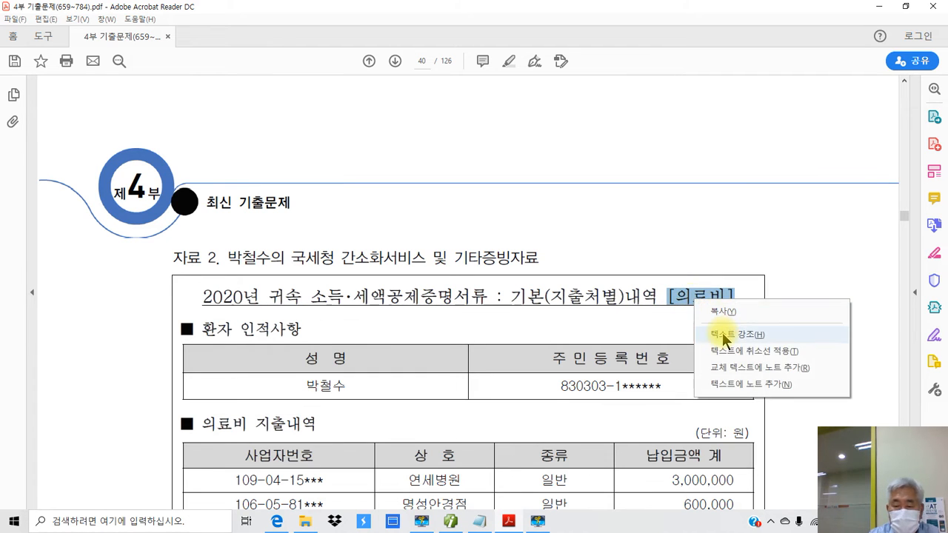
{"action": "left_click", "coordinate": [724, 335]}
- Strike through the 600,000 amount in the 안경구입비 인별합계금액 row of the 의료비 지출내역 table
{"action": "scroll", "coordinate": [466, 356], "scroll_direction": "down", "scroll_amount": 5}
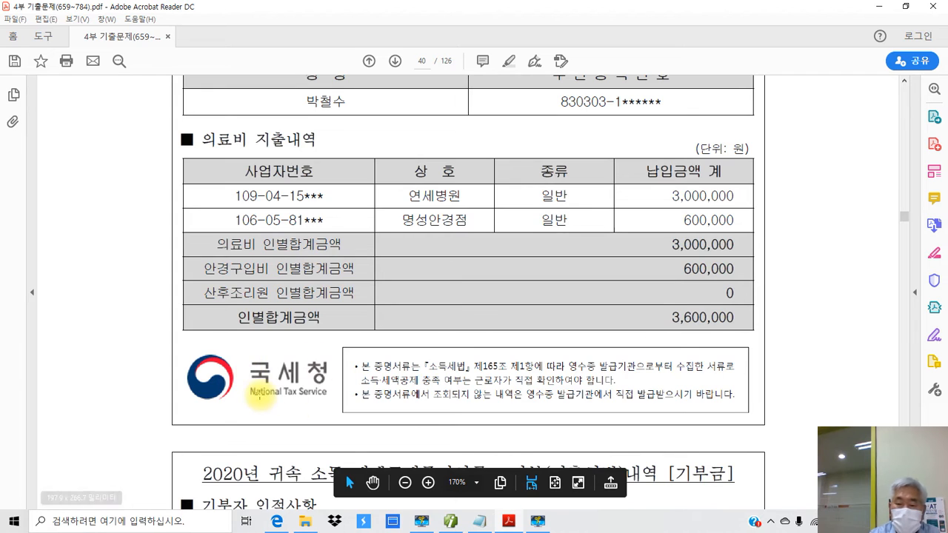
{"action": "scroll", "coordinate": [260, 395], "scroll_direction": "up", "scroll_amount": 1}
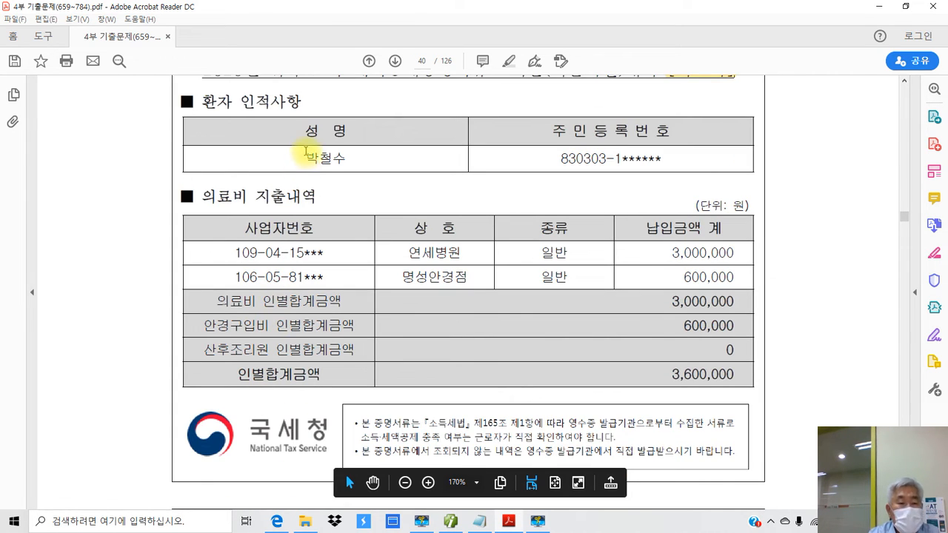
{"action": "scroll", "coordinate": [319, 262], "scroll_direction": "up", "scroll_amount": 2}
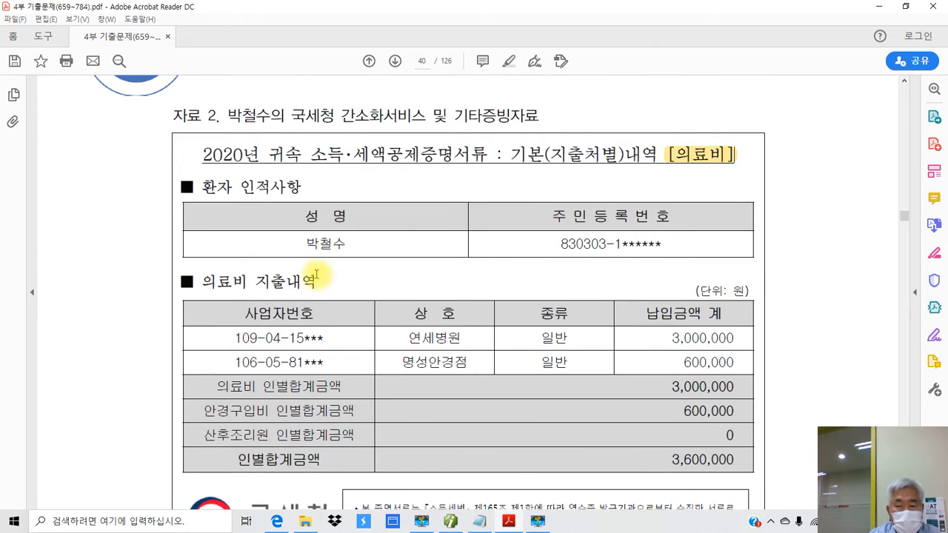
{"action": "scroll", "coordinate": [317, 271], "scroll_direction": "down", "scroll_amount": 1}
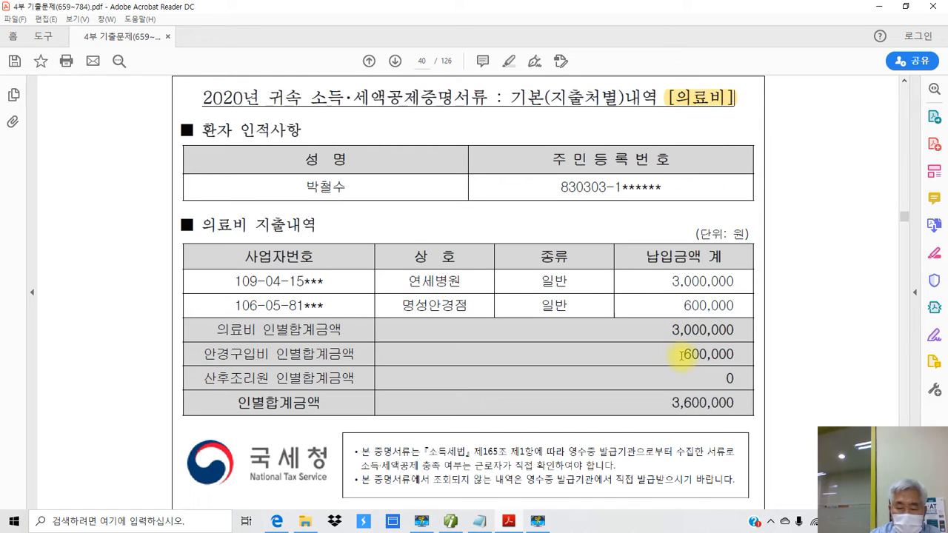
{"action": "left_click_drag", "start_coordinate": [680, 354], "coordinate": [727, 359]}
{"action": "right_click", "coordinate": [727, 361]}
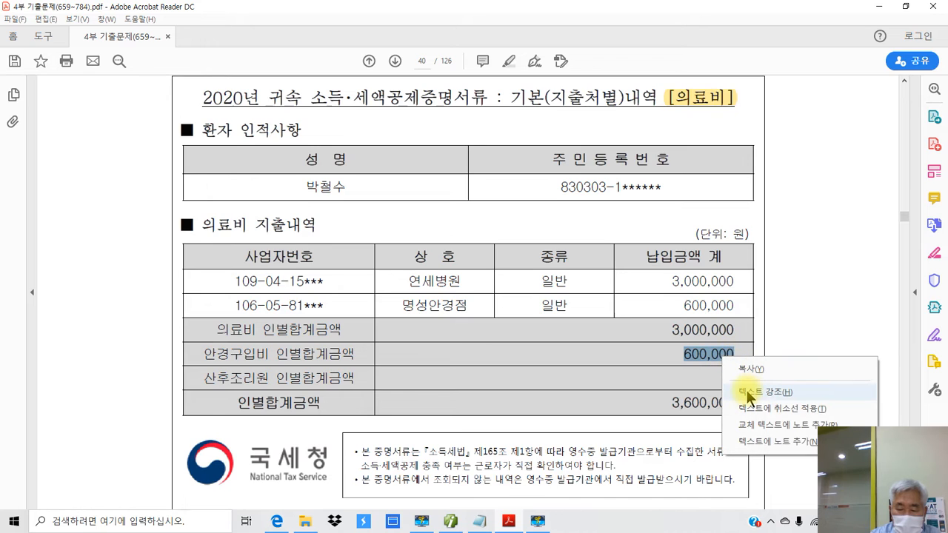
{"action": "left_click", "coordinate": [763, 408]}
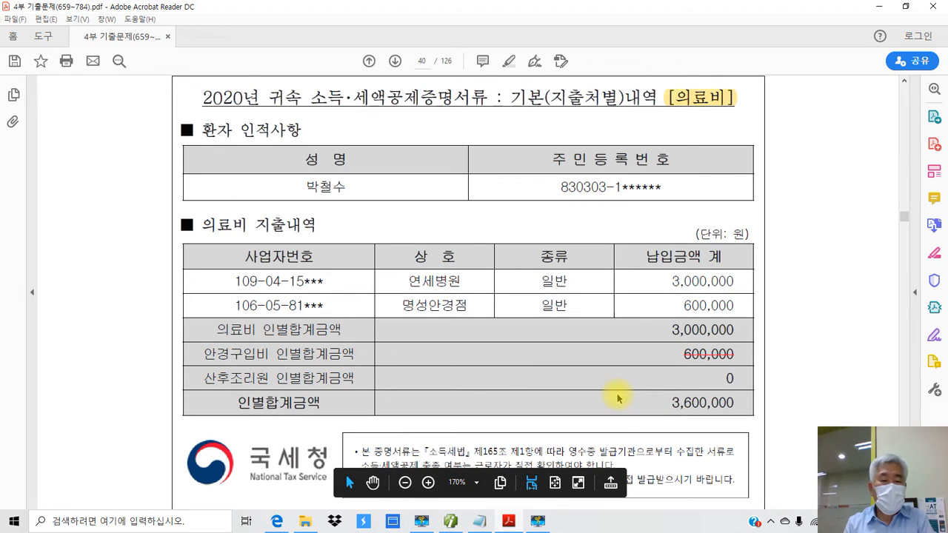
- Compare the 의료비 지출내역 totals with the 실손보험금 condition in task 3's 자료설명, and switch back to 더존 Smart A
{"action": "scroll", "coordinate": [619, 398], "scroll_direction": "up", "scroll_amount": 15}
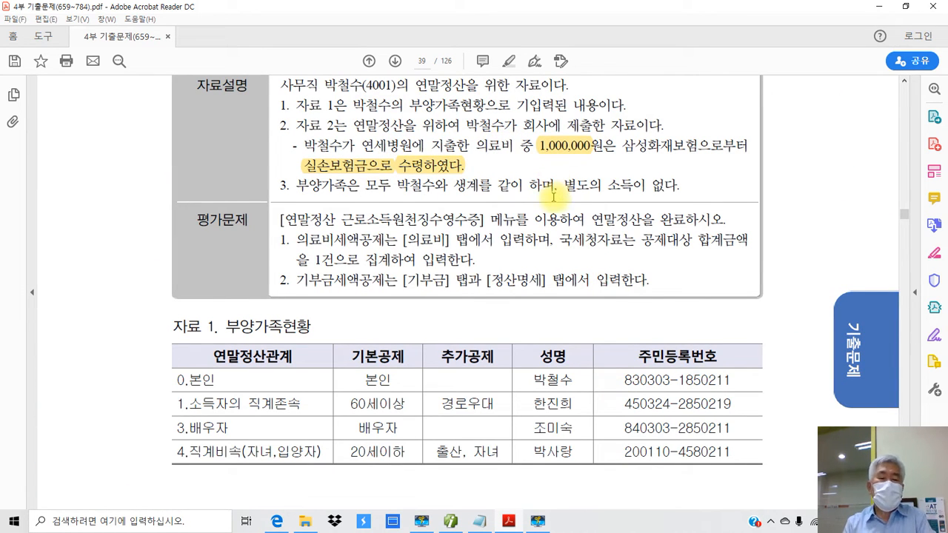
{"action": "scroll", "coordinate": [553, 197], "scroll_direction": "down", "scroll_amount": 15}
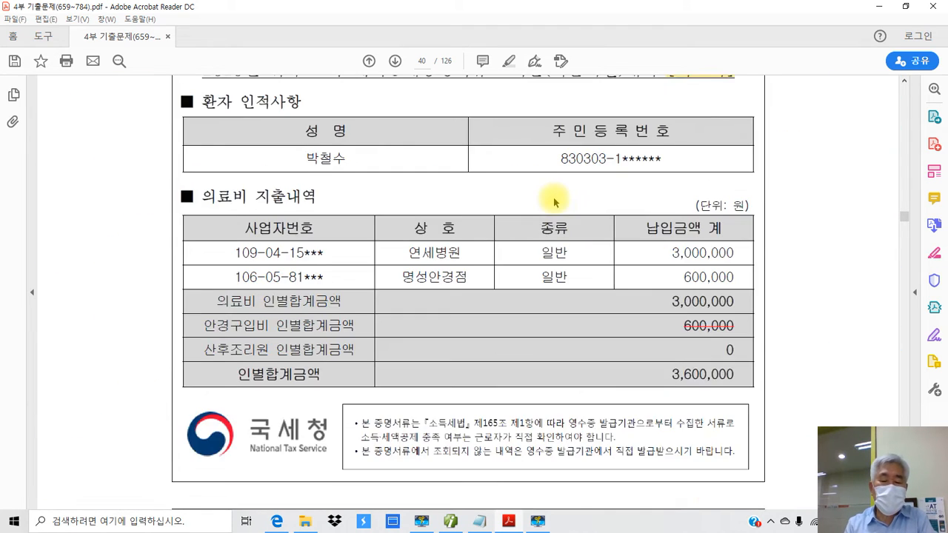
{"action": "scroll", "coordinate": [554, 200], "scroll_direction": "down", "scroll_amount": 4}
{"action": "scroll", "coordinate": [560, 195], "scroll_direction": "up", "scroll_amount": 1}
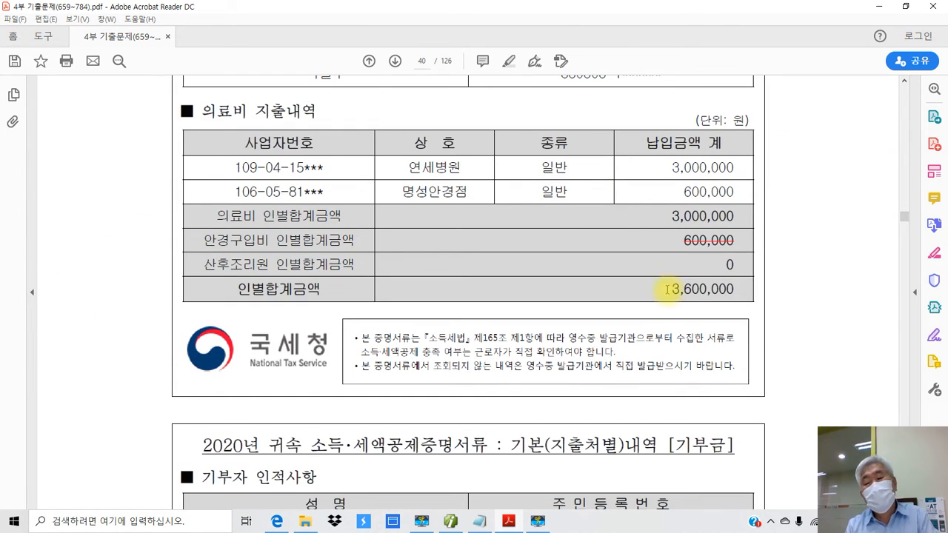
{"action": "scroll", "coordinate": [689, 294], "scroll_direction": "up", "scroll_amount": 3}
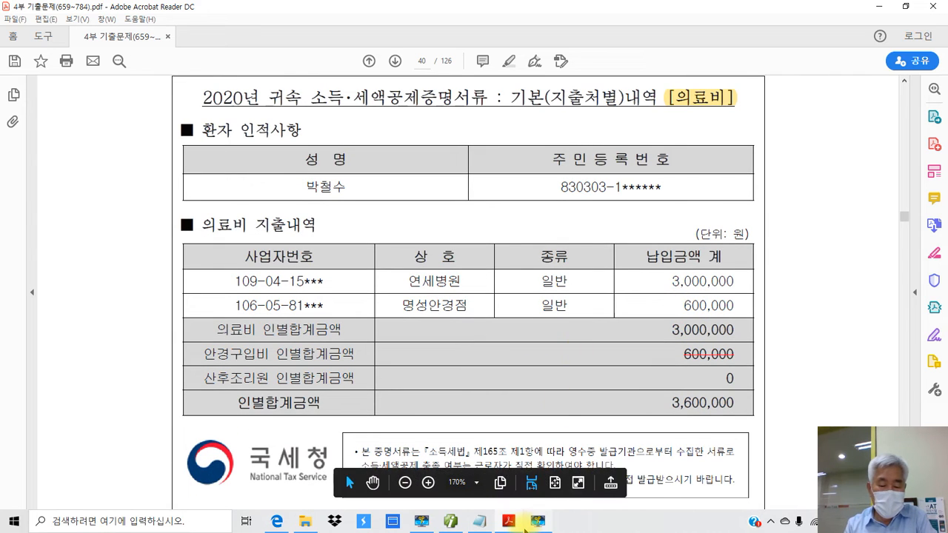
{"action": "left_click", "coordinate": [510, 523]}
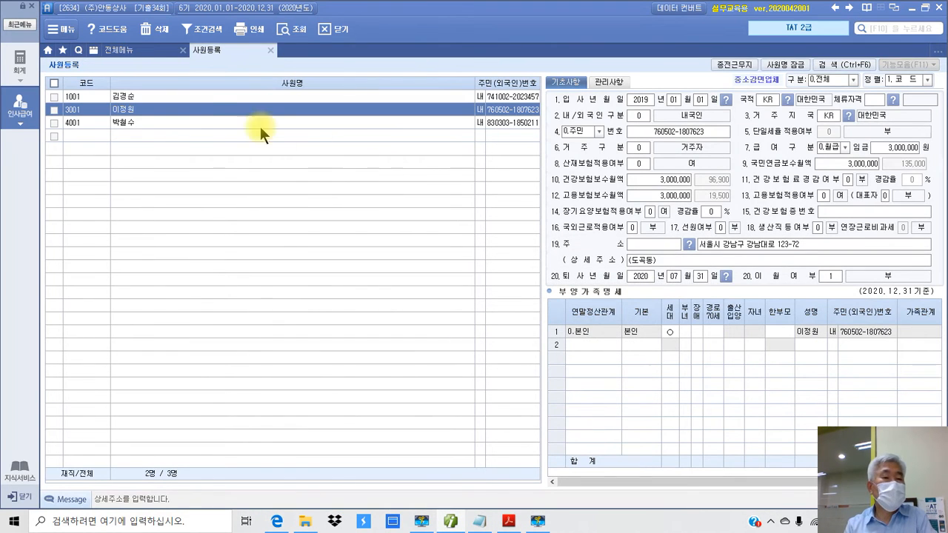
- Close 사원등록, open 연말정산 근로소득원천징수영수증 and load employee 4001 for year-end settlement
{"action": "left_click", "coordinate": [270, 49]}
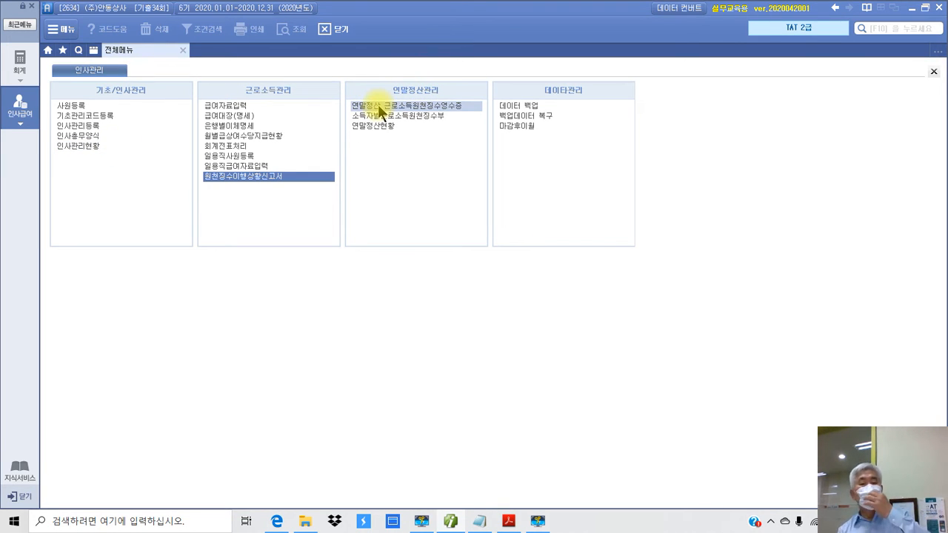
{"action": "left_click", "coordinate": [421, 105]}
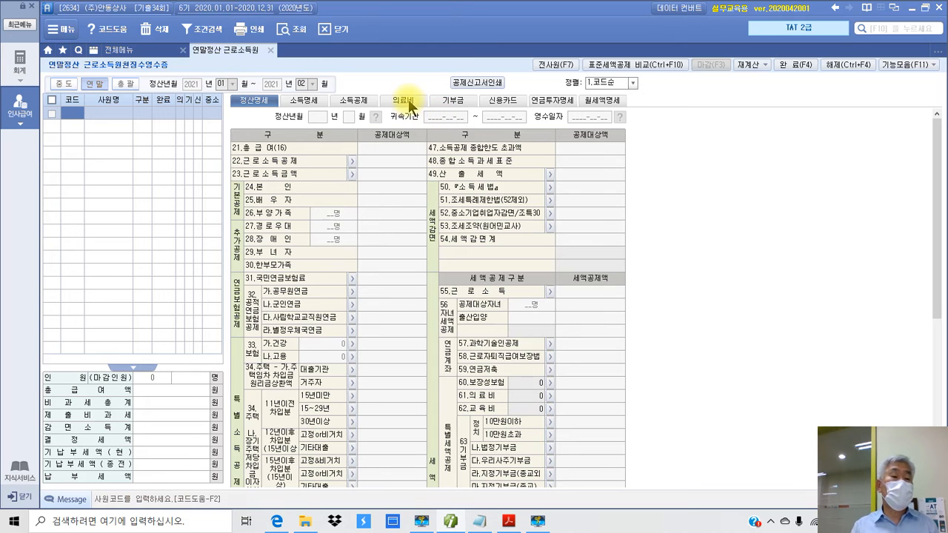
{"action": "double_click", "coordinate": [73, 113]}
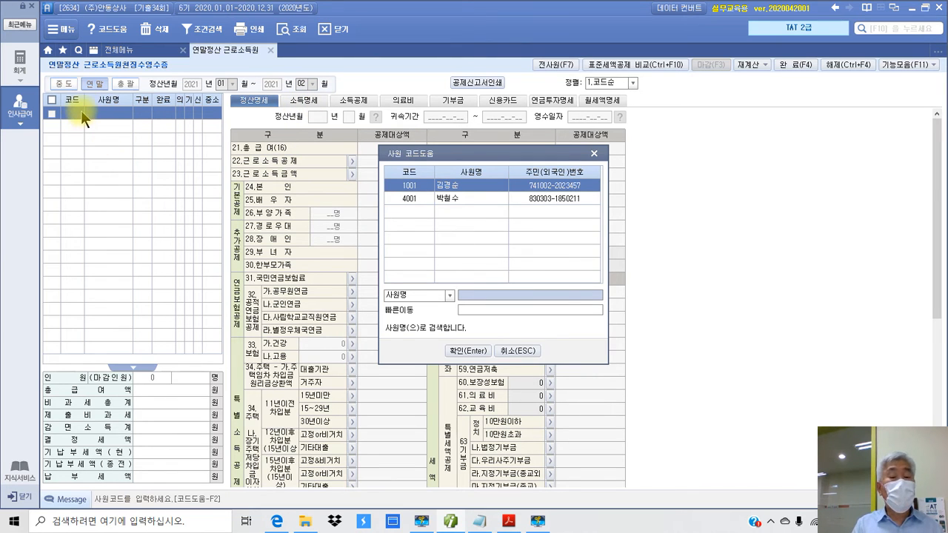
{"action": "left_click", "coordinate": [445, 197]}
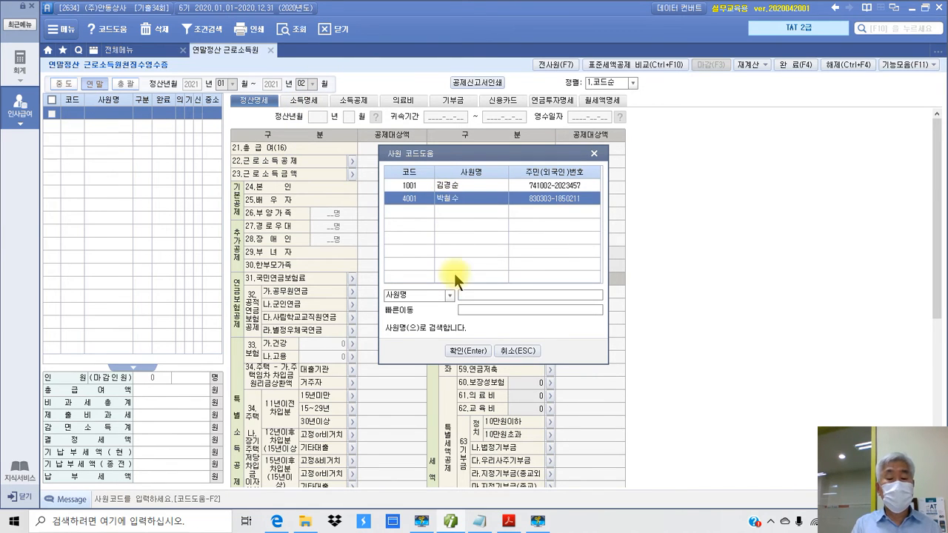
{"action": "left_click", "coordinate": [466, 350]}
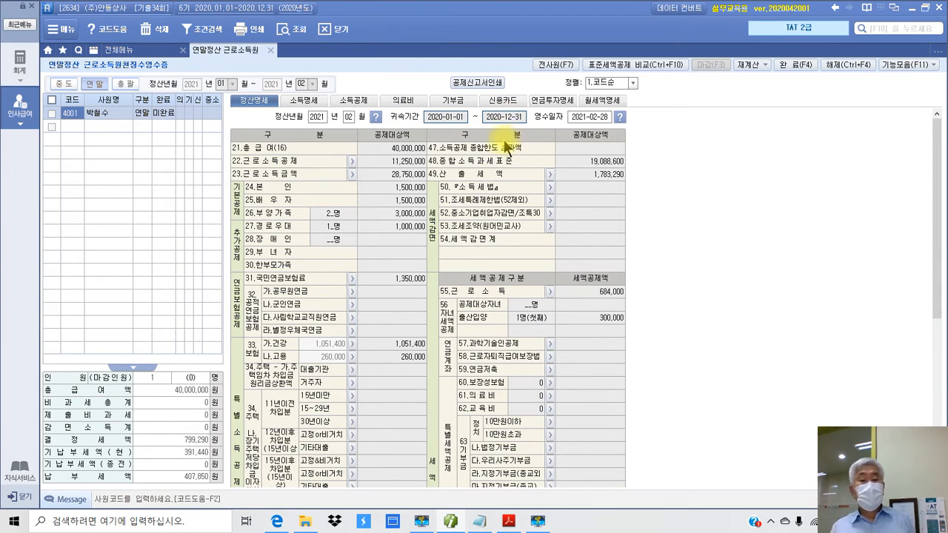
- Add the employee (본인) as the first deduction subject in the 의료비 지급내역 table
{"action": "left_click", "coordinate": [403, 101]}
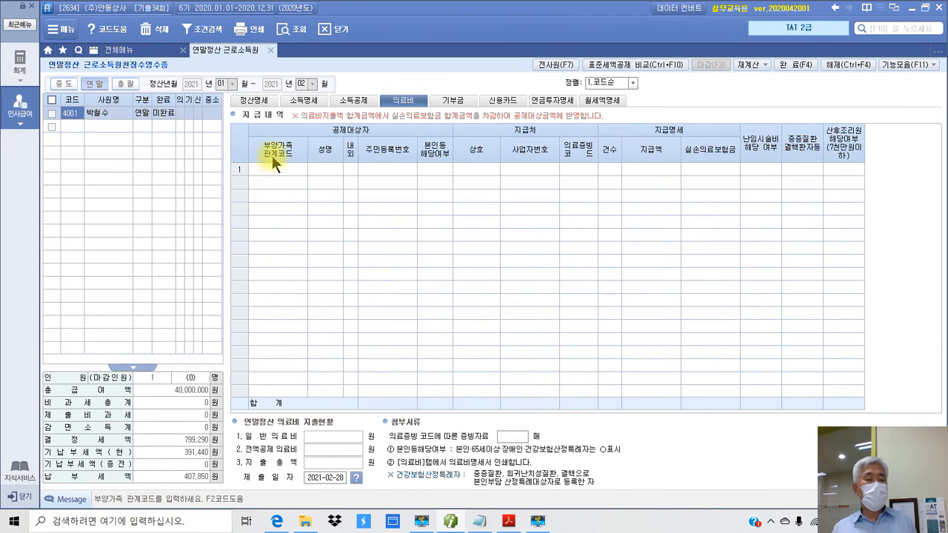
{"action": "left_click", "coordinate": [264, 168]}
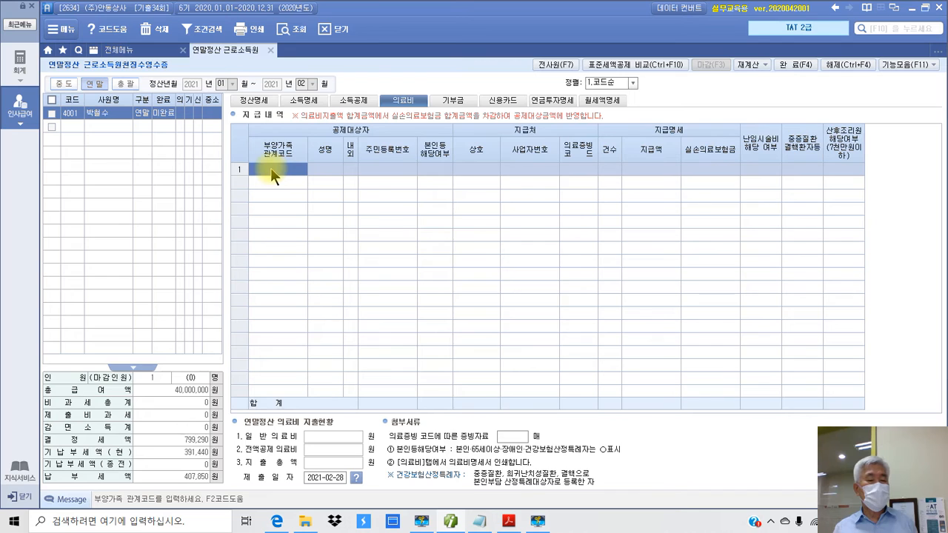
{"action": "key", "text": "F2"}
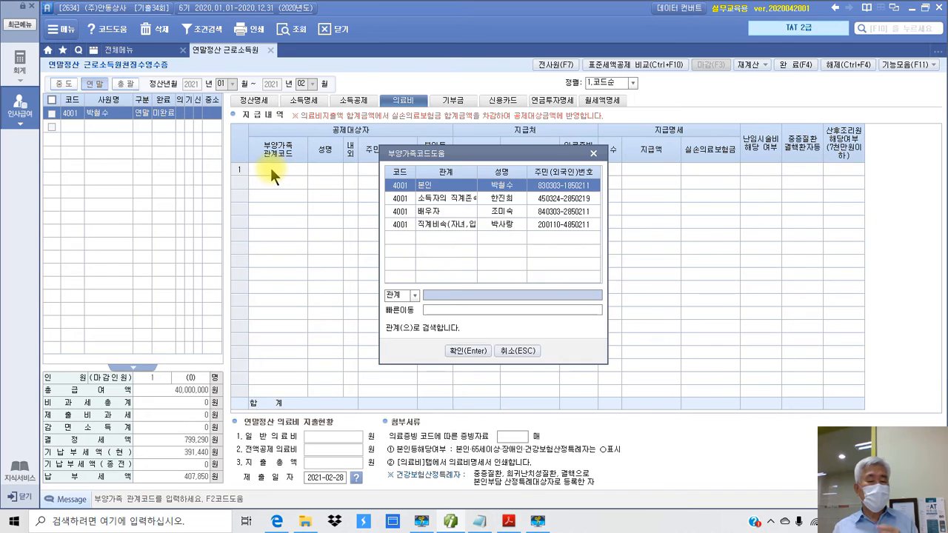
{"action": "left_click", "coordinate": [511, 189]}
{"action": "left_click", "coordinate": [467, 351]}
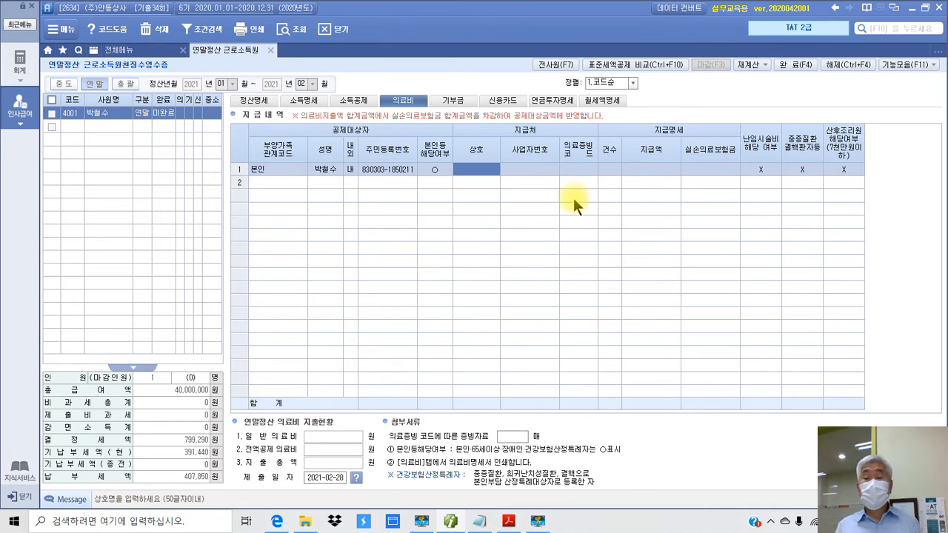
- Fill in the 본인 medical row with 의료증빙코드 국세청, 건수 1, 지급액 3,500,000 and 실손의료보험금 1,000,000
{"action": "left_click", "coordinate": [581, 169]}
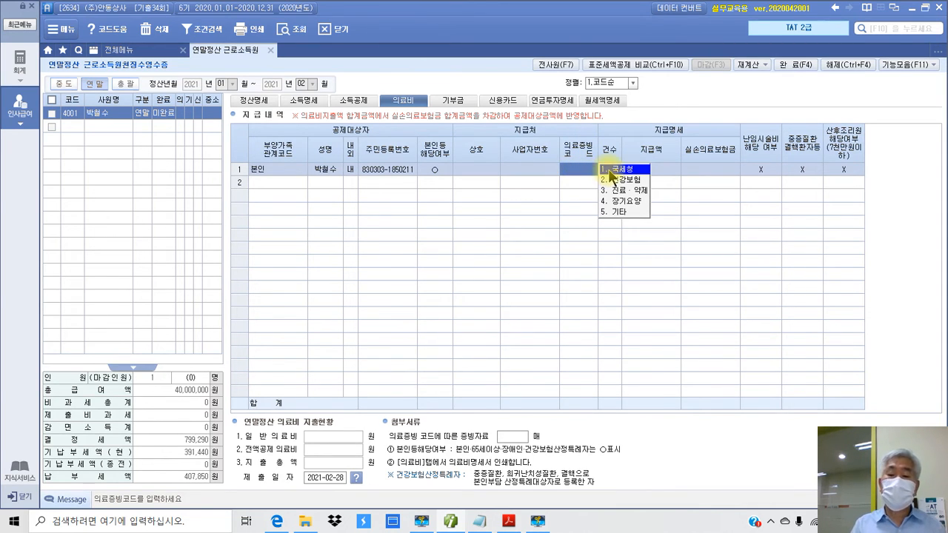
{"action": "left_click", "coordinate": [609, 171]}
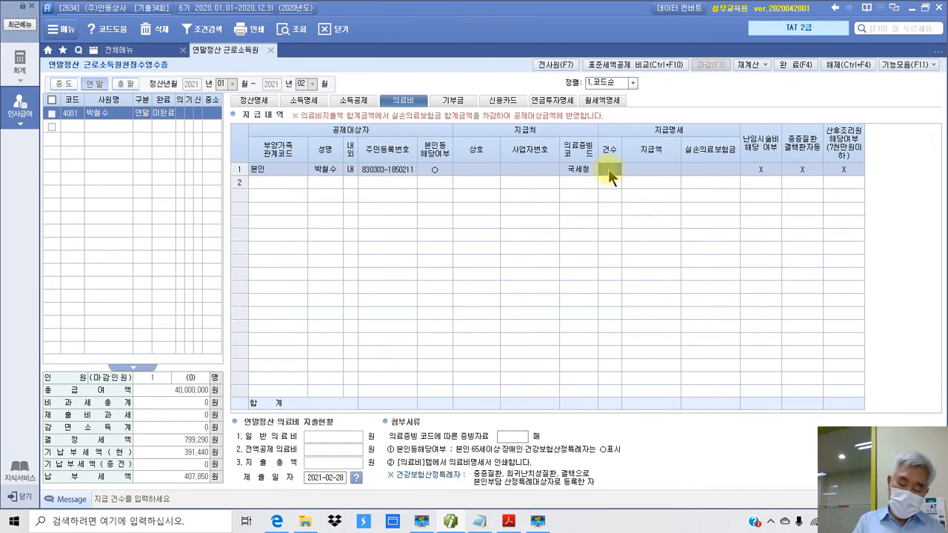
{"action": "type", "text": "1"}
{"action": "key", "text": "Return"}
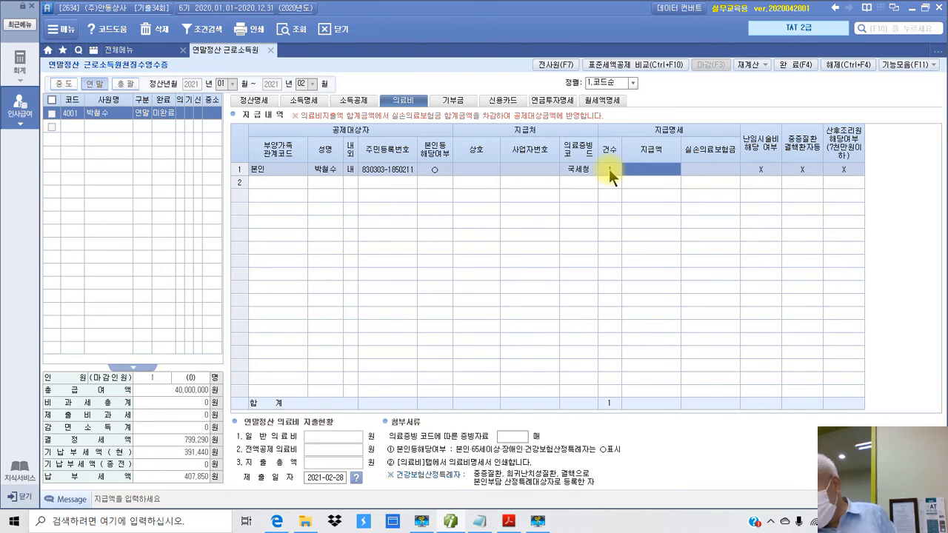
{"action": "type", "text": "3,500,000"}
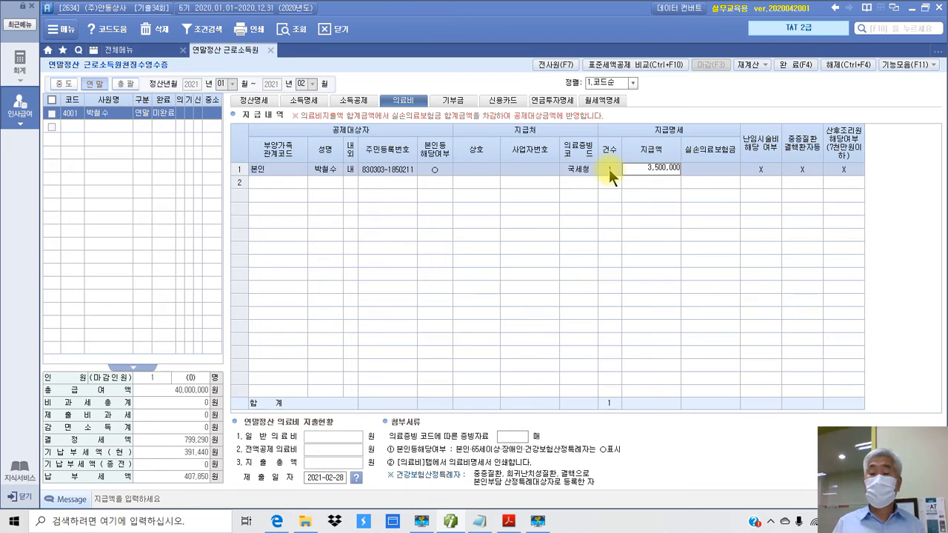
{"action": "key", "text": "Return"}
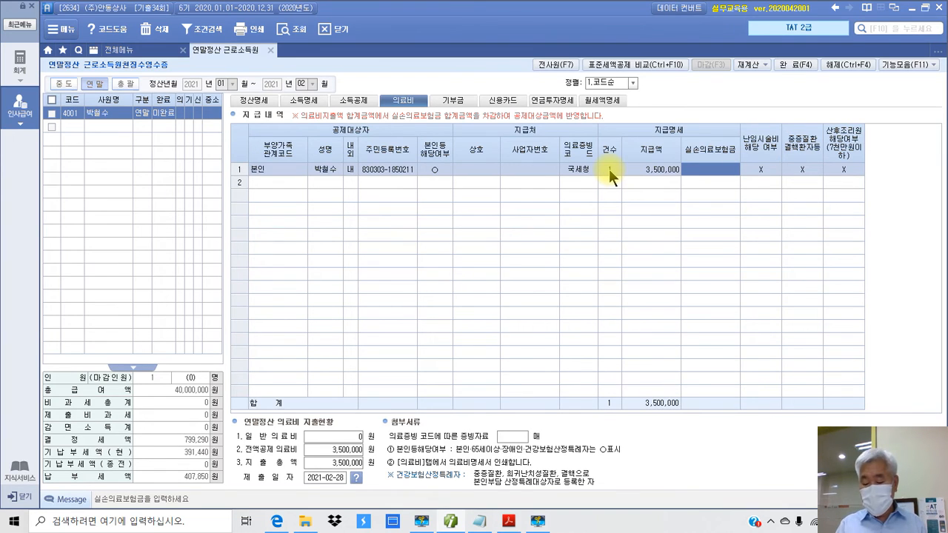
{"action": "type", "text": "1000000"}
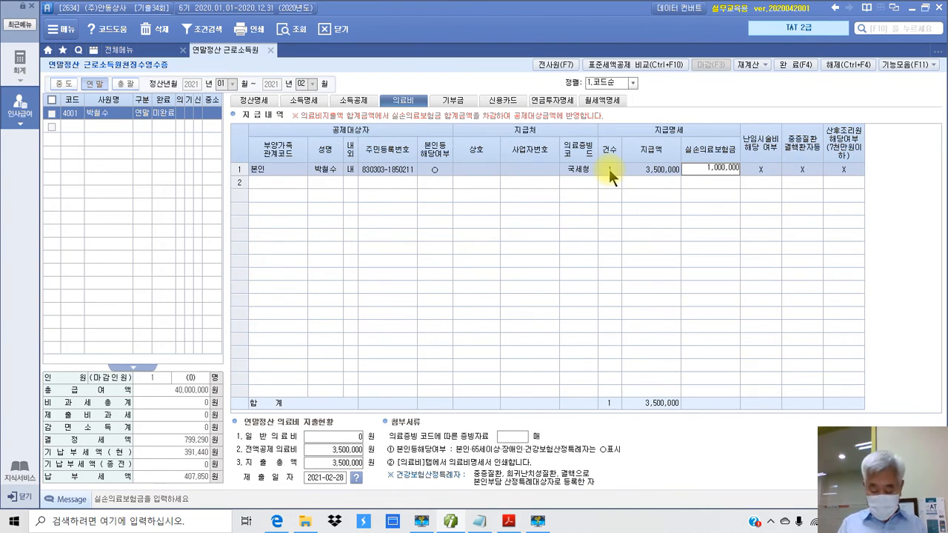
{"action": "key", "text": "Return"}
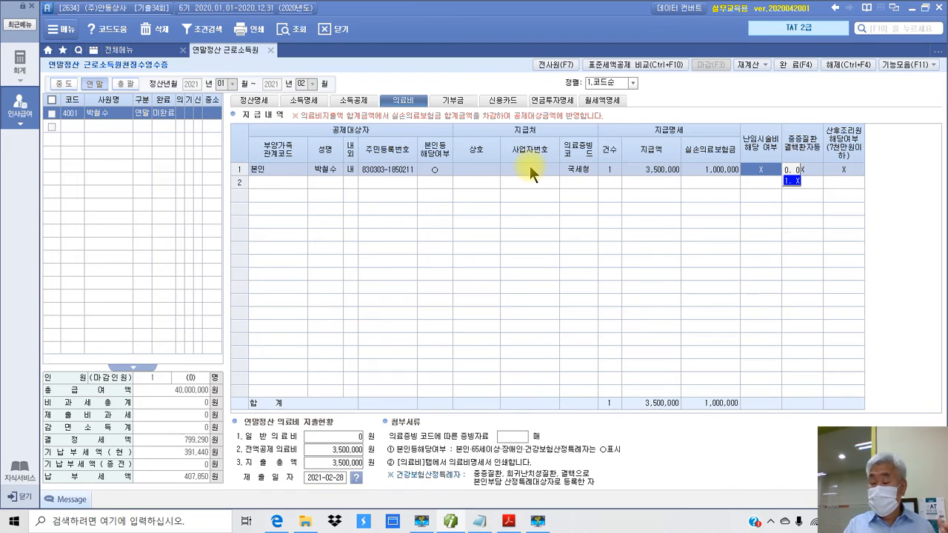
{"action": "left_click", "coordinate": [487, 164]}
{"action": "left_click", "coordinate": [521, 164]}
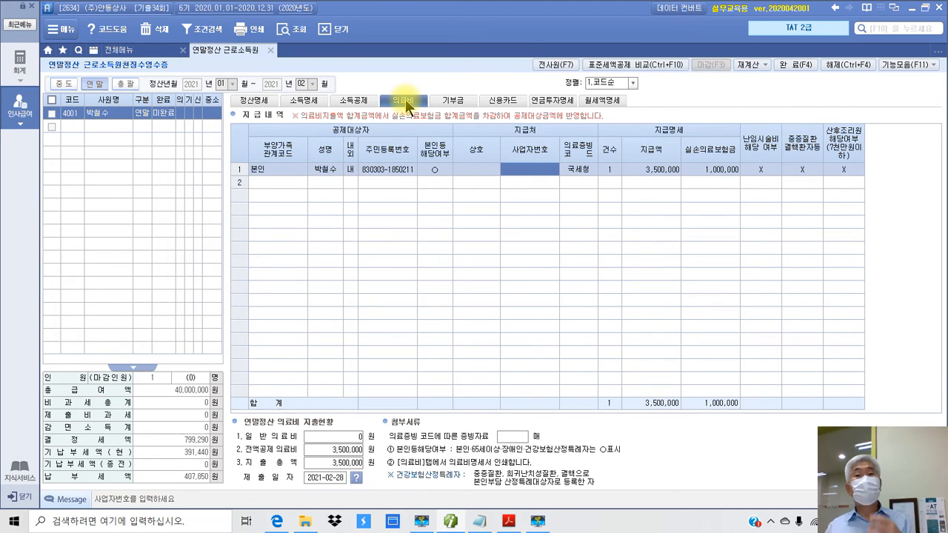
{"action": "left_click", "coordinate": [551, 524]}
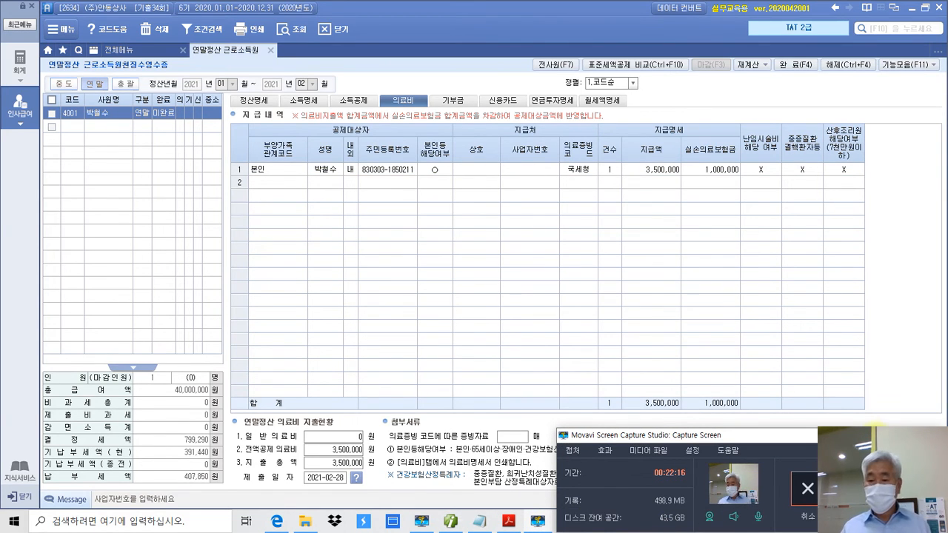
{"action": "left_click", "coordinate": [851, 489]}
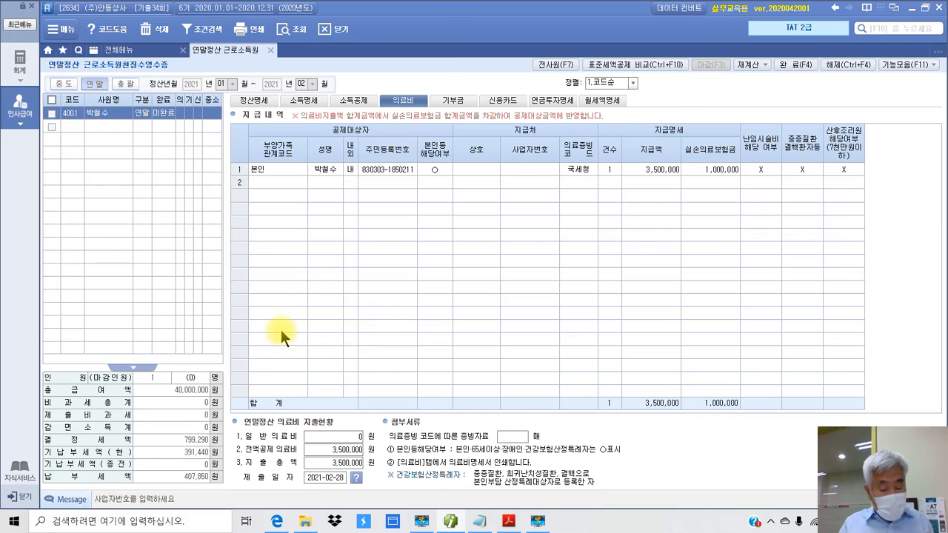
- Switch to the exam PDF in Adobe Acrobat Reader and highlight [기부금] in the title of the donation 소득·세액공제증명서류
{"action": "left_click", "coordinate": [450, 521]}
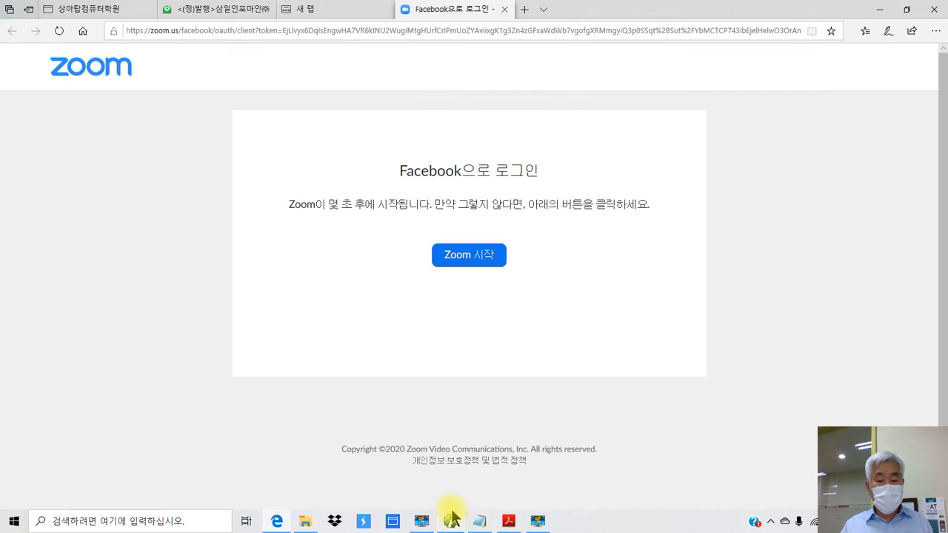
{"action": "left_click", "coordinate": [450, 521]}
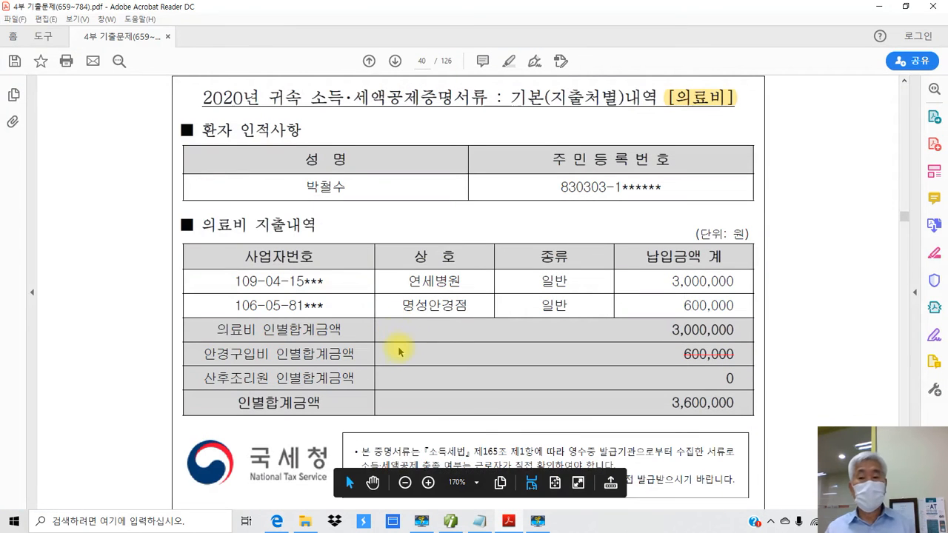
{"action": "scroll", "coordinate": [400, 344], "scroll_direction": "down", "scroll_amount": 3}
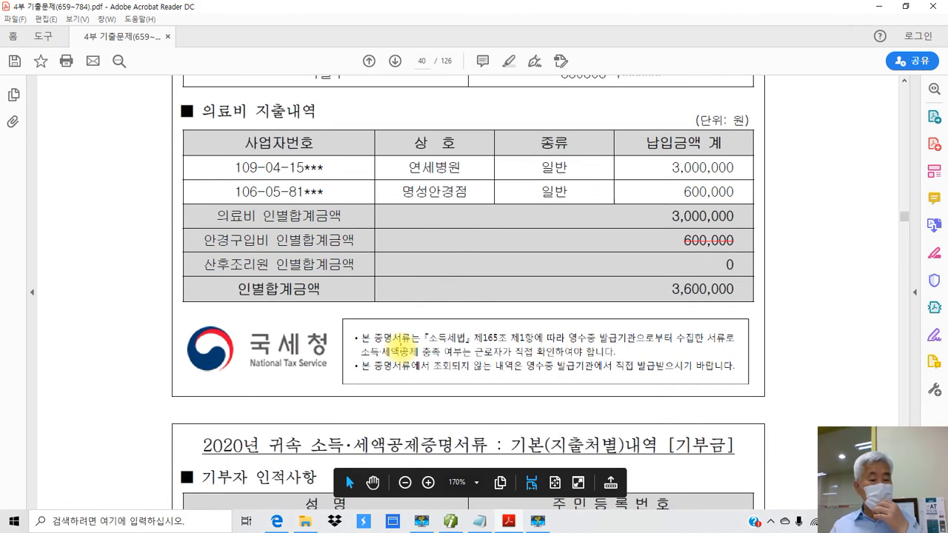
{"action": "scroll", "coordinate": [399, 342], "scroll_direction": "down", "scroll_amount": 7}
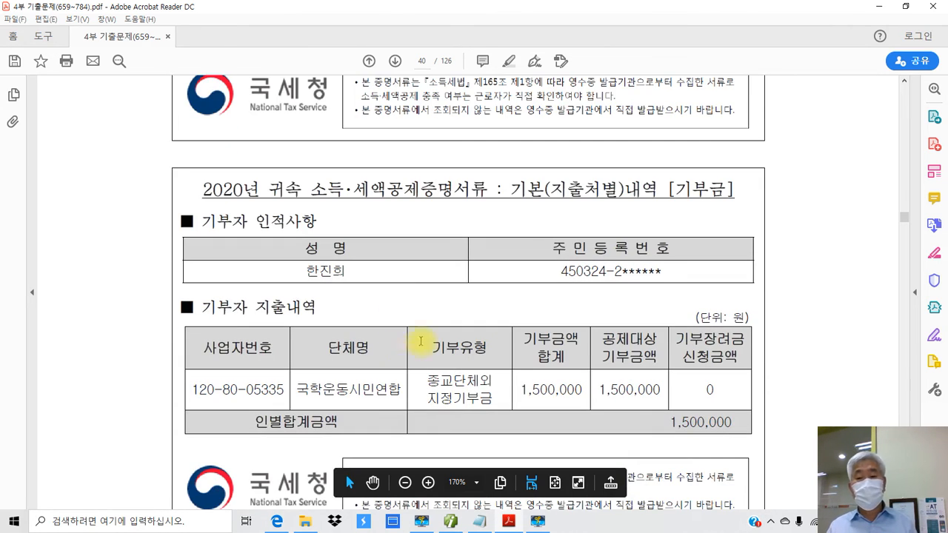
{"action": "left_click_drag", "start_coordinate": [668, 189], "coordinate": [730, 191]}
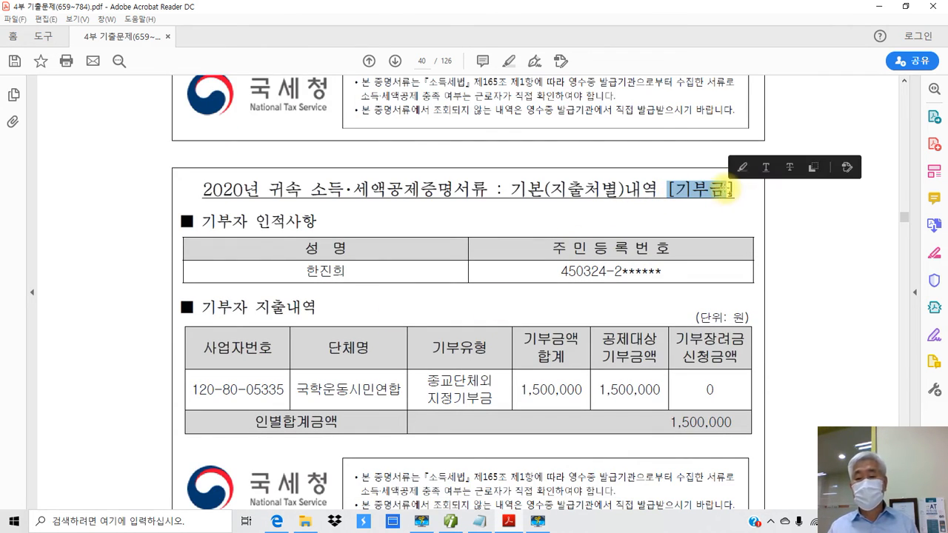
{"action": "right_click", "coordinate": [730, 191]}
{"action": "left_click", "coordinate": [763, 221]}
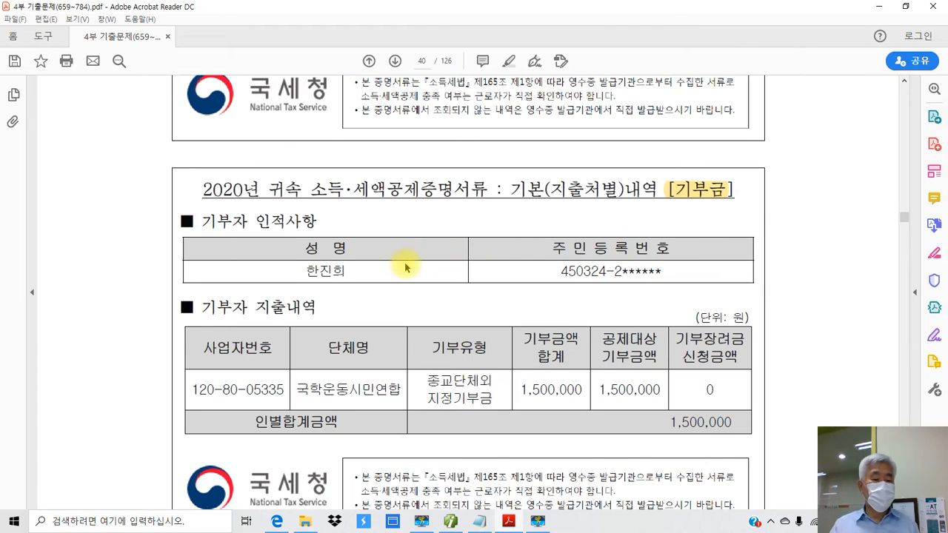
- Highlight the donor's name in the 기부자 인적사항 table of the [기부금] document
{"action": "scroll", "coordinate": [405, 268], "scroll_direction": "down", "scroll_amount": 1}
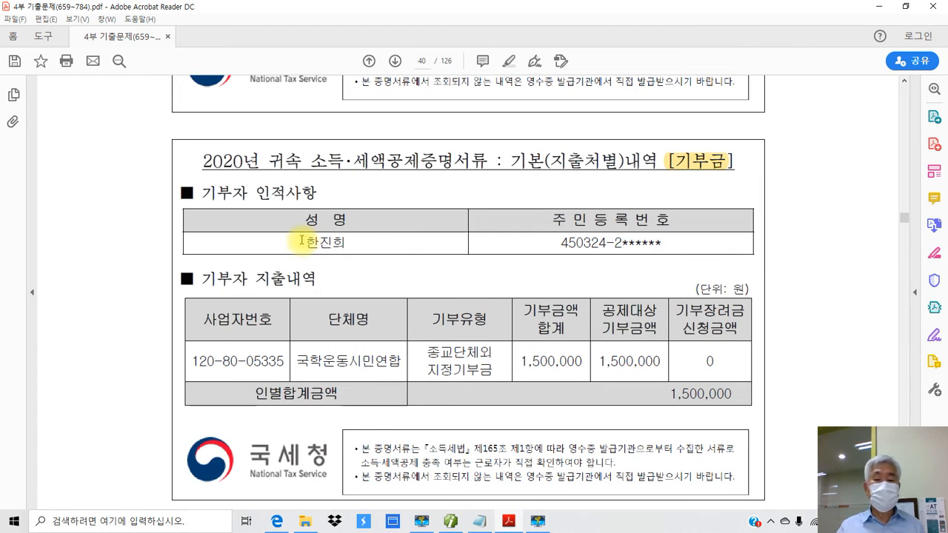
{"action": "left_click_drag", "start_coordinate": [302, 241], "coordinate": [344, 243]}
{"action": "right_click", "coordinate": [340, 245]}
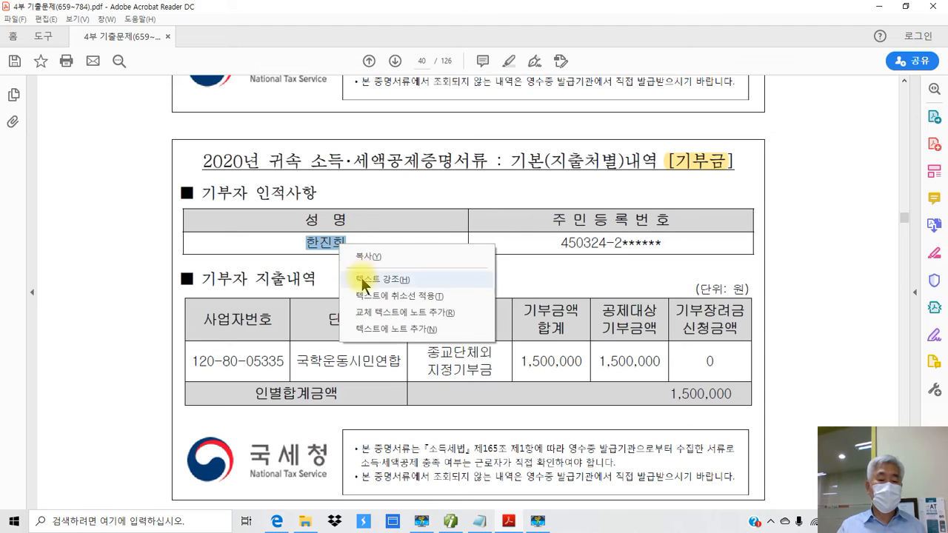
{"action": "left_click", "coordinate": [363, 285]}
{"action": "scroll", "coordinate": [355, 333], "scroll_direction": "down", "scroll_amount": 2}
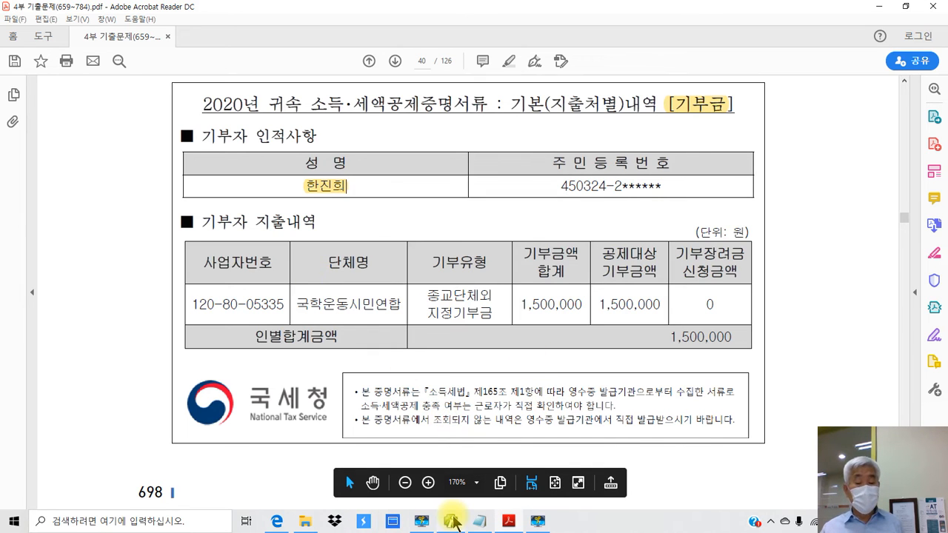
- Switch back to 더존 Smart A and add the 소득자의 직계존속 family member as donor in the 기부금 section's 해당연도 기부명세
{"action": "left_click", "coordinate": [450, 521]}
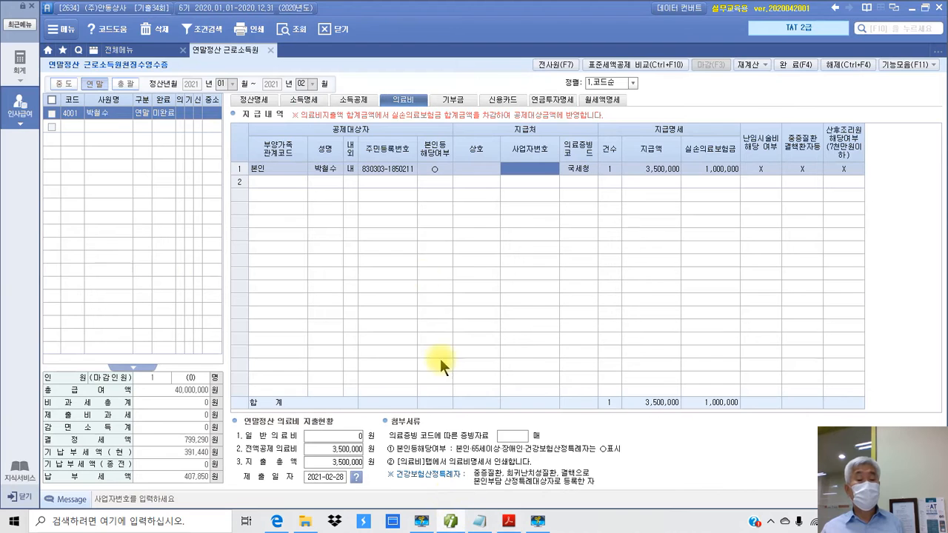
{"action": "left_click", "coordinate": [448, 100]}
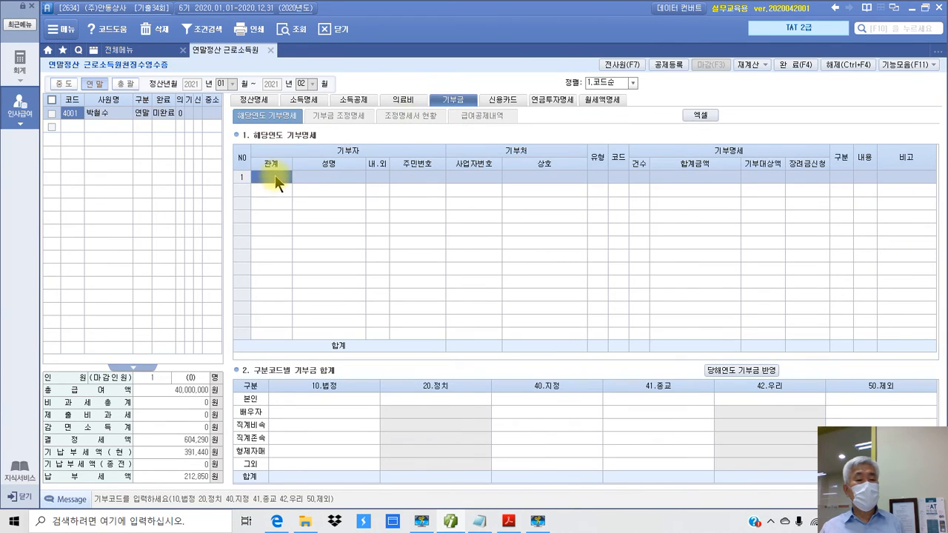
{"action": "double_click", "coordinate": [275, 175]}
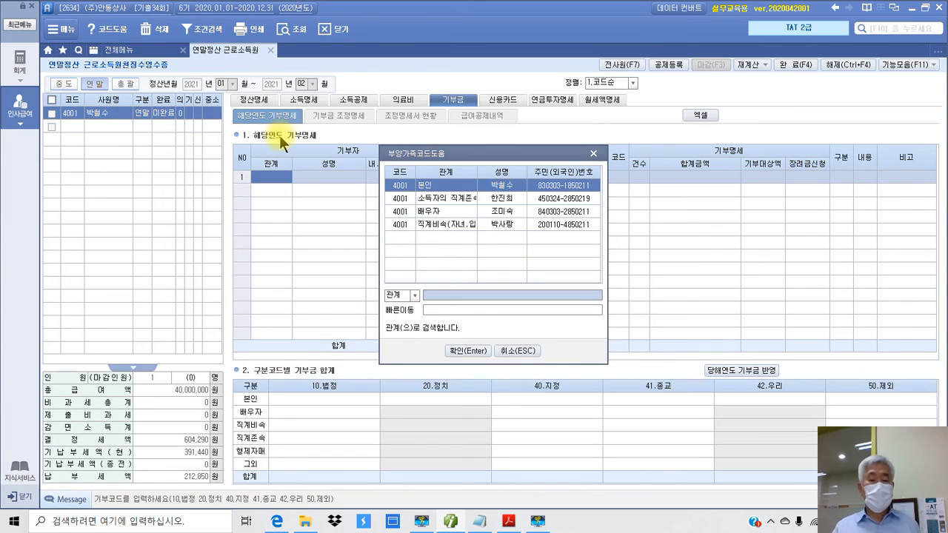
{"action": "left_click", "coordinate": [464, 198]}
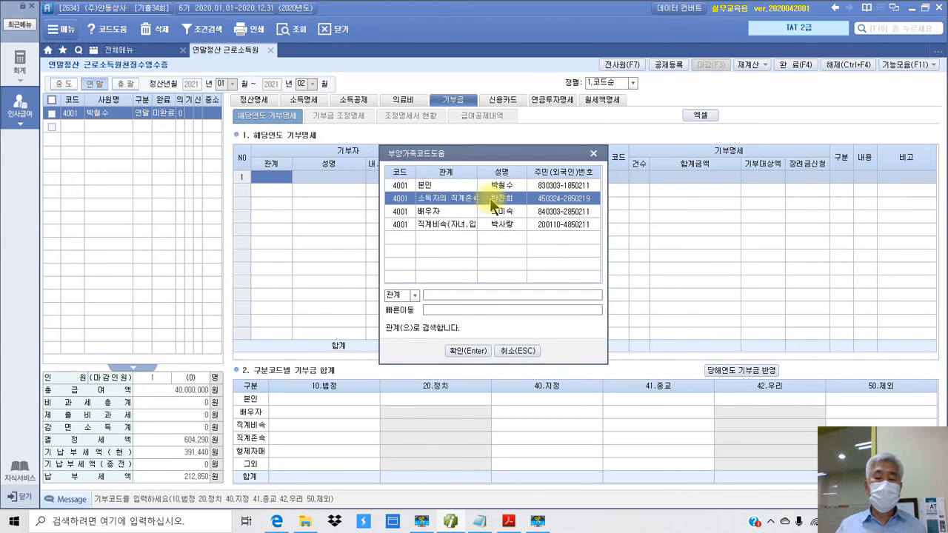
{"action": "left_click", "coordinate": [463, 349]}
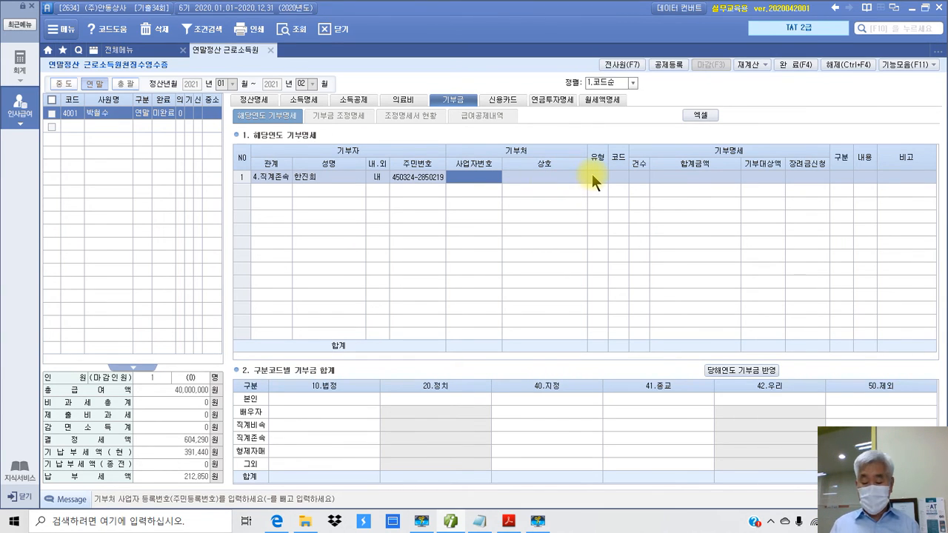
- Switch to the exam PDF in Adobe Acrobat Reader and highlight 지정기부금 in the 기부유형 column of the [기부금] document
{"action": "key", "text": "Return"}
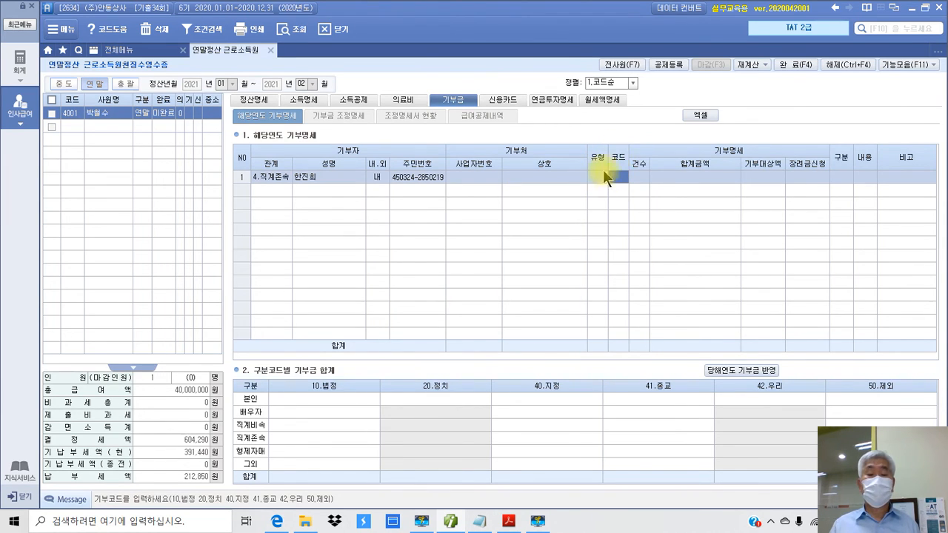
{"action": "left_click", "coordinate": [619, 177]}
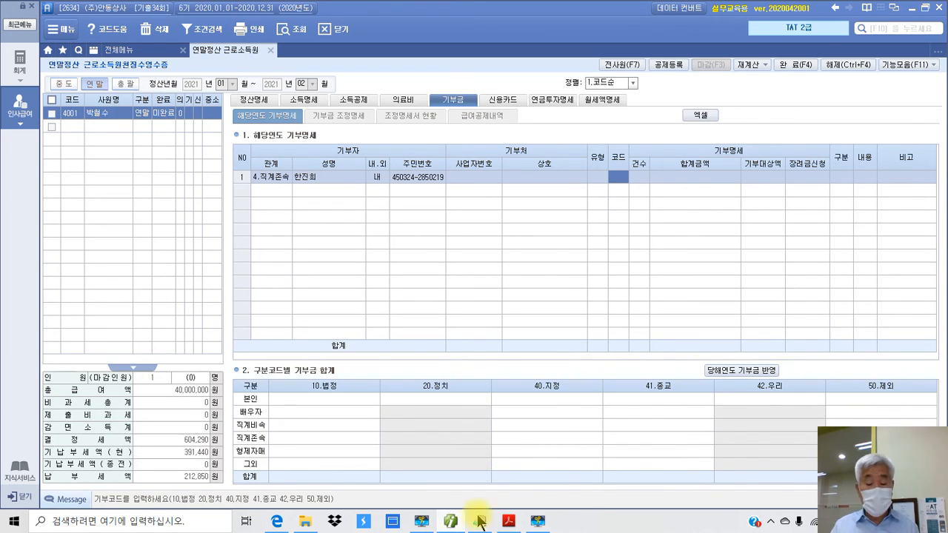
{"action": "left_click", "coordinate": [508, 521]}
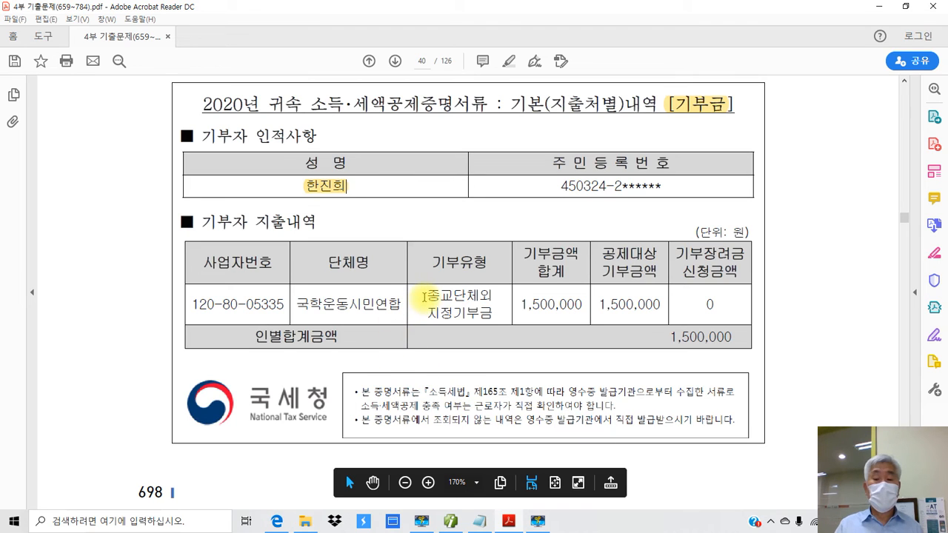
{"action": "left_click_drag", "start_coordinate": [428, 312], "coordinate": [487, 314]}
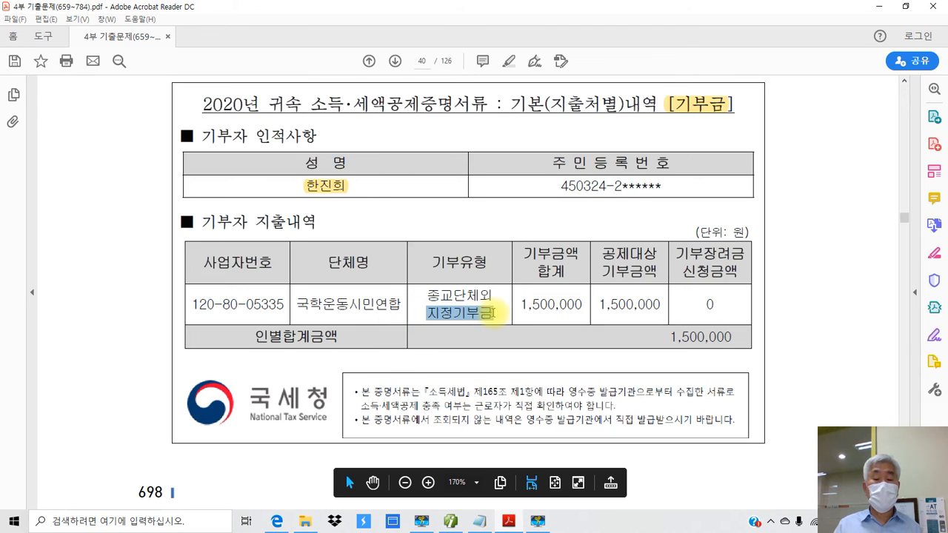
{"action": "right_click", "coordinate": [493, 318]}
{"action": "left_click", "coordinate": [508, 348]}
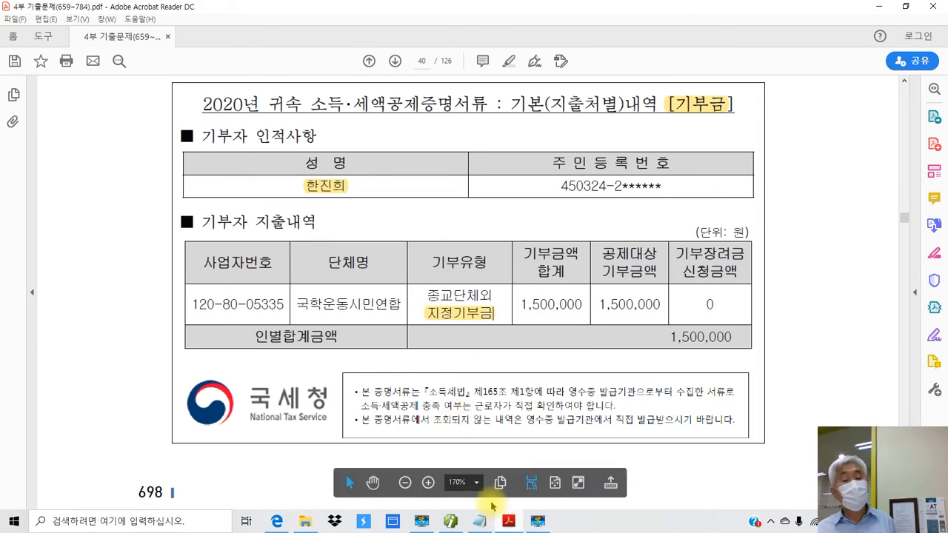
- Switch back to 더존 Smart A and complete the 직계존속 donor's row with 기부코드 40, 건수 1 and 기부대상액 1,500,000
{"action": "left_click", "coordinate": [508, 523]}
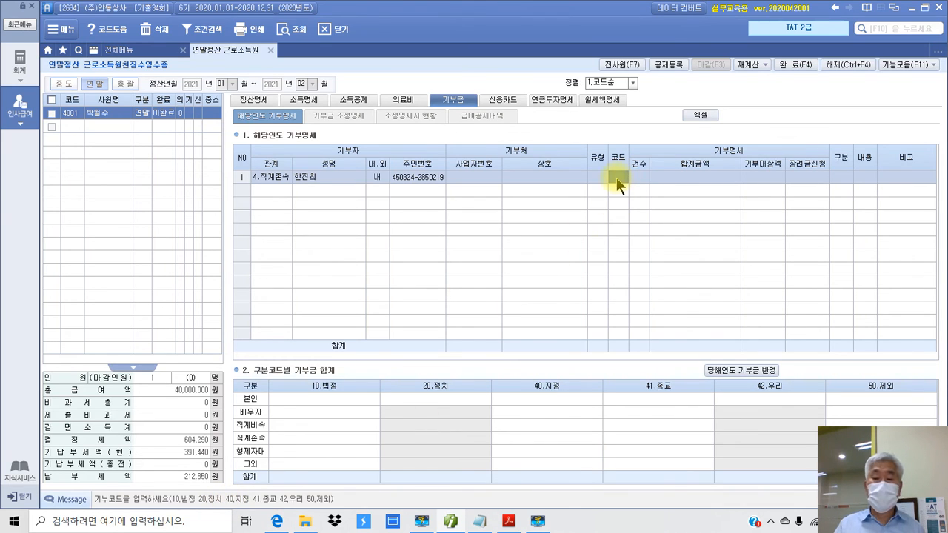
{"action": "type", "text": "40"}
{"action": "key", "text": "Return"}
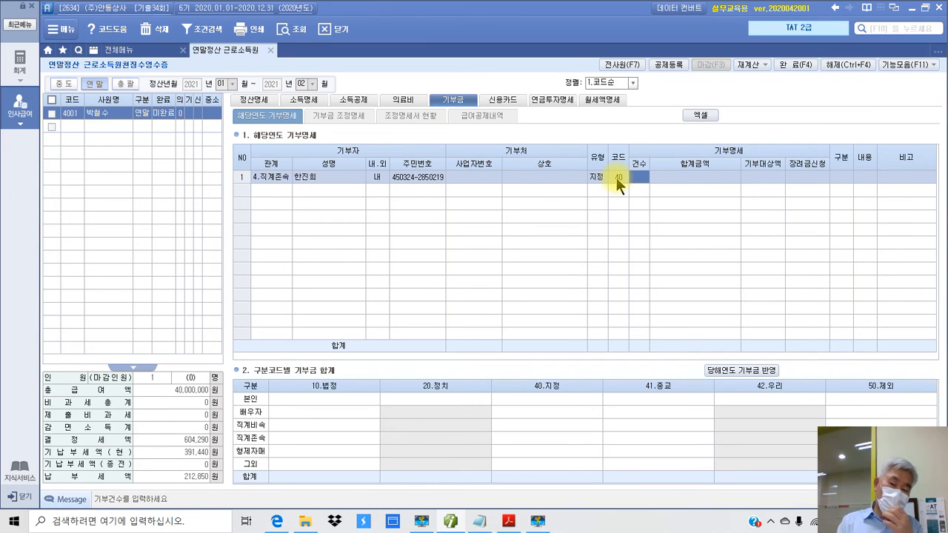
{"action": "type", "text": "1"}
{"action": "key", "text": "Return"}
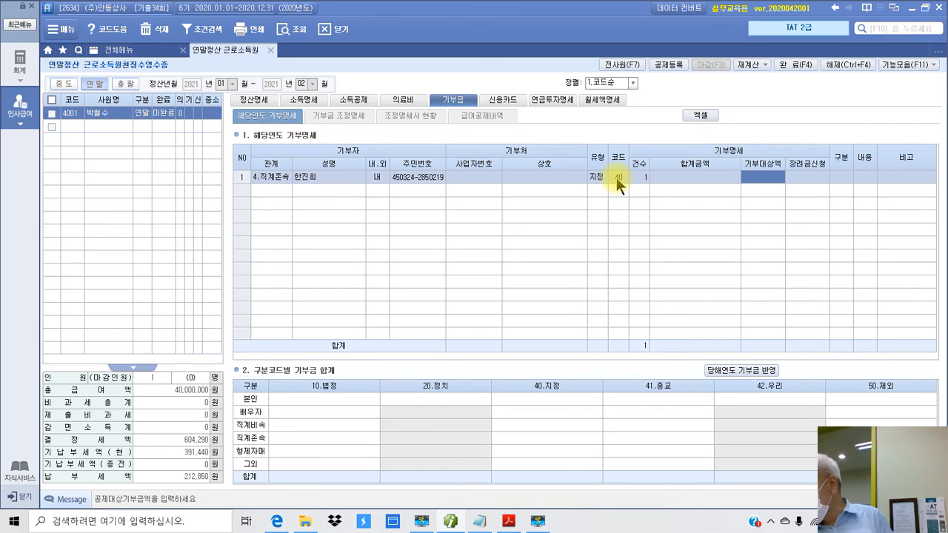
{"action": "type", "text": "1"}
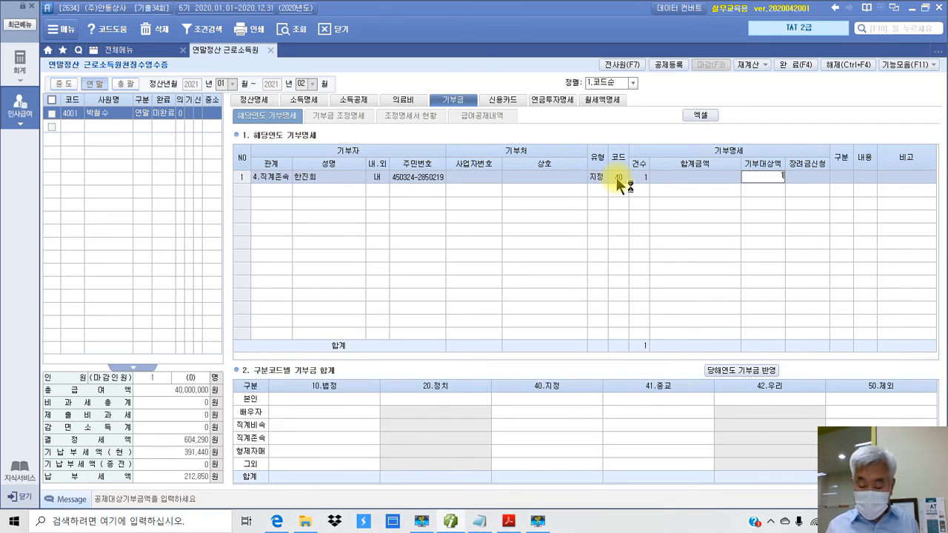
{"action": "type", "text": ",500,000"}
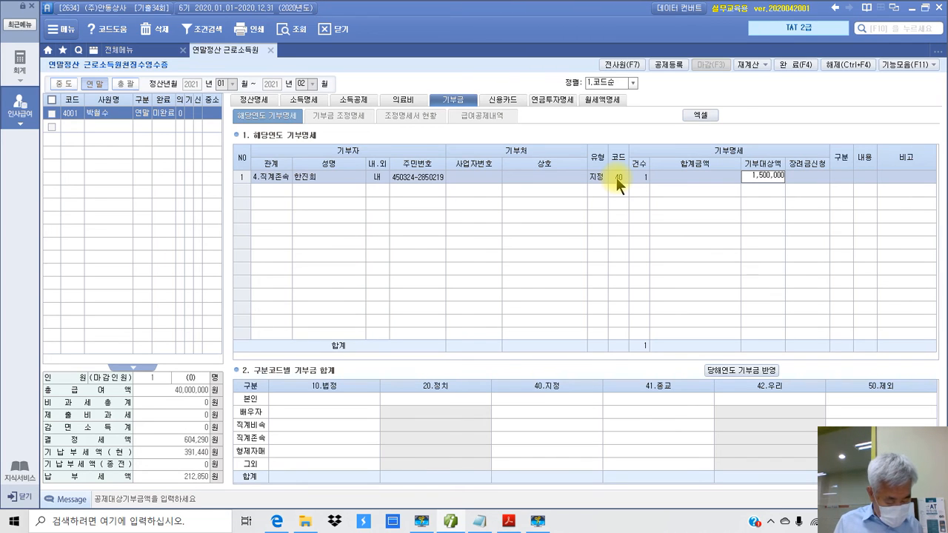
{"action": "key", "text": "Return"}
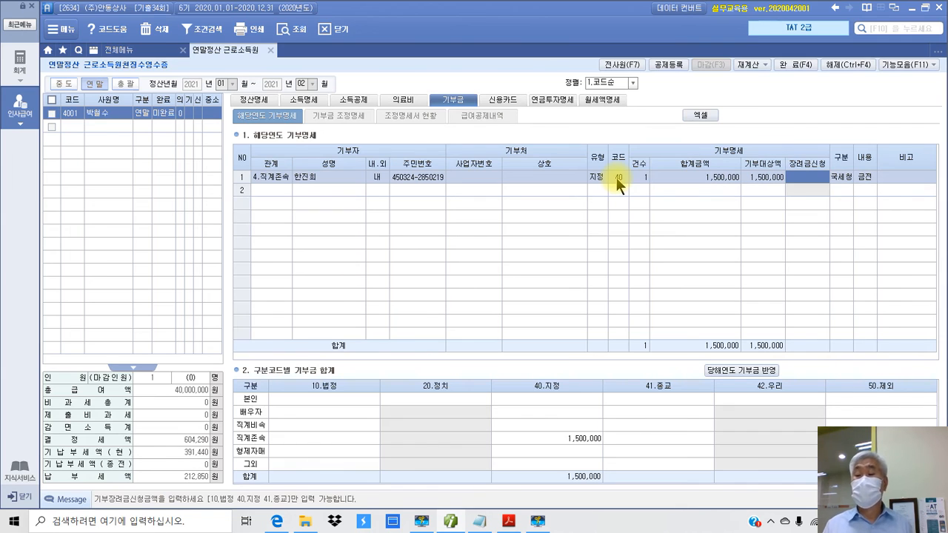
{"action": "key", "text": "Return"}
{"action": "key", "text": "Return"}
{"action": "key", "text": "Return"}
{"action": "key", "text": "Return"}
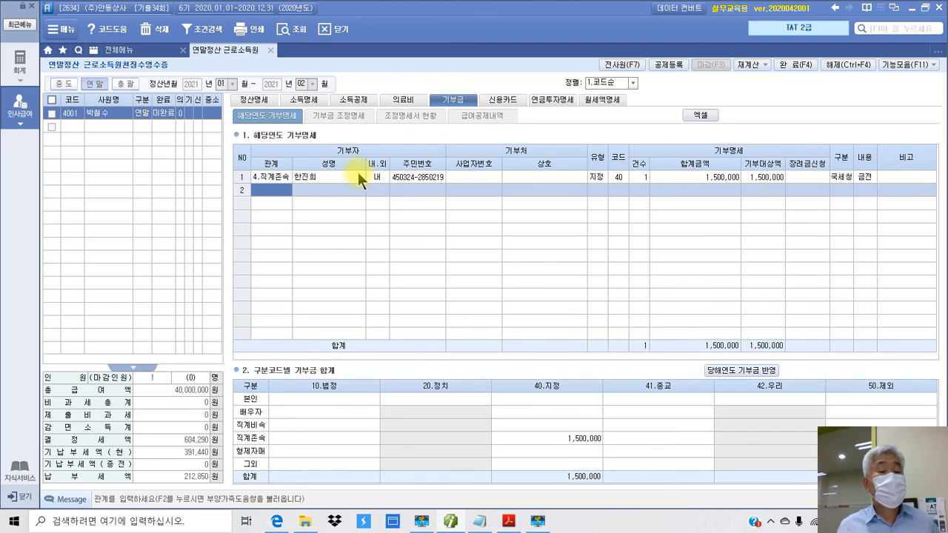
- Calculate the donation deduction in 기부금 조정명세 and apply 공제금액+정산명세 반영, accepting the confirmation
{"action": "left_click", "coordinate": [325, 119]}
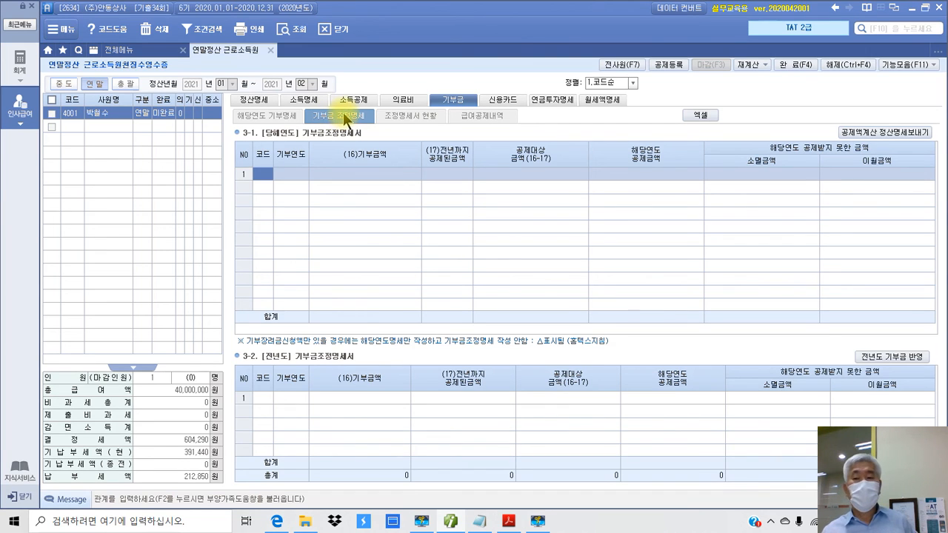
{"action": "left_click", "coordinate": [885, 134]}
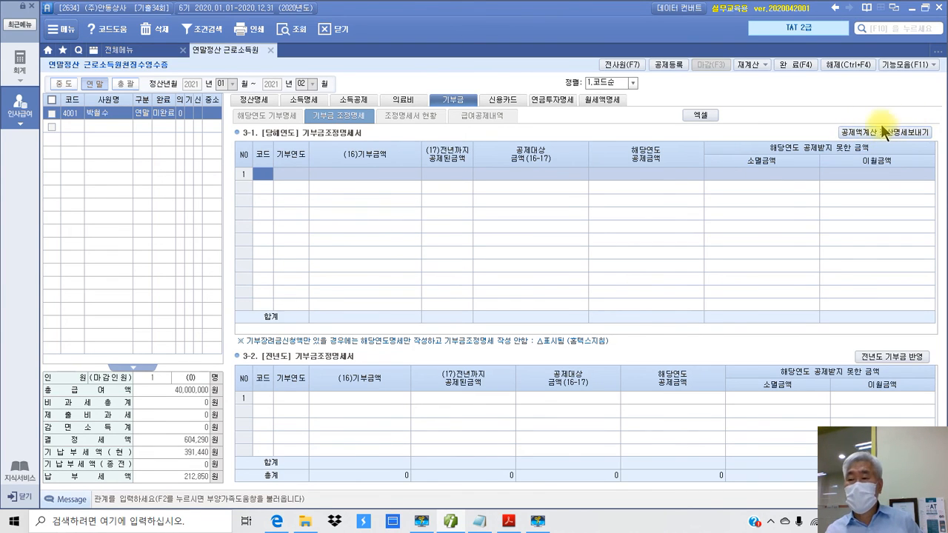
{"action": "left_click", "coordinate": [885, 134]}
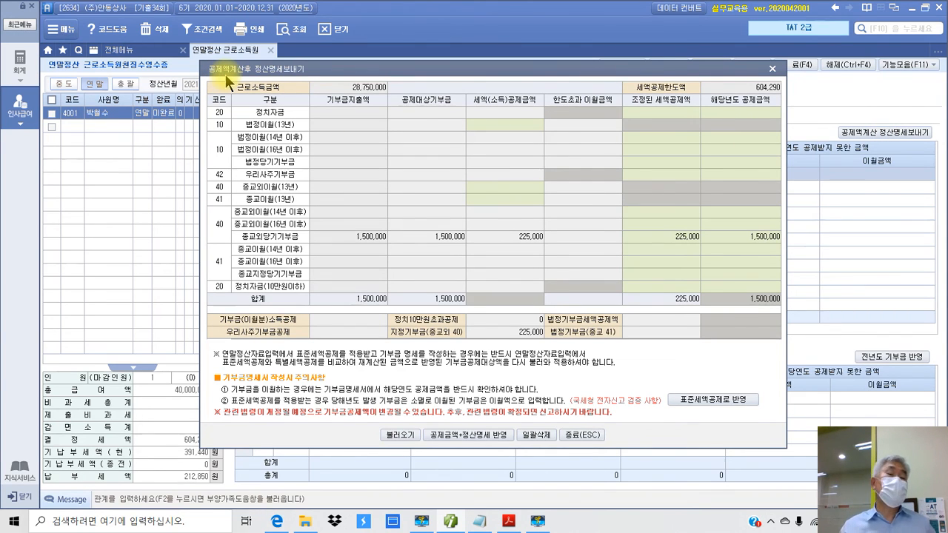
{"action": "left_click_drag", "start_coordinate": [369, 68], "coordinate": [336, 66]}
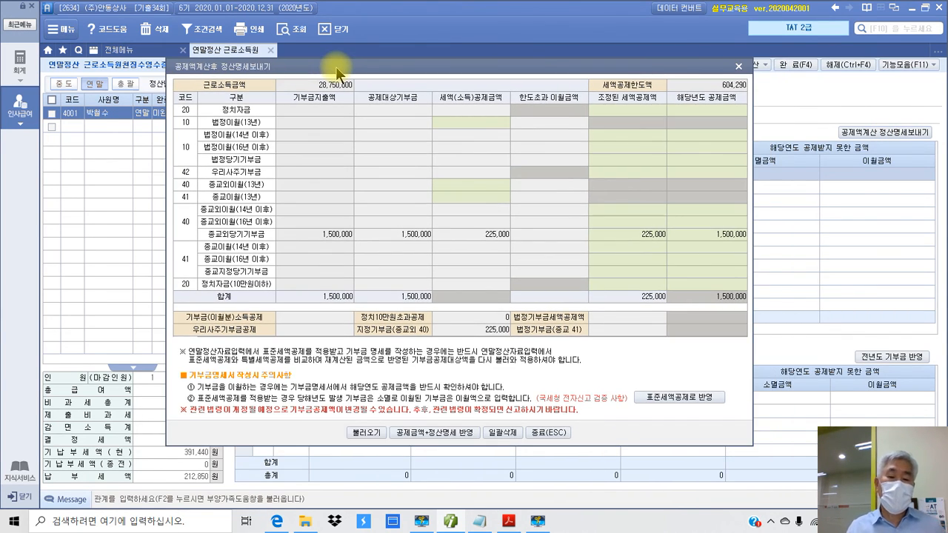
{"action": "left_click", "coordinate": [428, 432]}
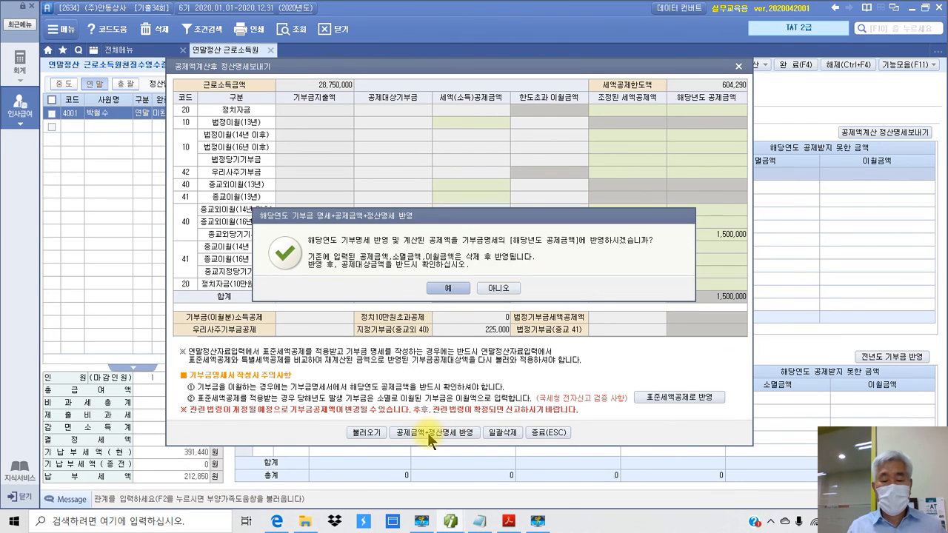
{"action": "left_click", "coordinate": [445, 289]}
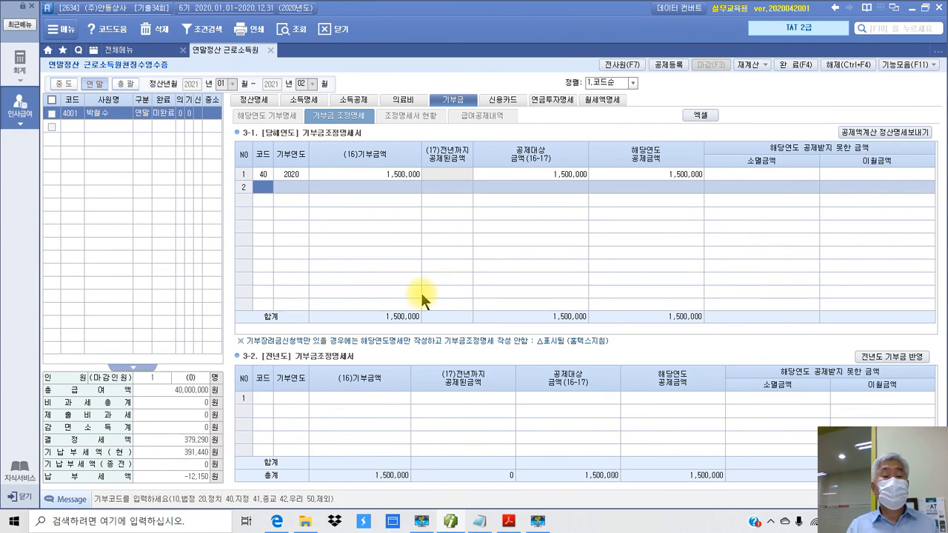
- Review the donation deduction in 정산명세 and check 해당연도 기부명세 and 기부금 조정명세 against the exam PDF
{"action": "left_click", "coordinate": [253, 102]}
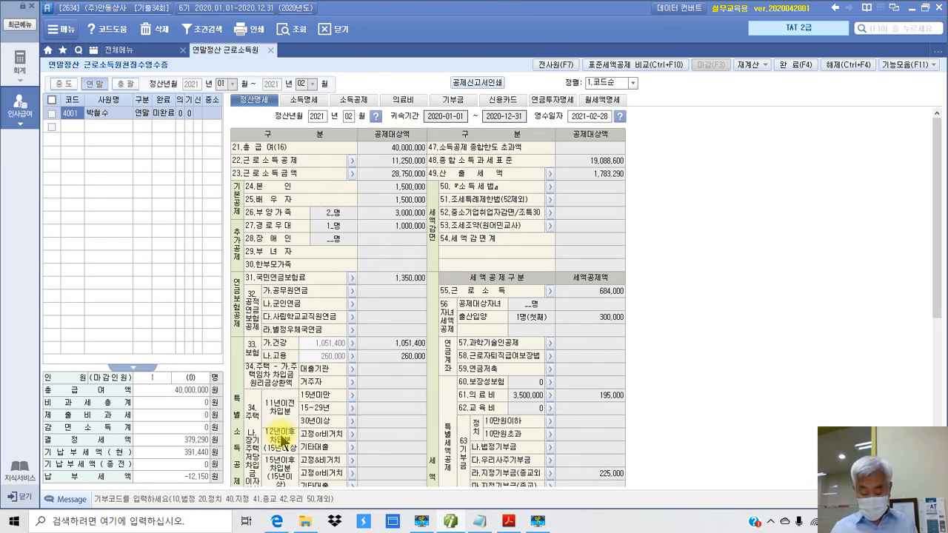
{"action": "left_click", "coordinate": [508, 521]}
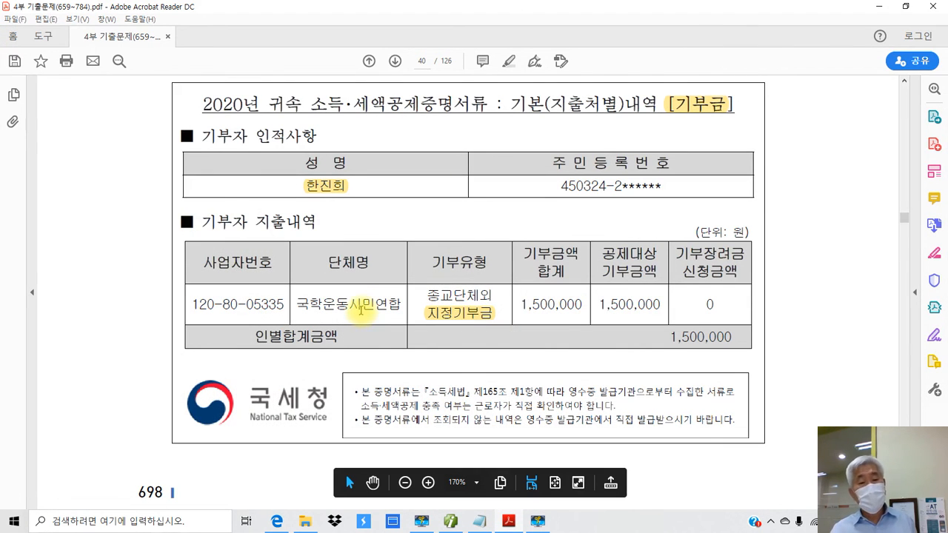
{"action": "left_click", "coordinate": [506, 523]}
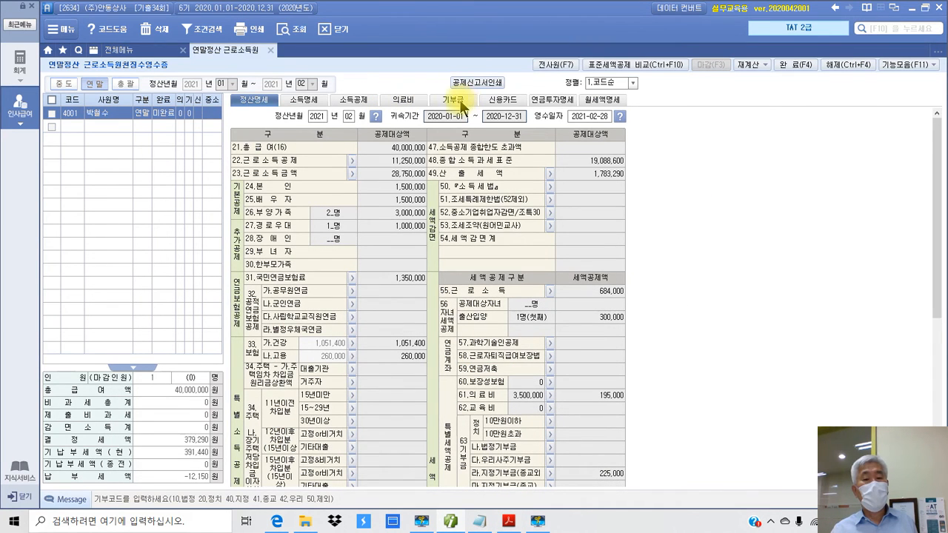
{"action": "left_click", "coordinate": [457, 103]}
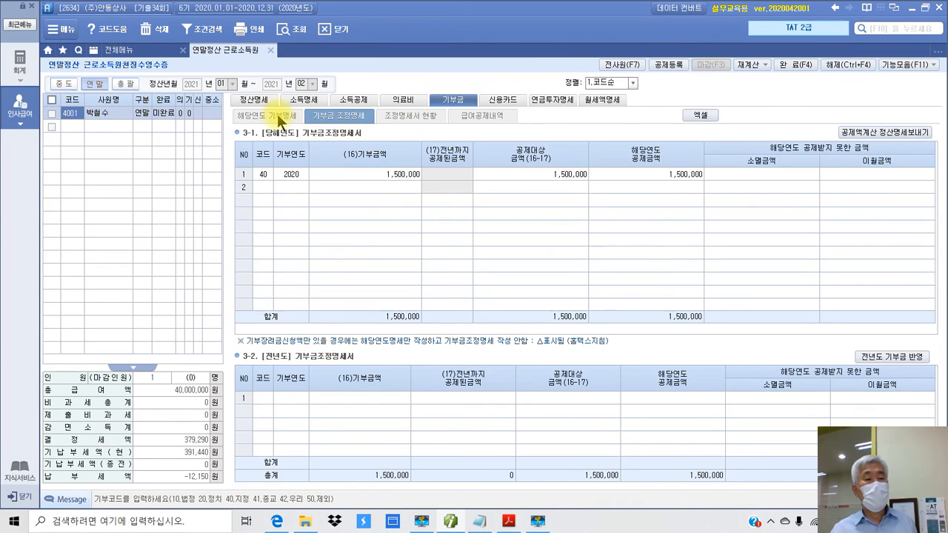
{"action": "left_click", "coordinate": [280, 117]}
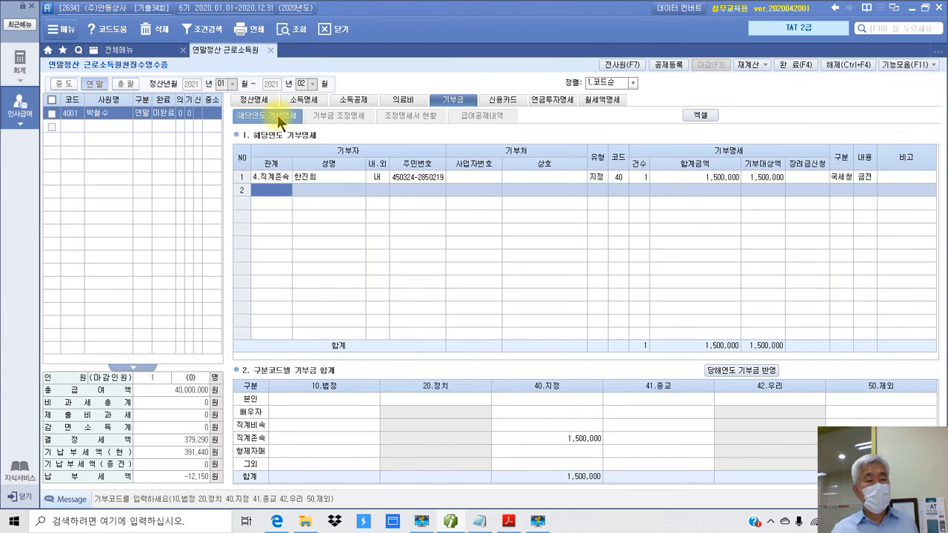
{"action": "left_click", "coordinate": [329, 117]}
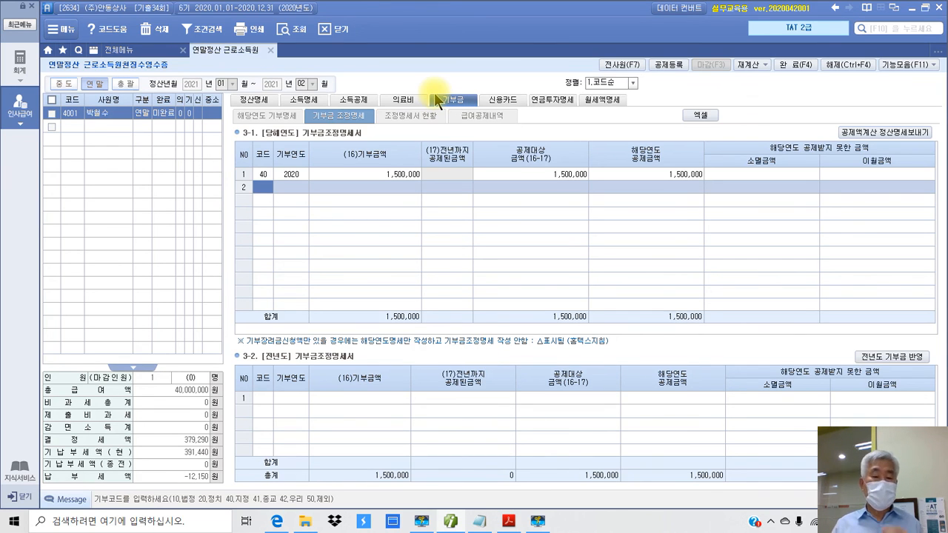
- Switch to the exam PDF and check whether any task documents follow the [기부금] certificate
{"action": "left_click", "coordinate": [509, 523]}
{"action": "scroll", "coordinate": [510, 452], "scroll_direction": "down", "scroll_amount": 10}
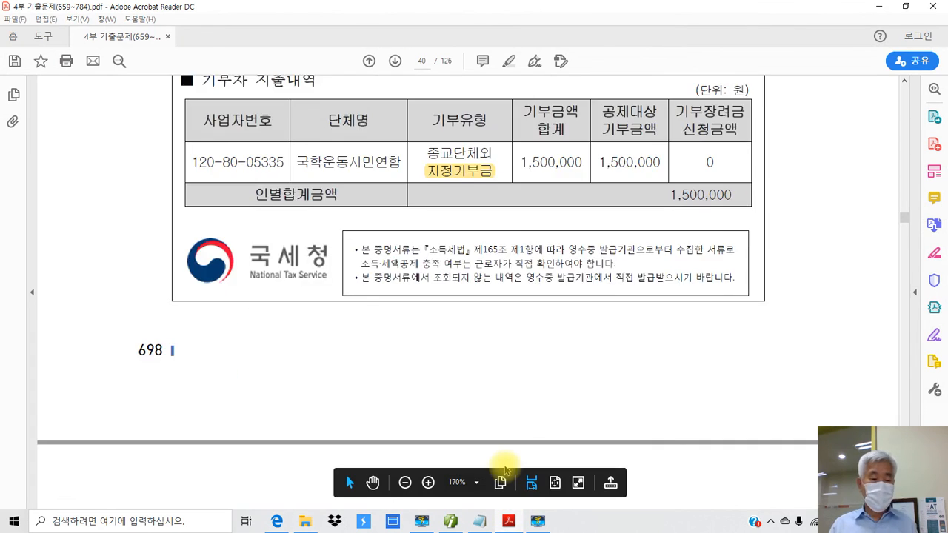
{"action": "scroll", "coordinate": [515, 447], "scroll_direction": "down", "scroll_amount": 2}
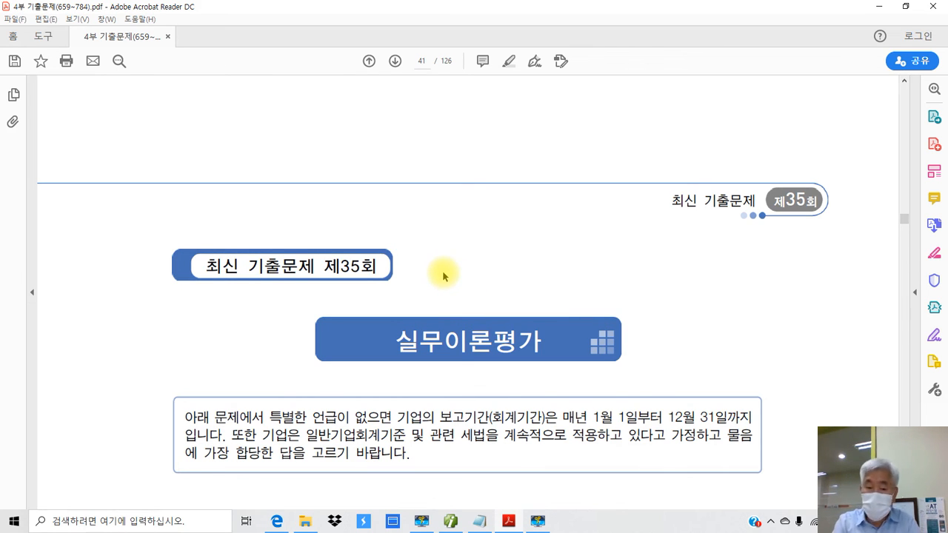
{"action": "scroll", "coordinate": [442, 277], "scroll_direction": "up", "scroll_amount": 3}
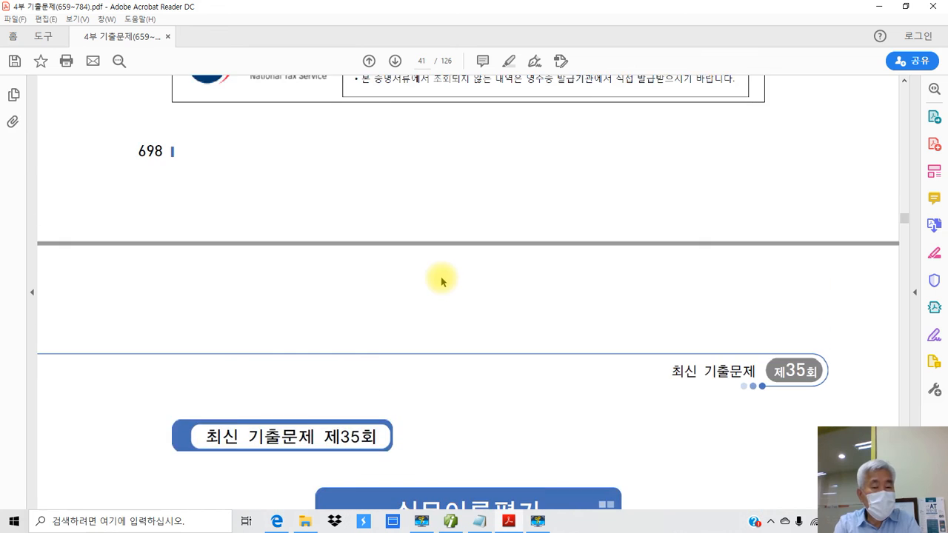
{"action": "scroll", "coordinate": [442, 282], "scroll_direction": "up", "scroll_amount": 2}
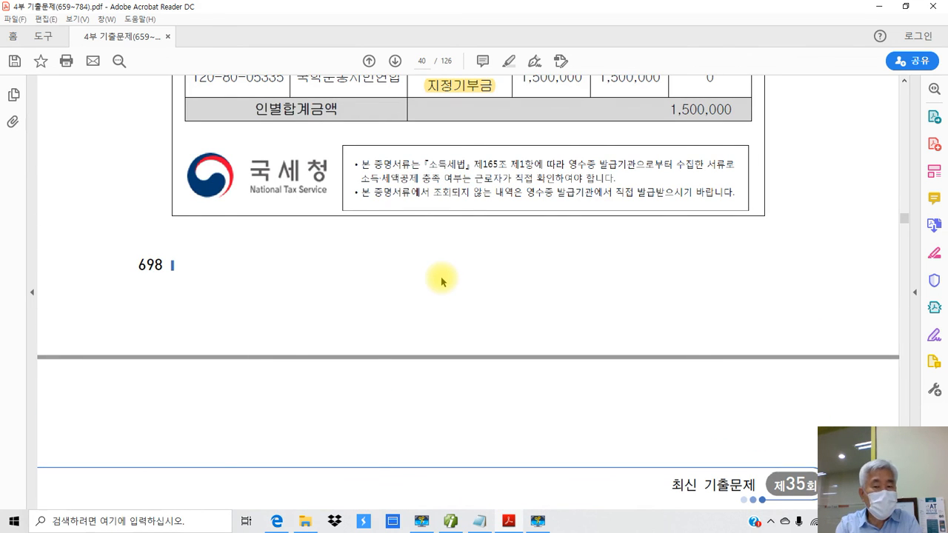
{"action": "scroll", "coordinate": [442, 281], "scroll_direction": "up", "scroll_amount": 1}
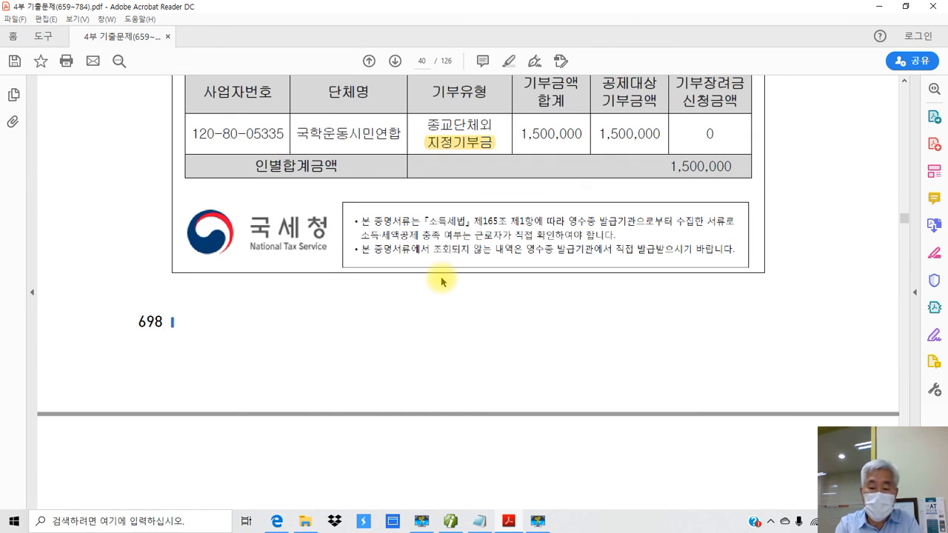
{"action": "scroll", "coordinate": [626, 372], "scroll_direction": "down", "scroll_amount": 1}
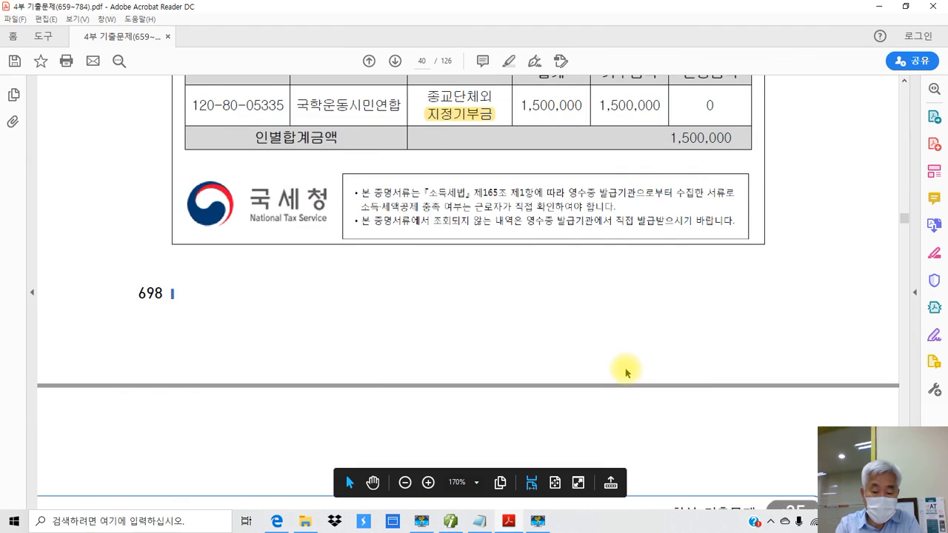
{"action": "scroll", "coordinate": [626, 373], "scroll_direction": "up", "scroll_amount": 2}
{"action": "left_click", "coordinate": [538, 521]}
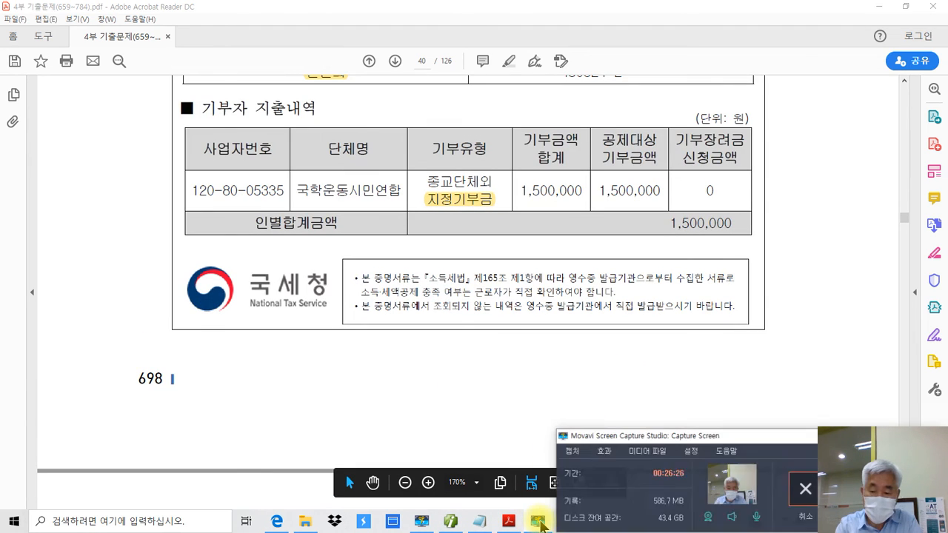